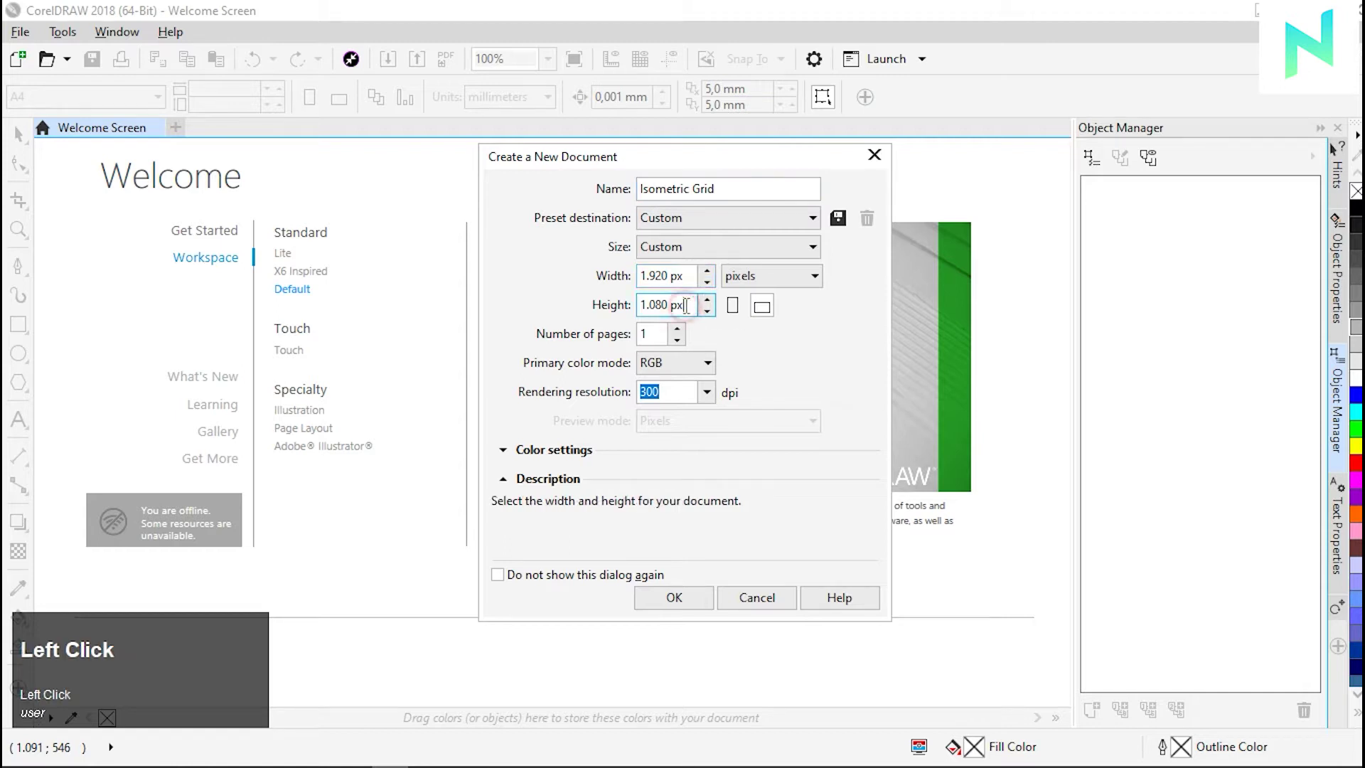
# - Create the "Isometric Grid" document at 1920 x 1080 px in RGB mode with a 300 dpi rendering resolution
pyautogui.click(667, 392)
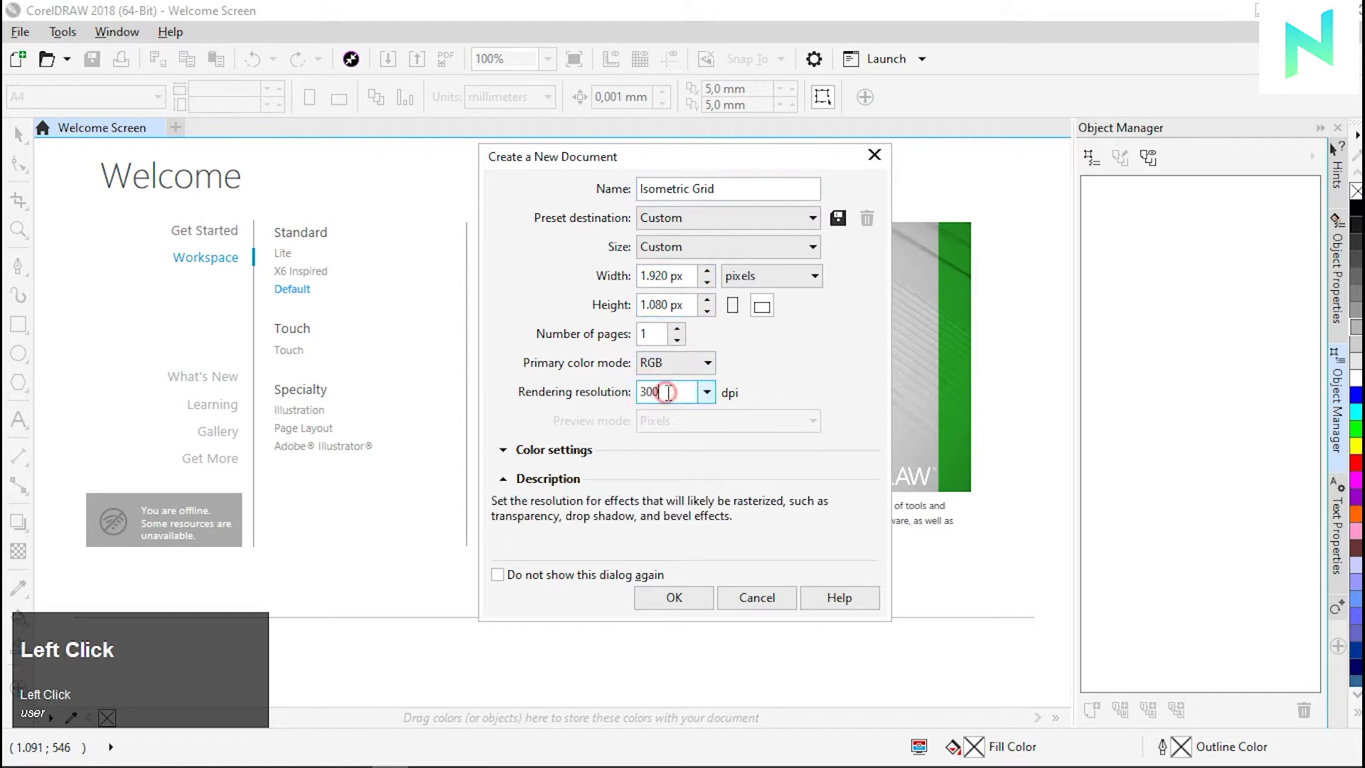
pyautogui.click(697, 597)
pyautogui.scroll(-1, 592, 489)
pyautogui.scroll(-1, 638, 503)
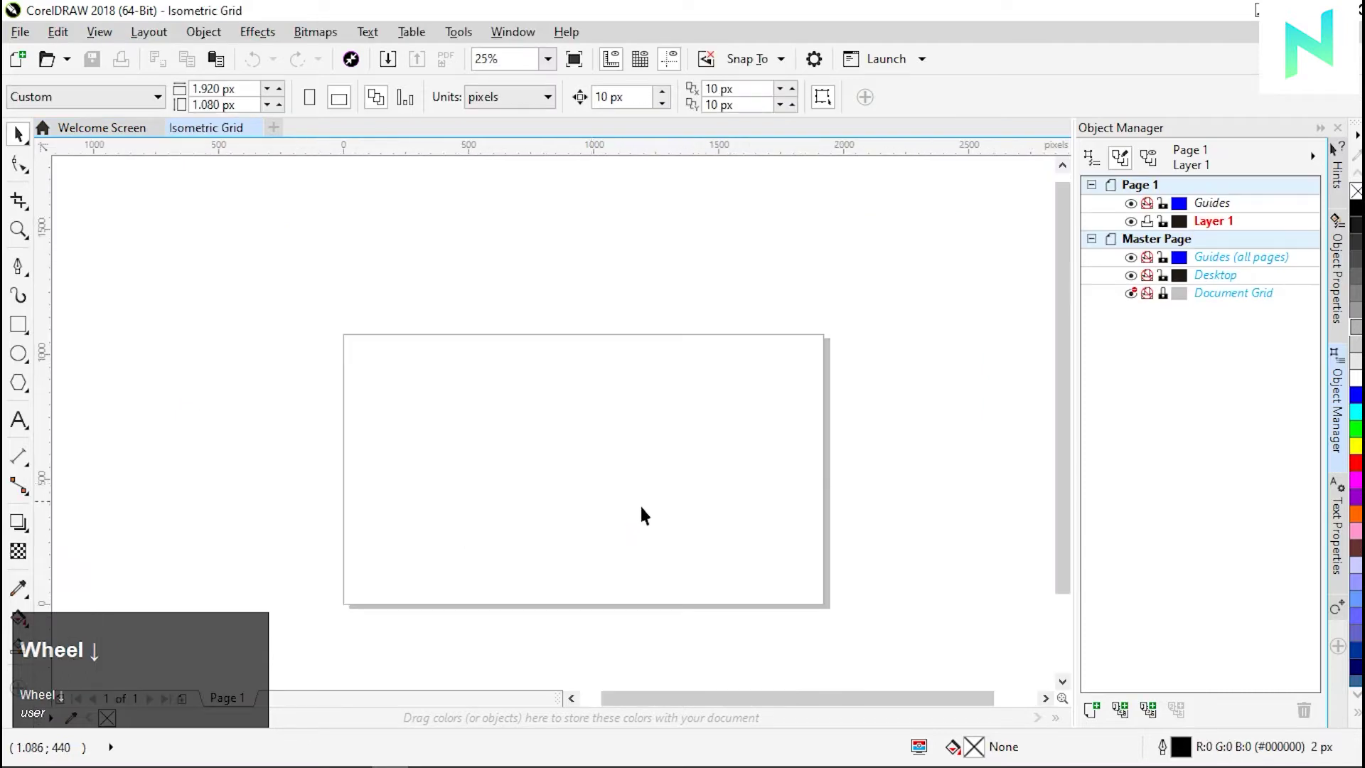
pyautogui.scroll(1, 639, 511)
# - Switch the document's view mode to Enhanced
pyautogui.click(100, 32)
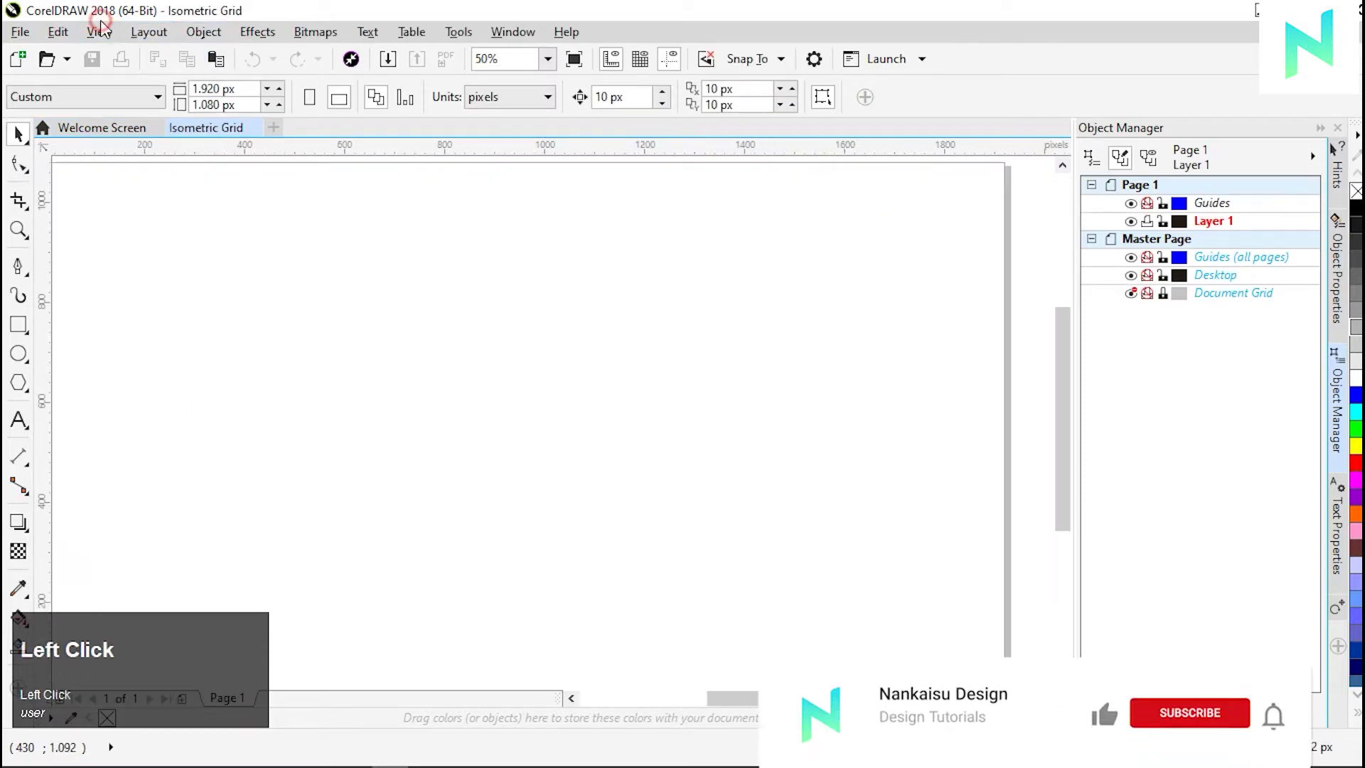
pyautogui.moveTo(142, 32)
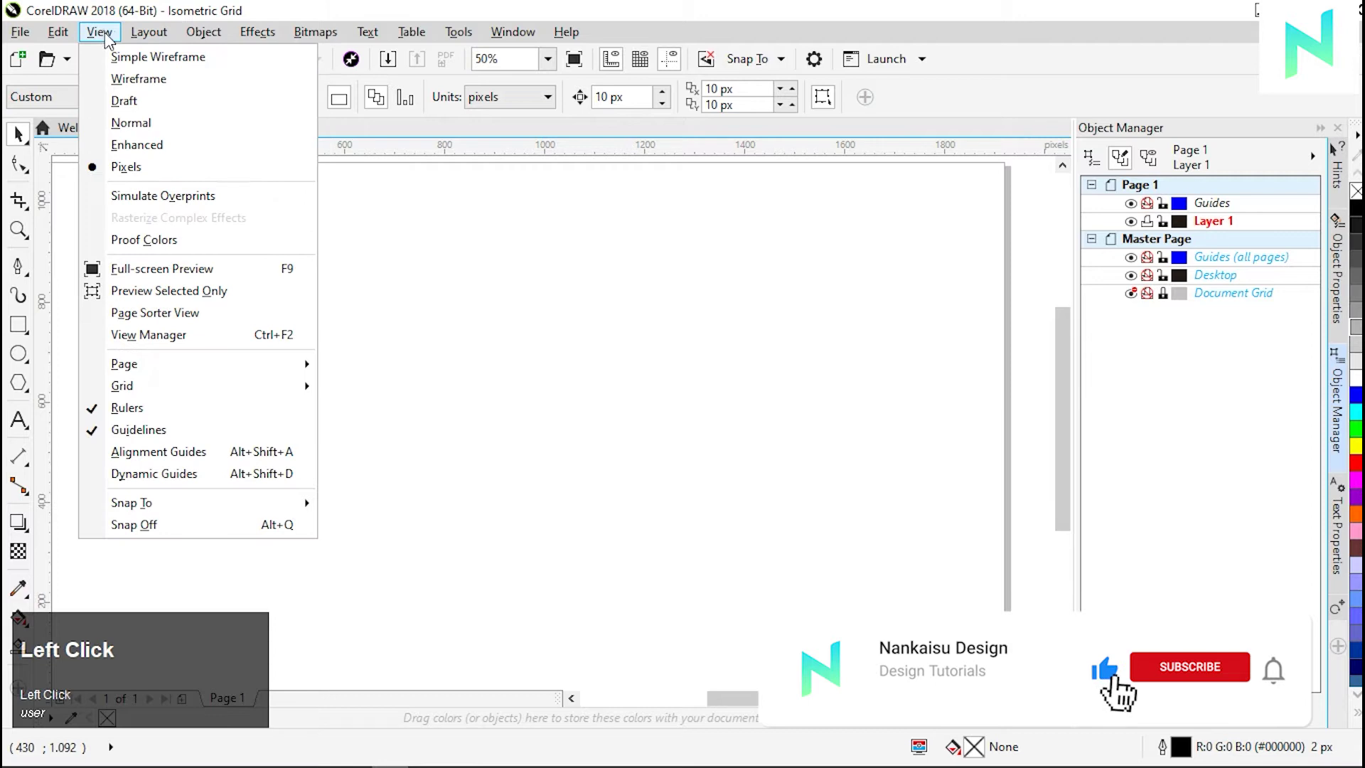
pyautogui.click(138, 142)
pyautogui.click(440, 374)
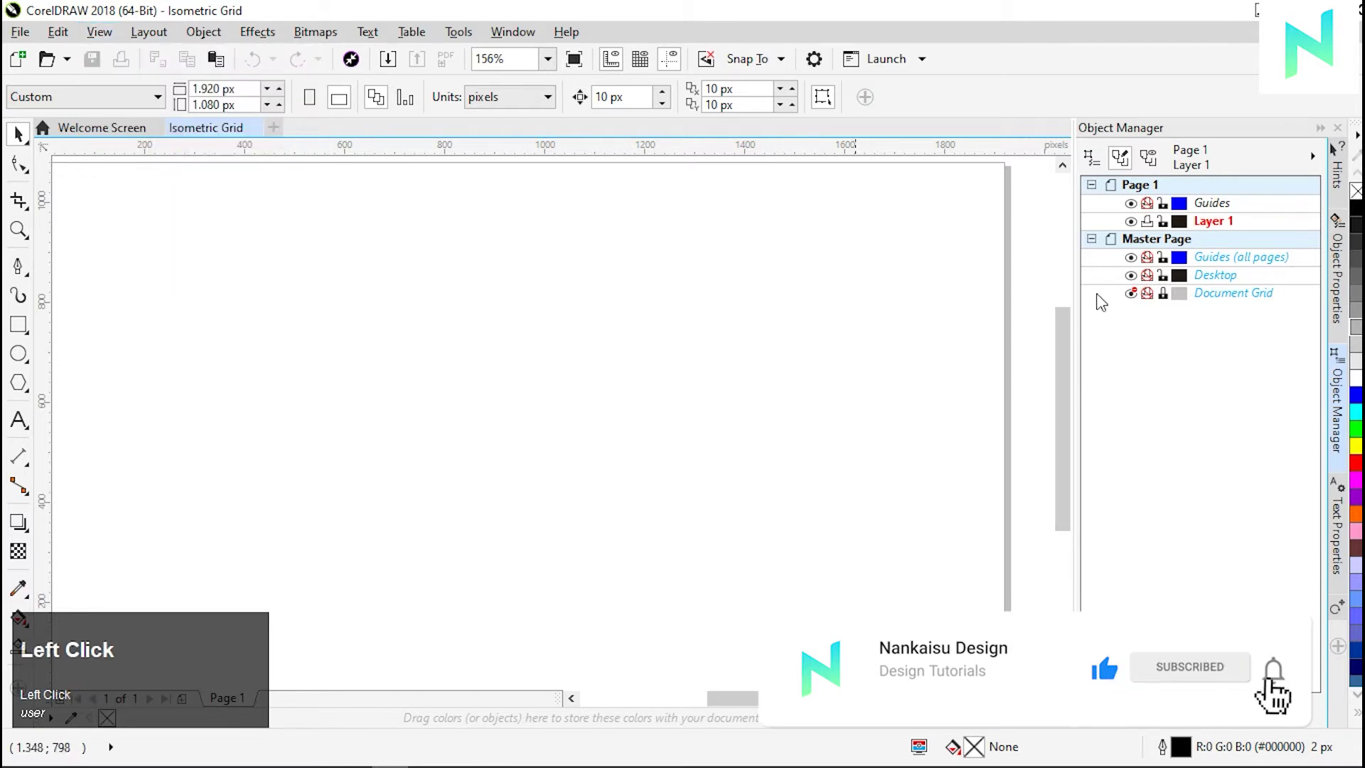
# - Select Page 1's Guides layer and change its layer color to the lighter blue #3D3DFF
pyautogui.click(1341, 408)
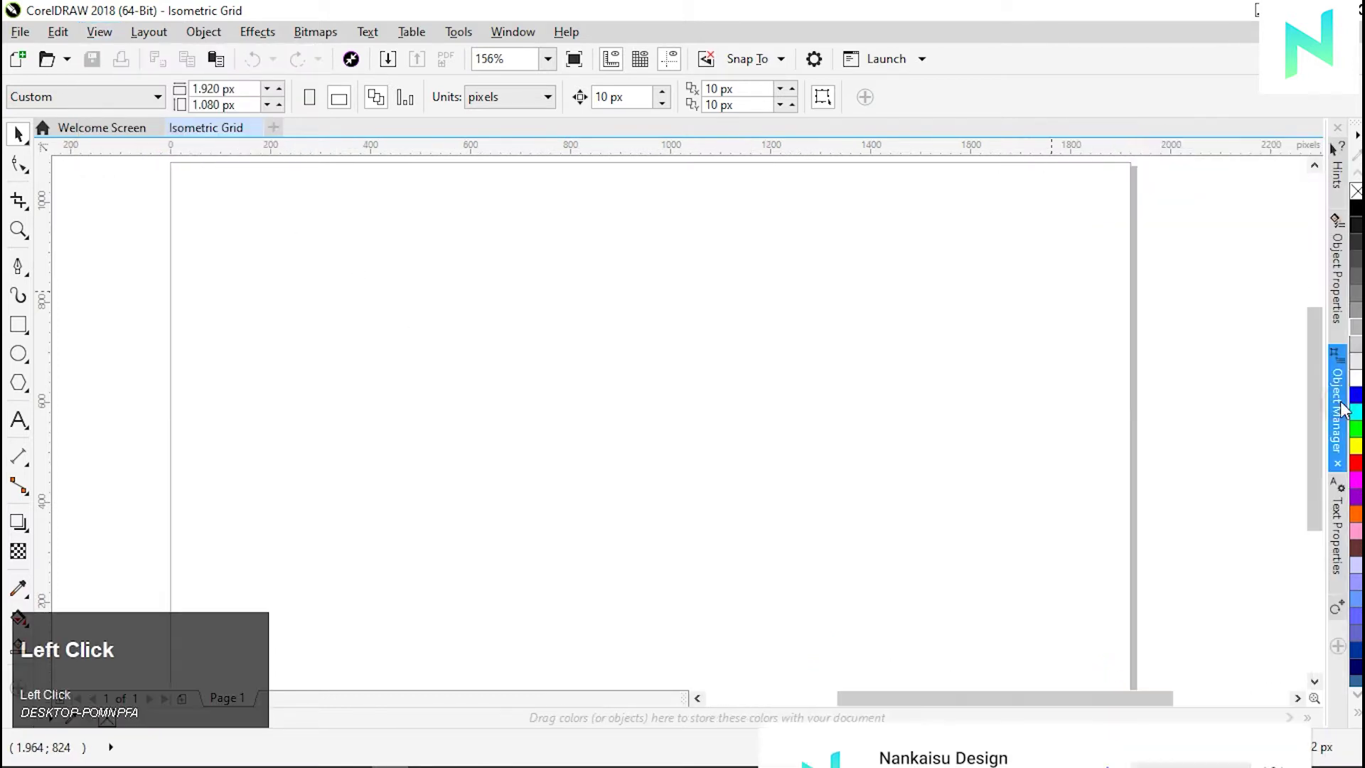
pyautogui.click(1199, 204)
pyautogui.click(1178, 204)
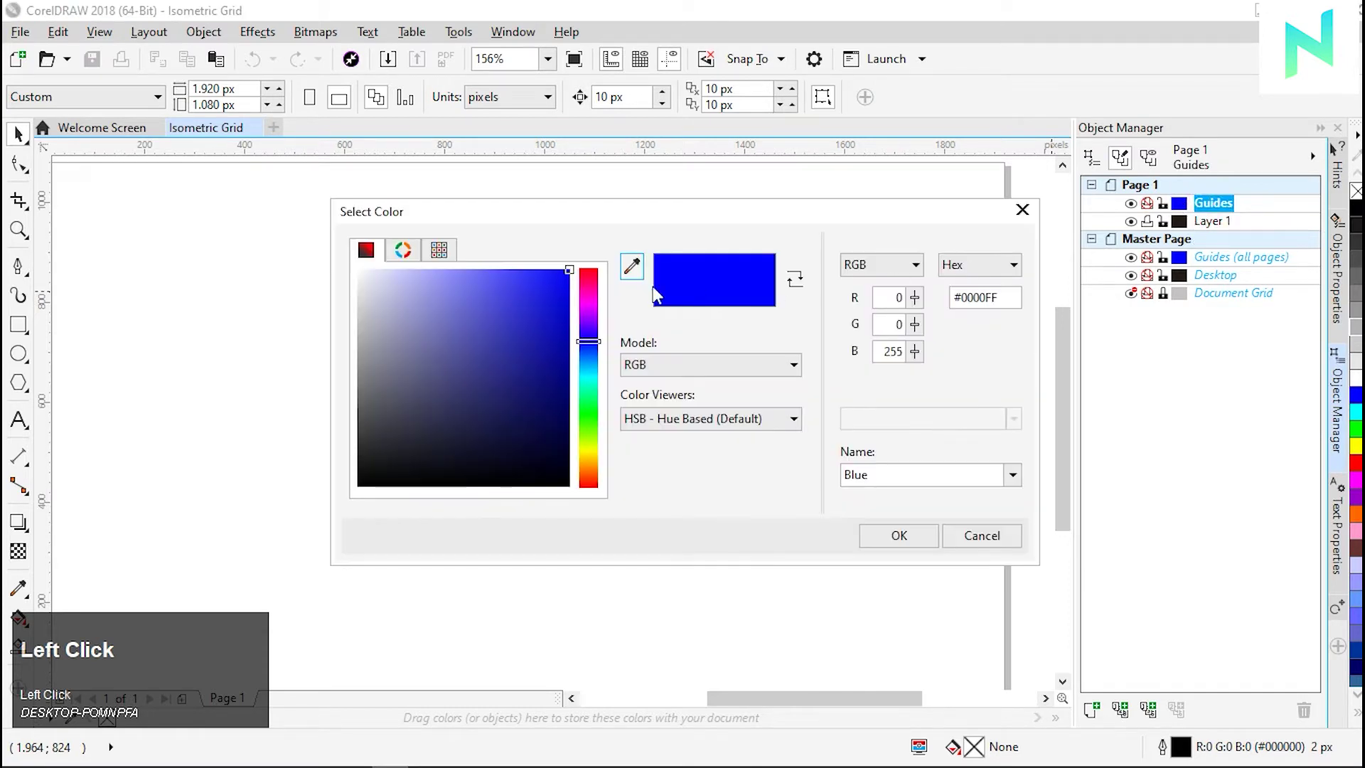
pyautogui.moveTo(548, 290); pyautogui.dragTo(520, 232)
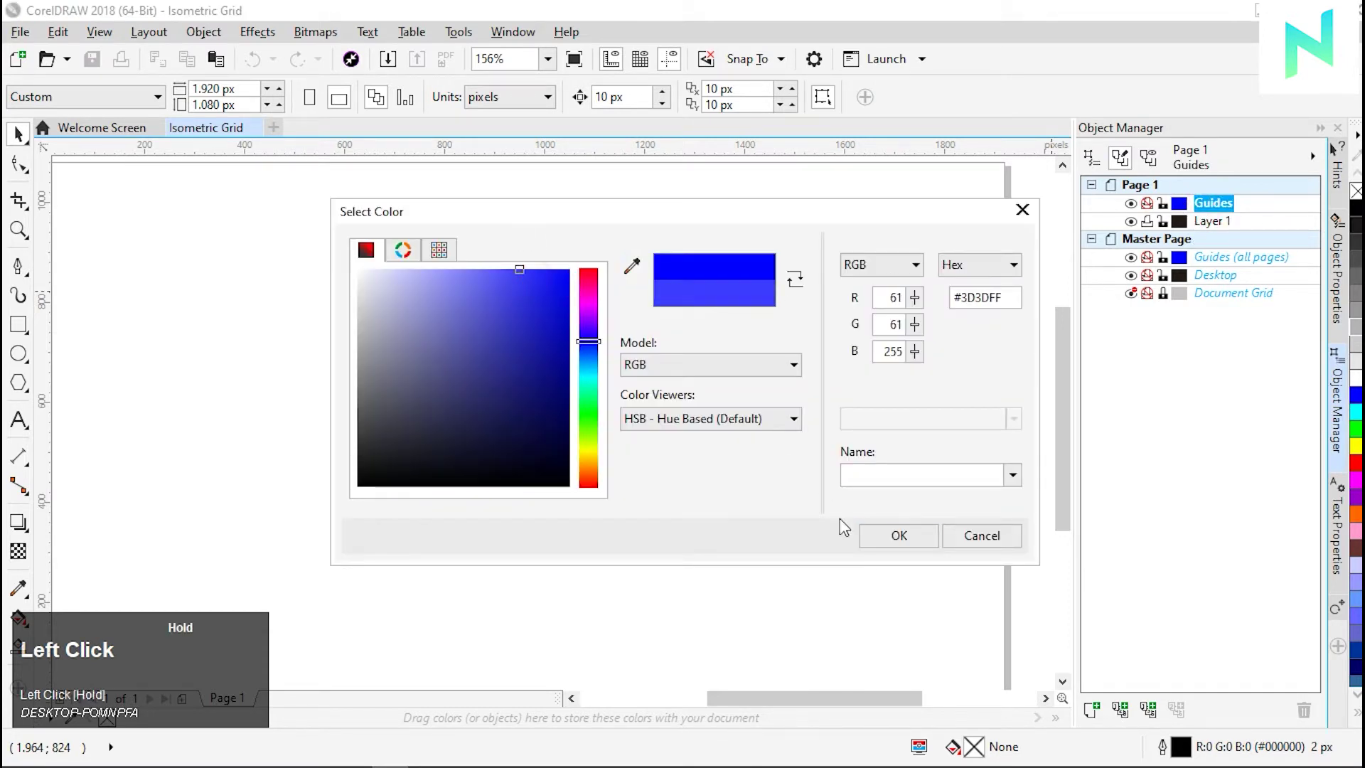
pyautogui.click(887, 536)
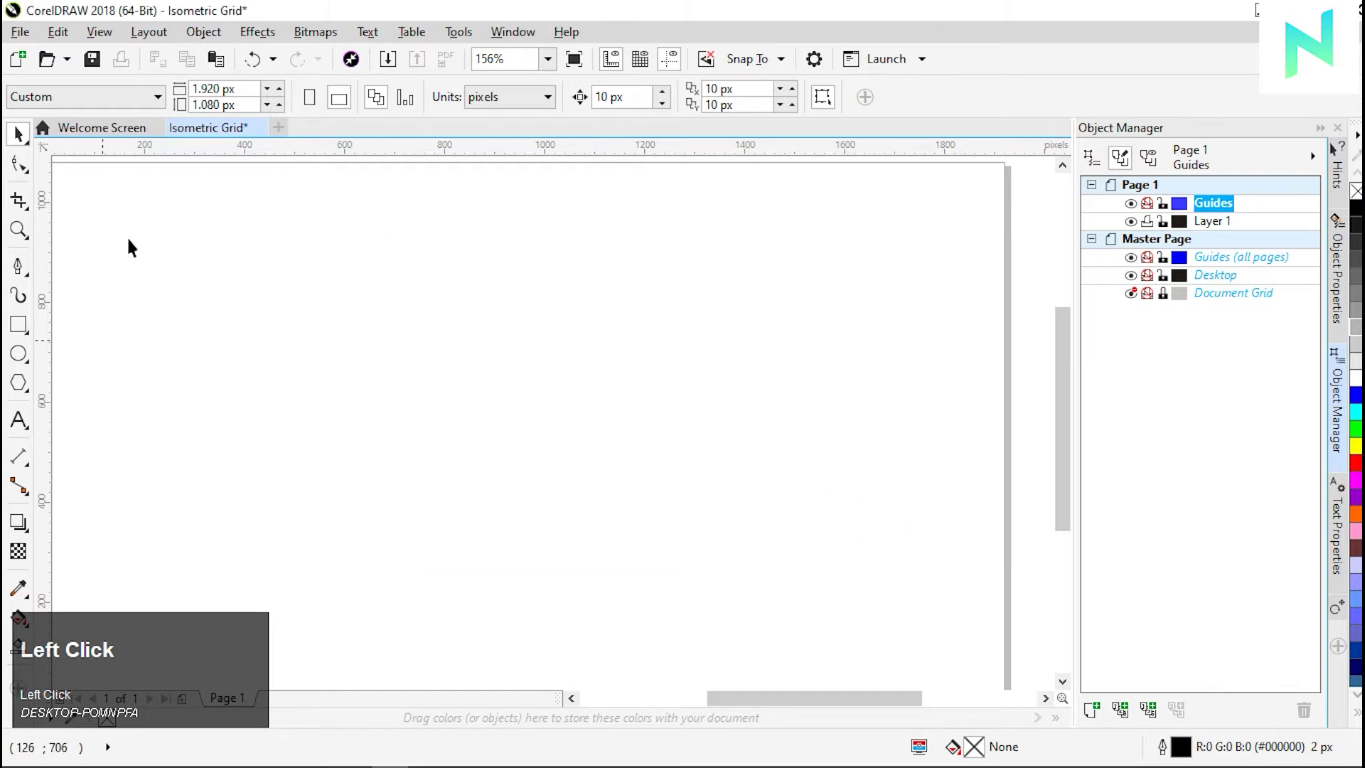
pyautogui.click(99, 32)
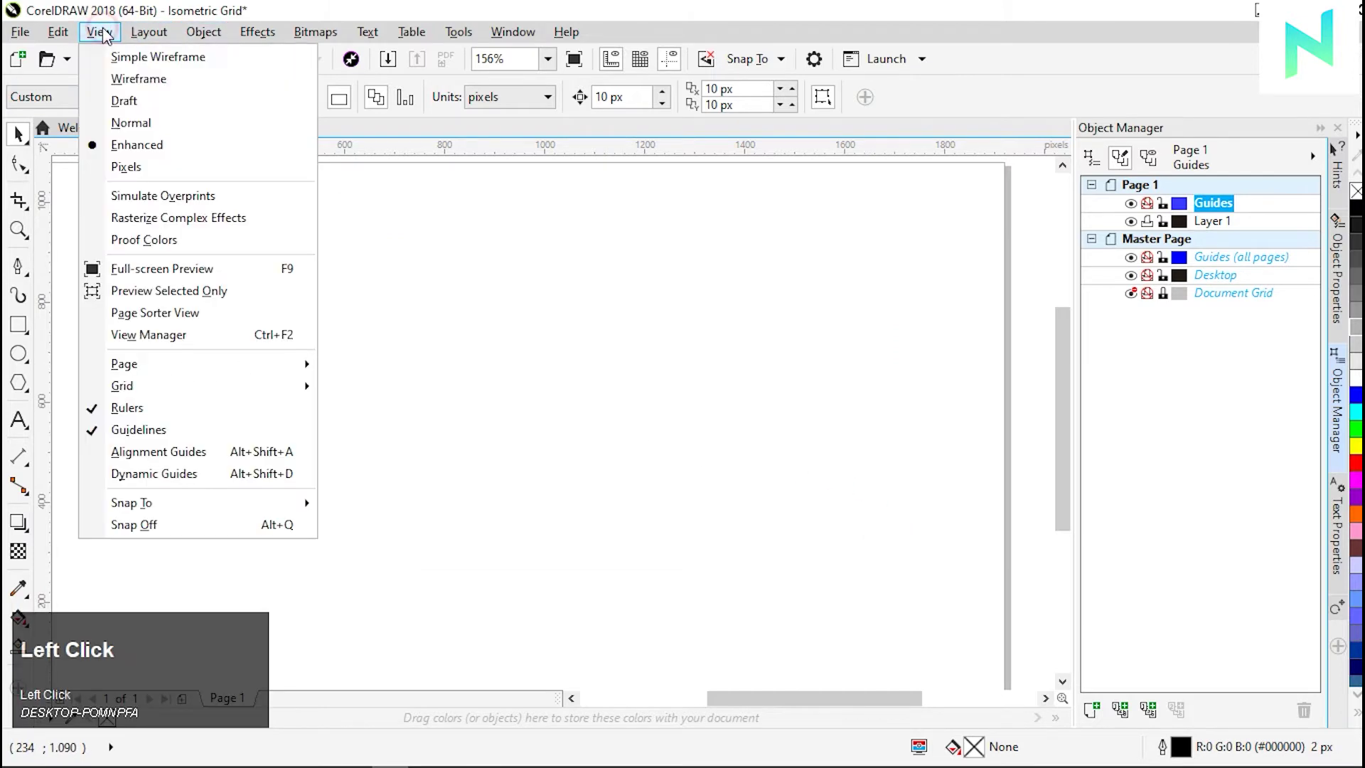
pyautogui.click(396, 540)
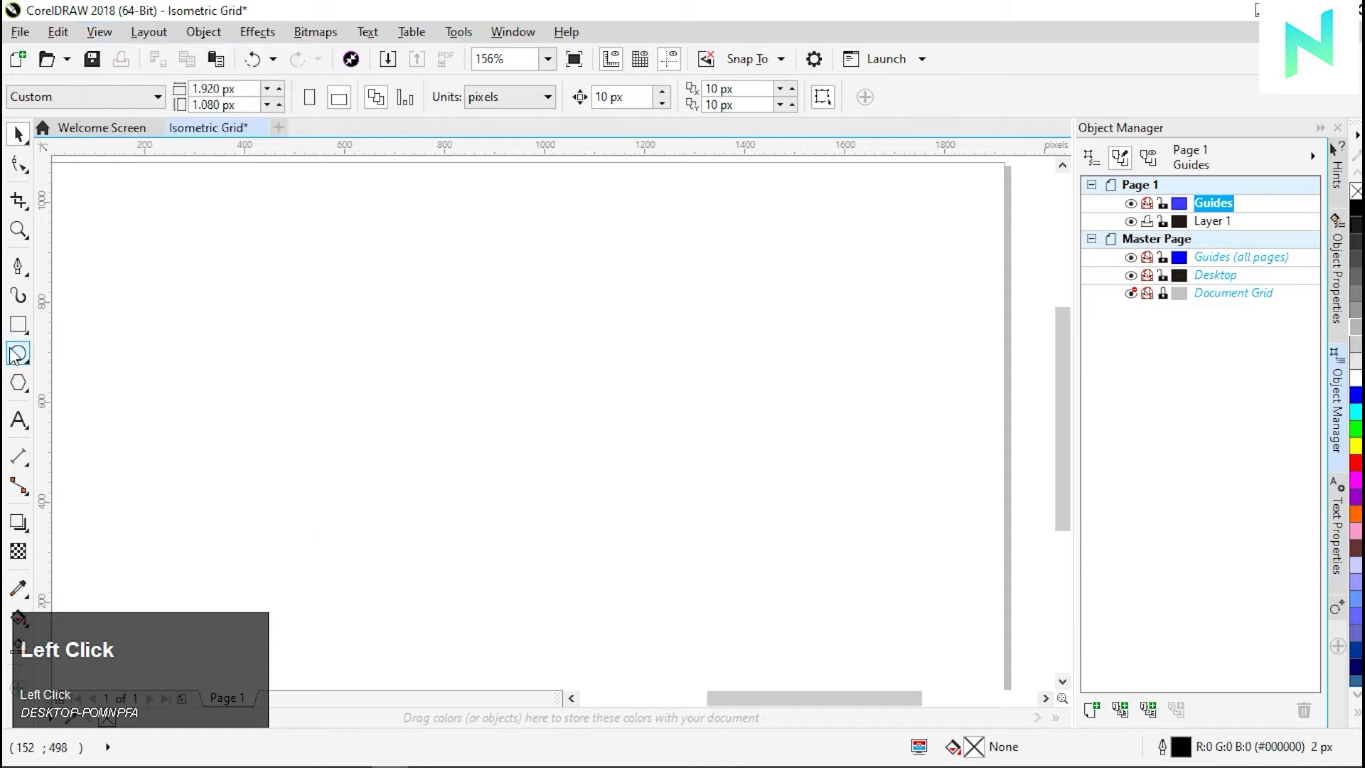
# - Draw a regular six-sided polygon about 218 x 252 px on the Guides layer, near the middle of the page
pyautogui.click(18, 384)
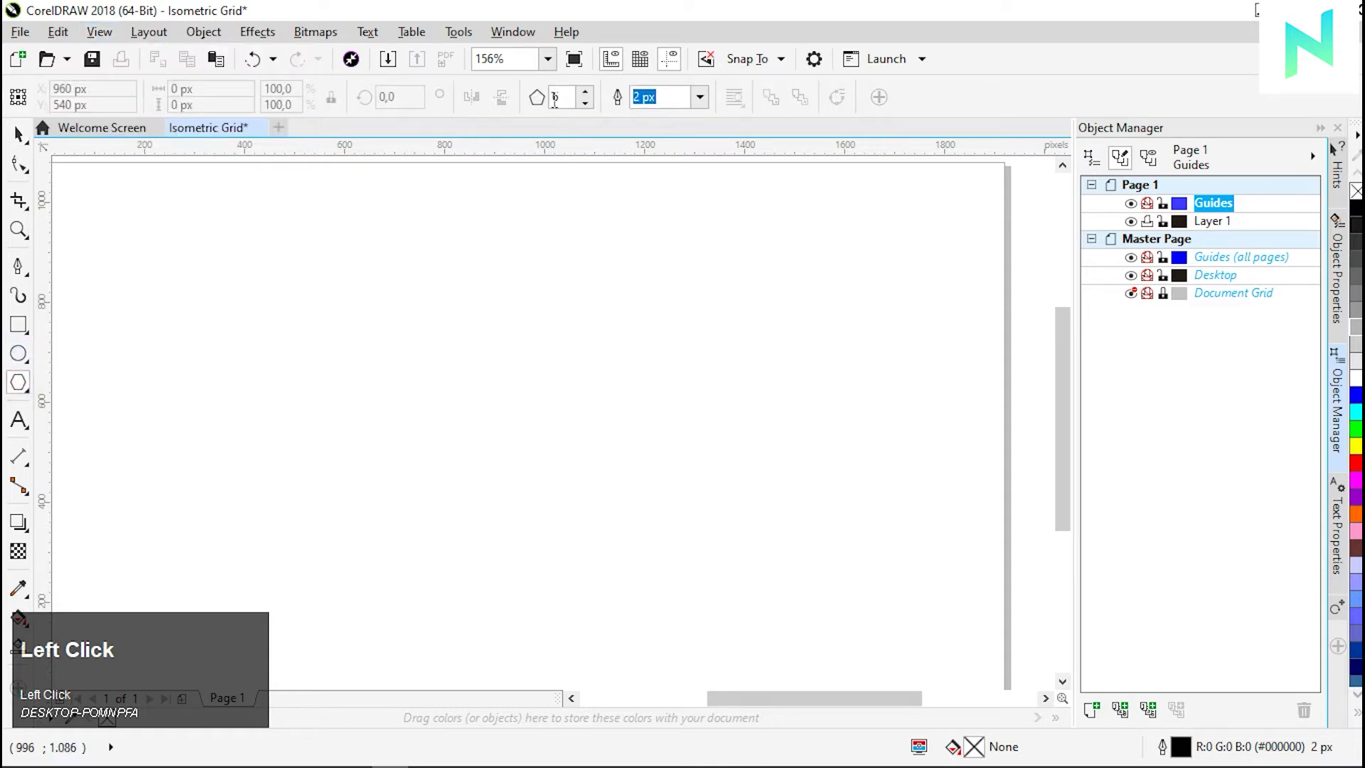
pyautogui.click(556, 97)
pyautogui.moveTo(324, 359); pyautogui.dragTo(452, 469)
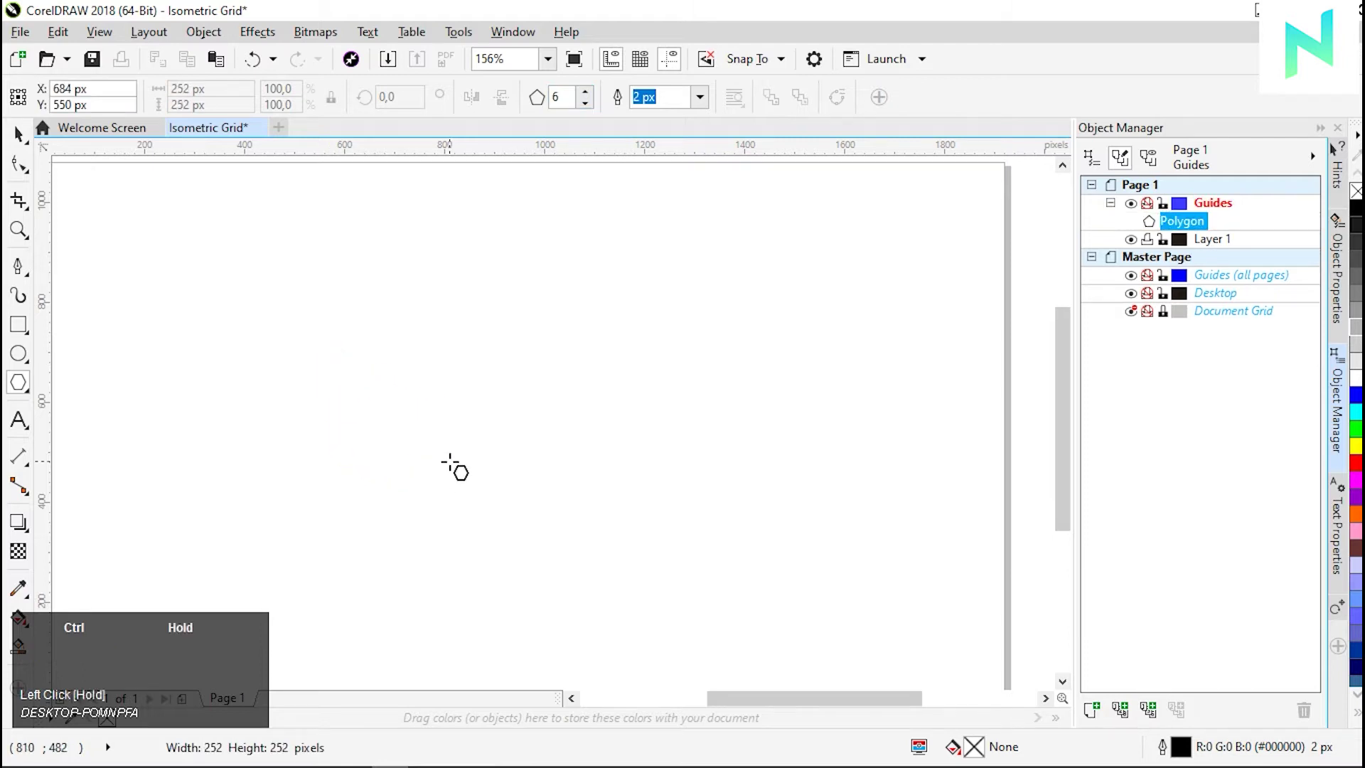
# - Set the hexagon's outline width to Hairline
pyautogui.click(21, 136)
pyautogui.click(700, 97)
pyautogui.click(649, 131)
pyautogui.click(582, 347)
# - Copy the hexagon and paste the duplicate in place on top of it
pyautogui.click(381, 438)
pyautogui.rightClick(351, 441)
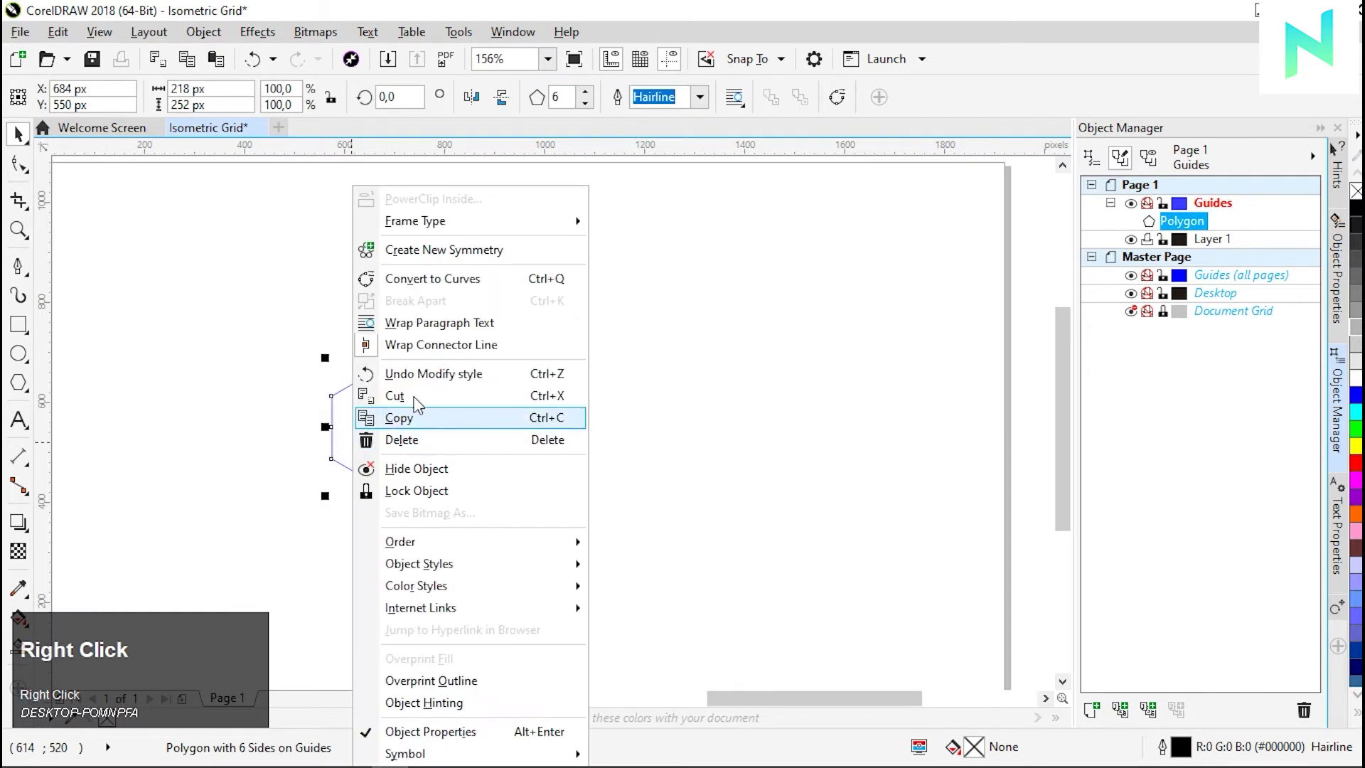
pyautogui.click(419, 418)
pyautogui.click(511, 411)
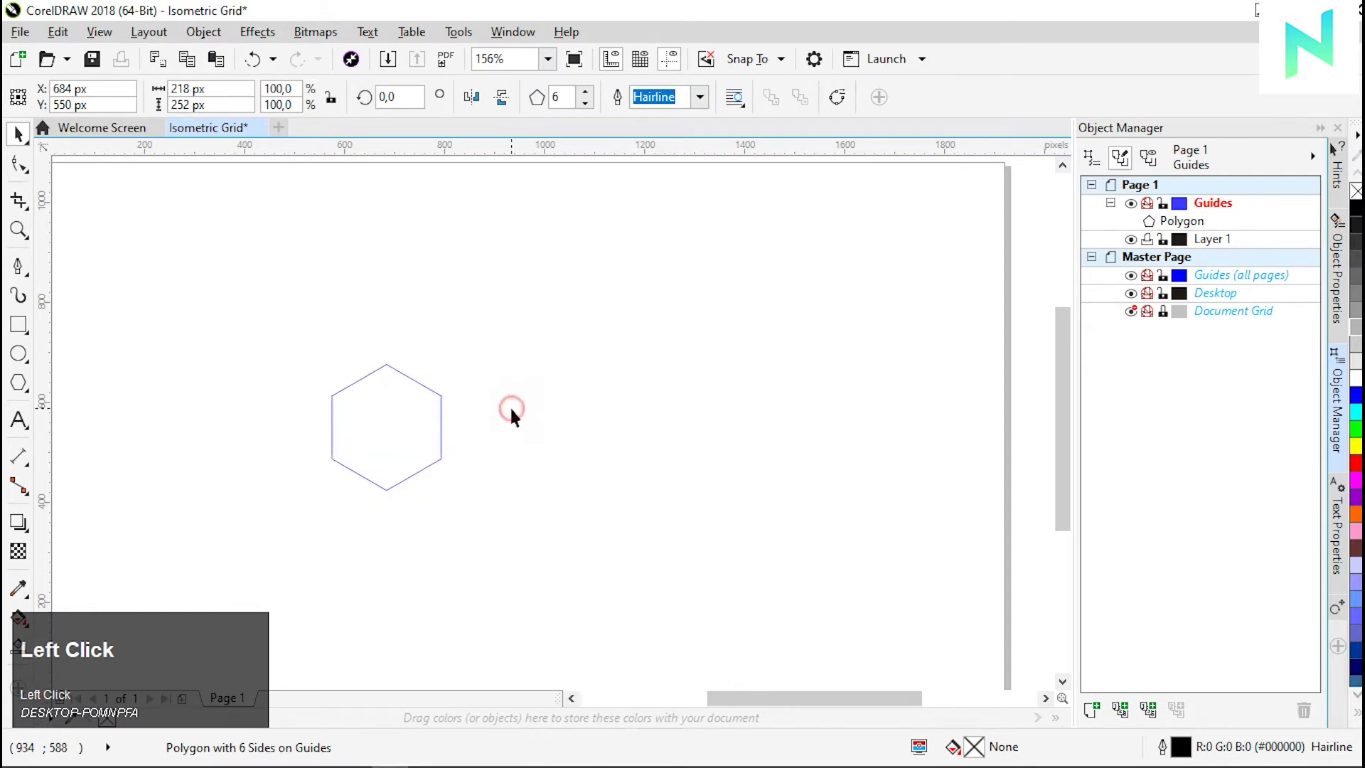
pyautogui.rightClick(509, 410)
pyautogui.click(565, 559)
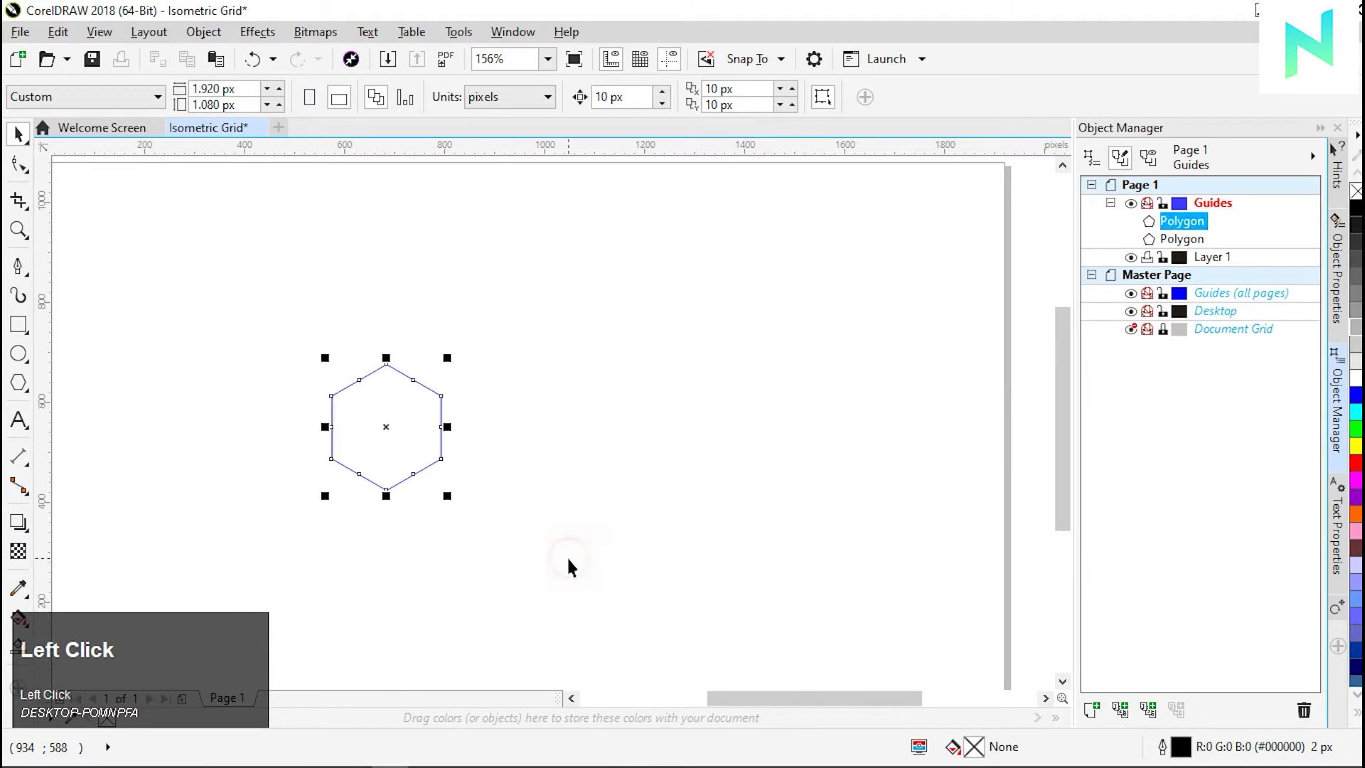
# - Reshape the duplicate hexagon with the Shape tool by pulling an edge midpoint node to the center, forming six spokes
pyautogui.click(497, 457)
pyautogui.click(379, 446)
pyautogui.scroll(2, 312, 446)
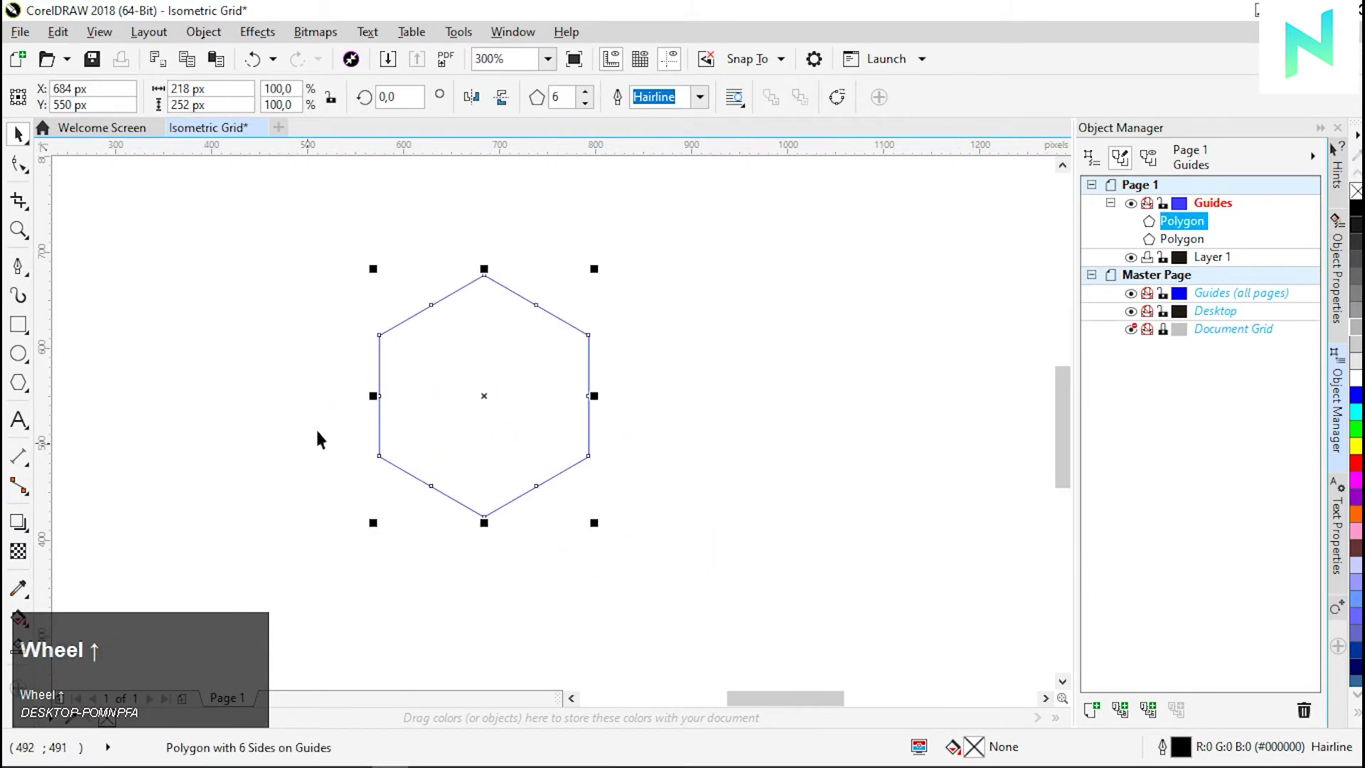
pyautogui.click(17, 172)
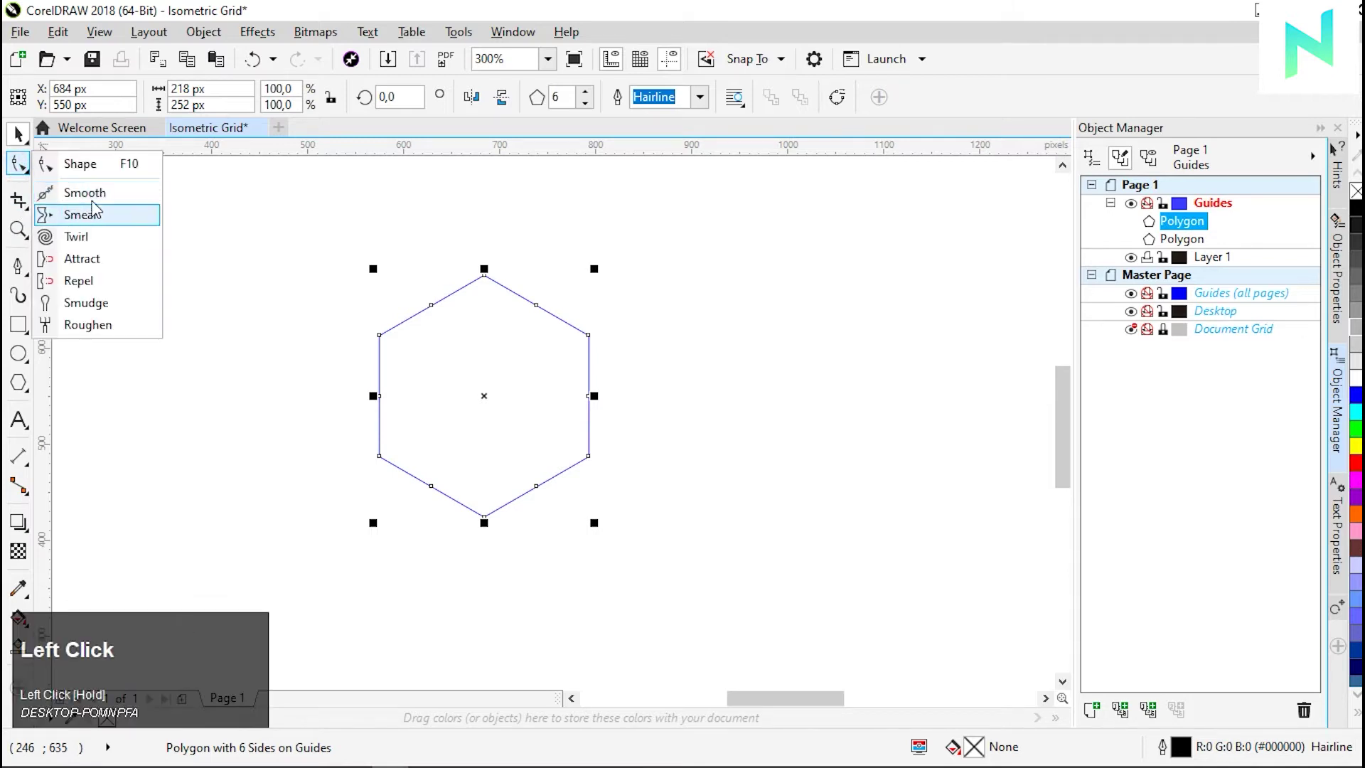
pyautogui.click(68, 161)
pyautogui.scroll(1, 488, 522)
pyautogui.scroll(-1, 369, 458)
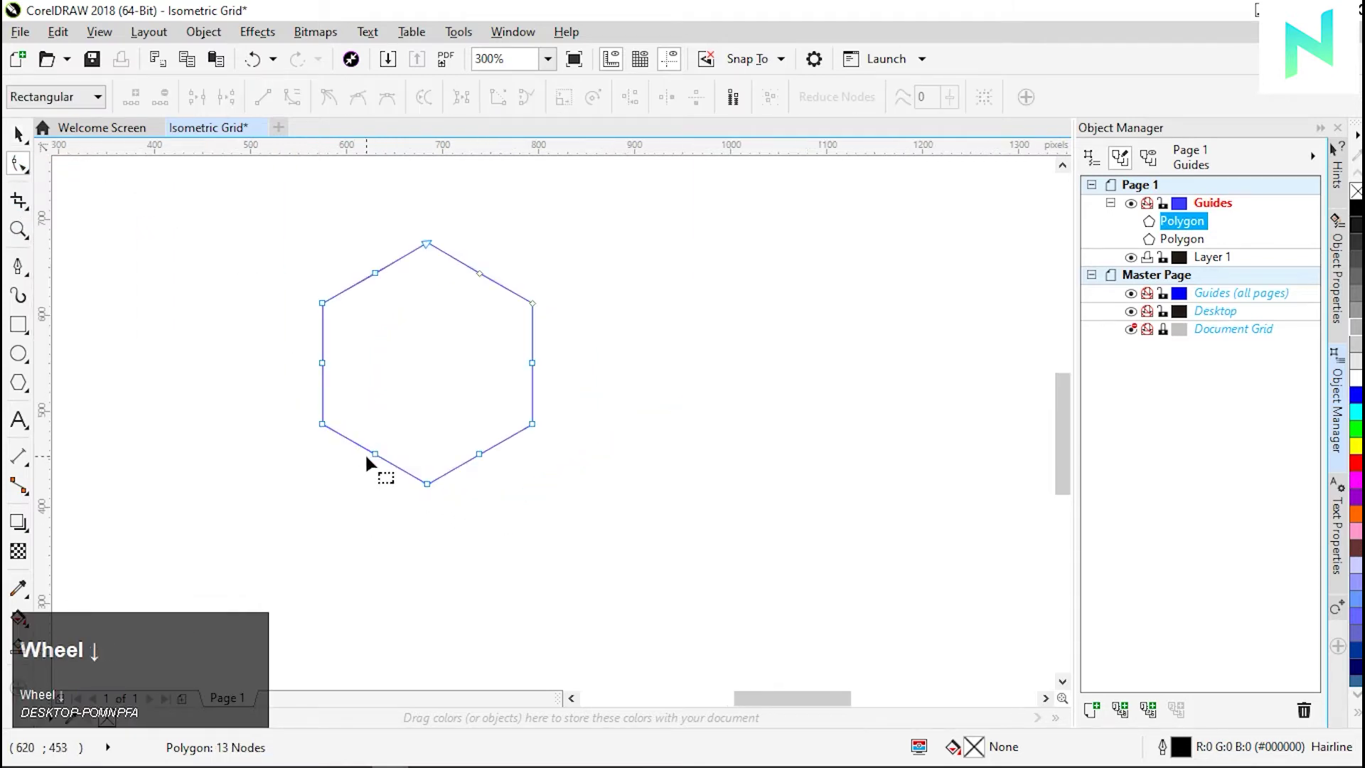
pyautogui.moveTo(378, 447); pyautogui.dragTo(428, 362)
pyautogui.click(18, 133)
# - Select both the outer hexagon and the reshaped spoke polygon and group them
pyautogui.click(237, 260)
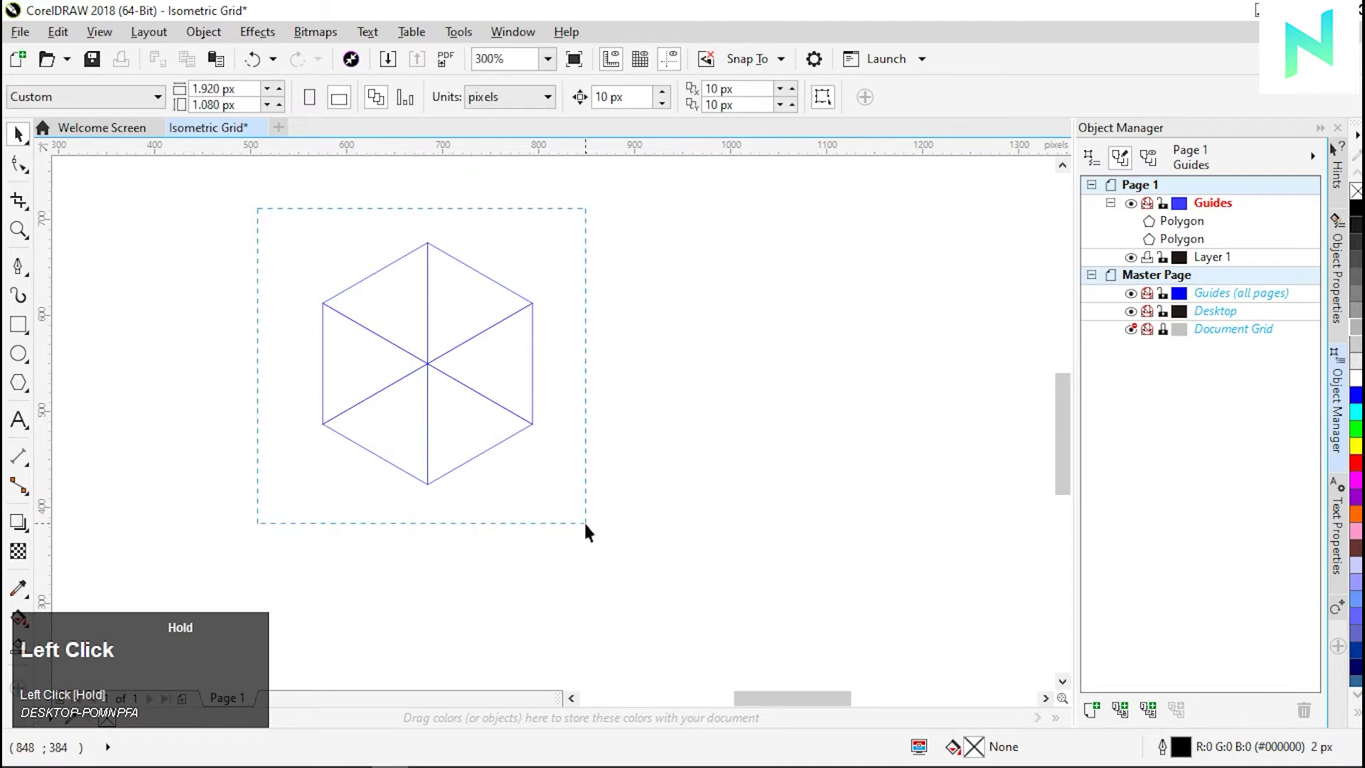
pyautogui.moveTo(585, 524); pyautogui.dragTo(585, 525)
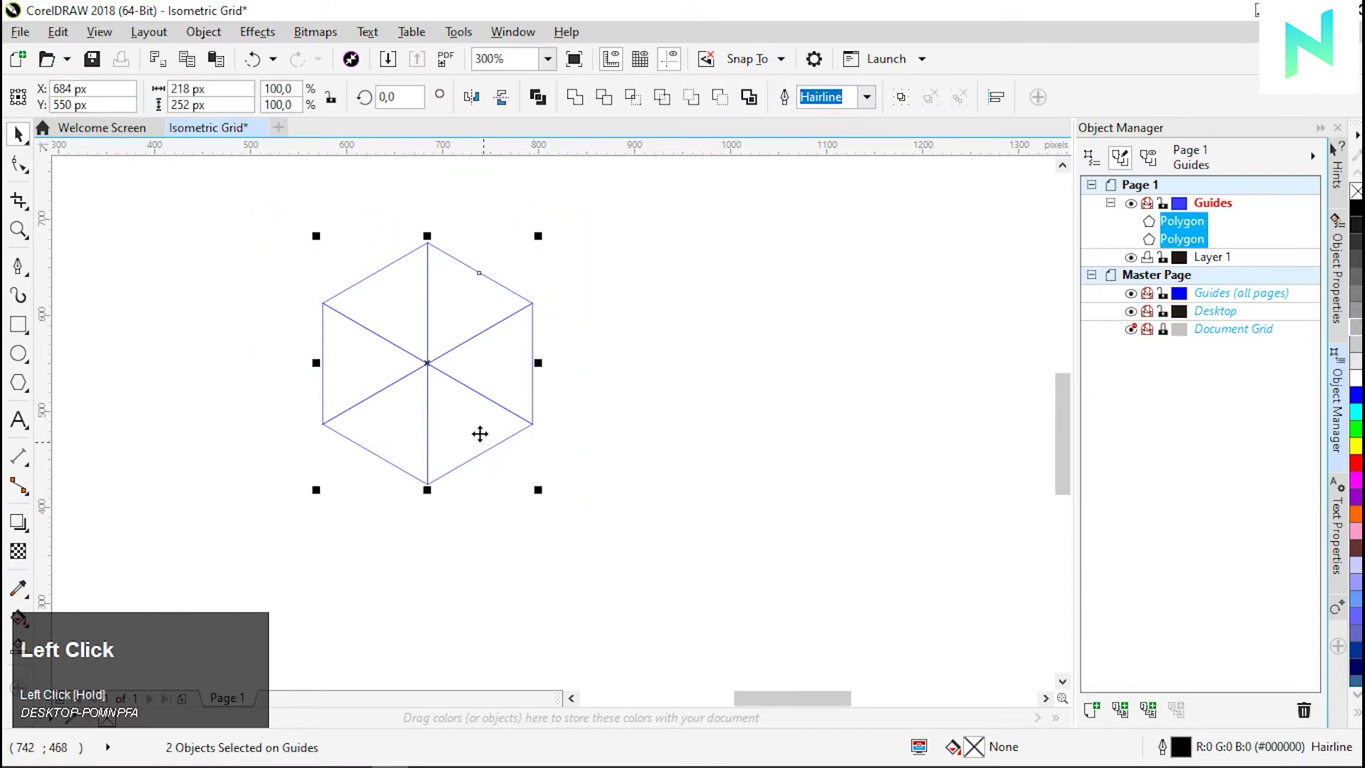
pyautogui.rightClick(430, 361)
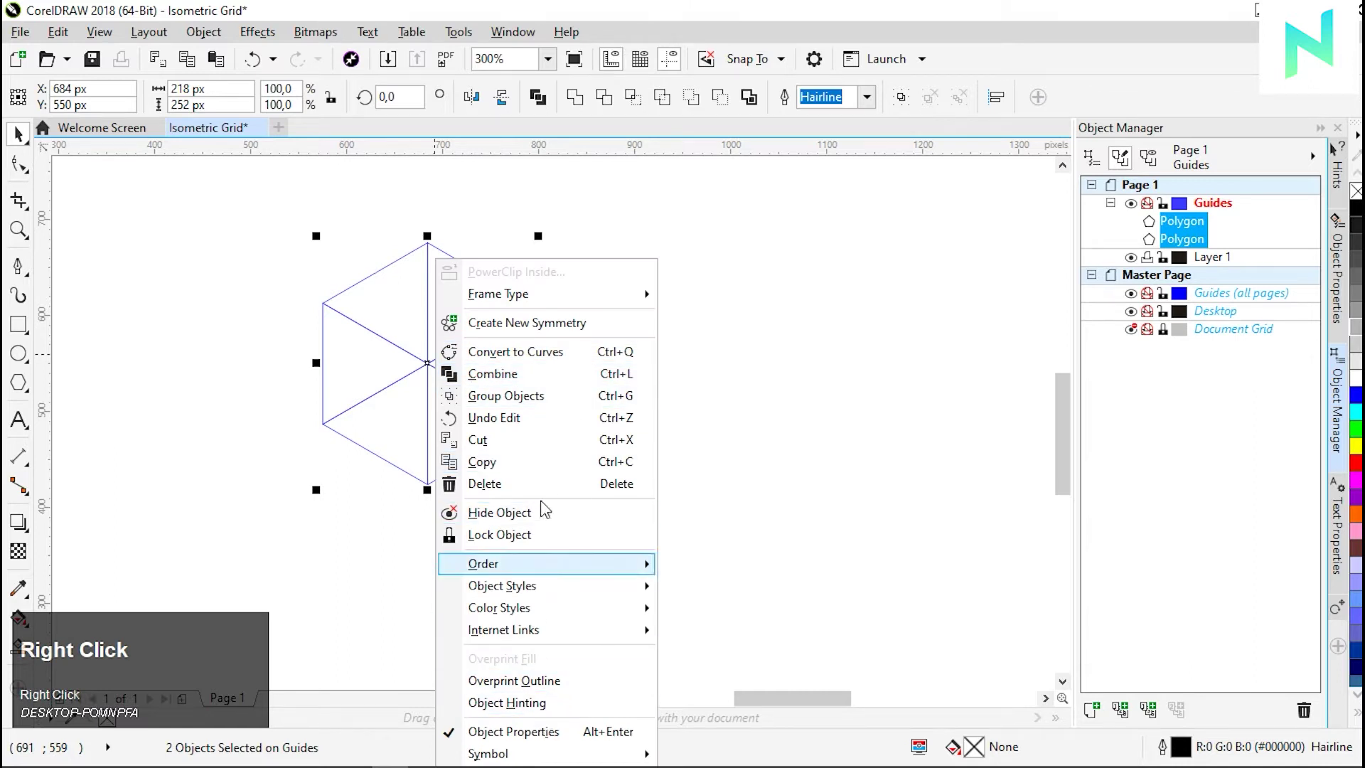
pyautogui.click(588, 399)
pyautogui.click(658, 418)
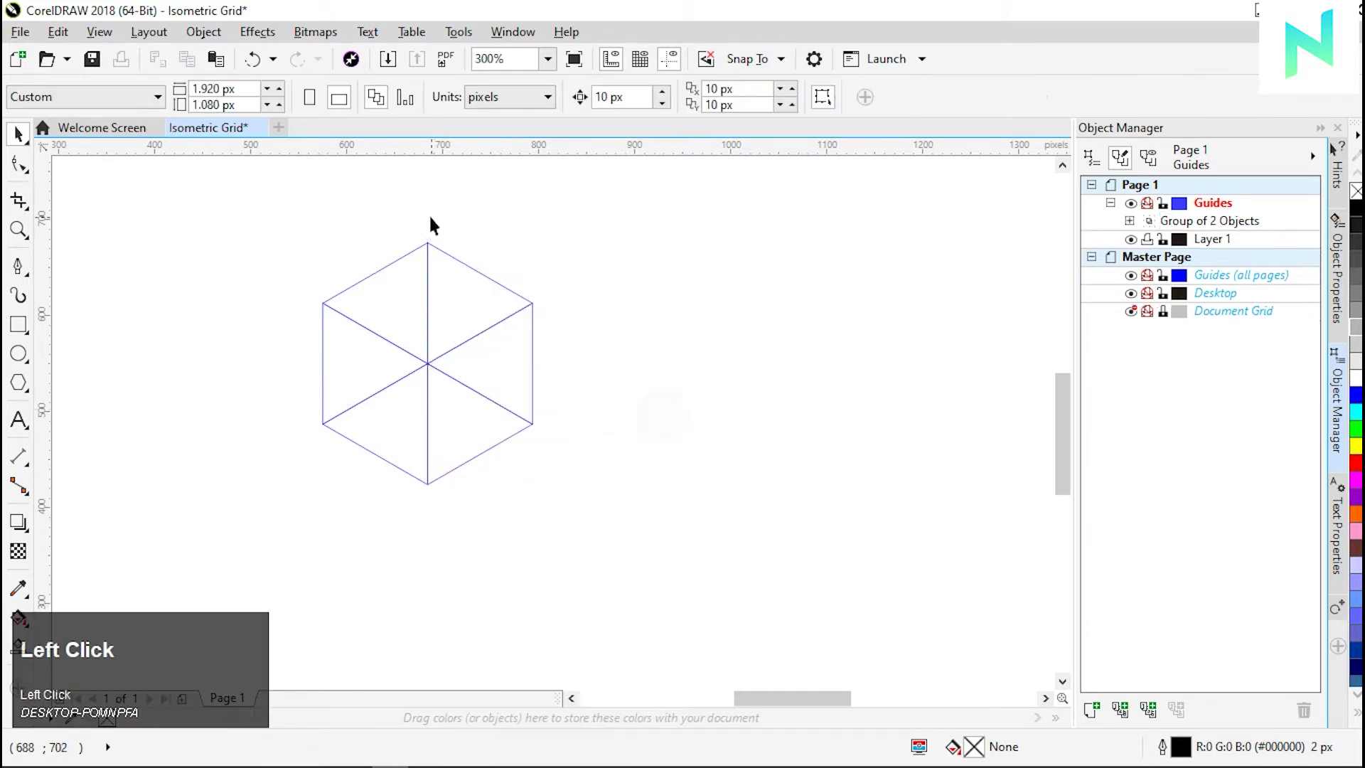
# - Inspect up close how the lines meet at the grouped hexagon's upper corner and center
pyautogui.scroll(3, 428, 213)
pyautogui.scroll(-3, 418, 298)
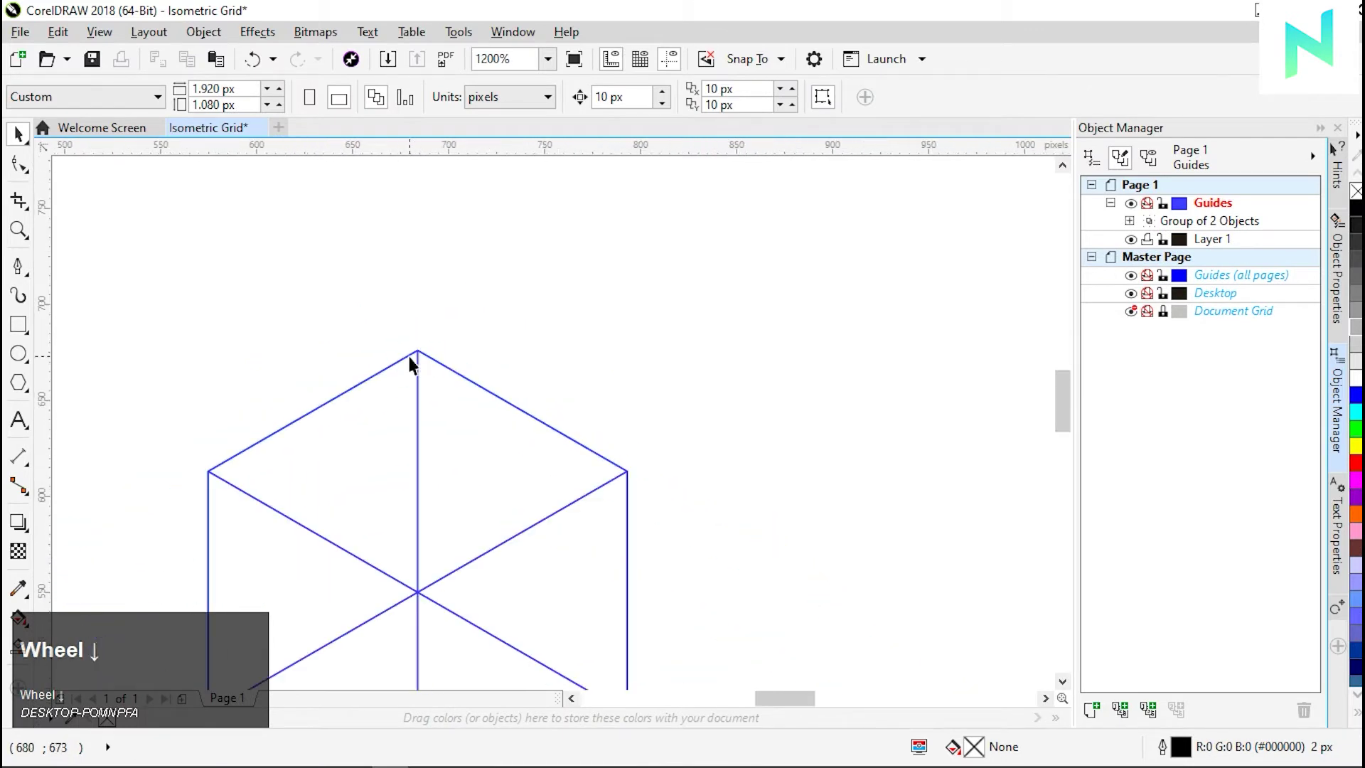
pyautogui.scroll(2, 410, 601)
pyautogui.scroll(-2, 415, 497)
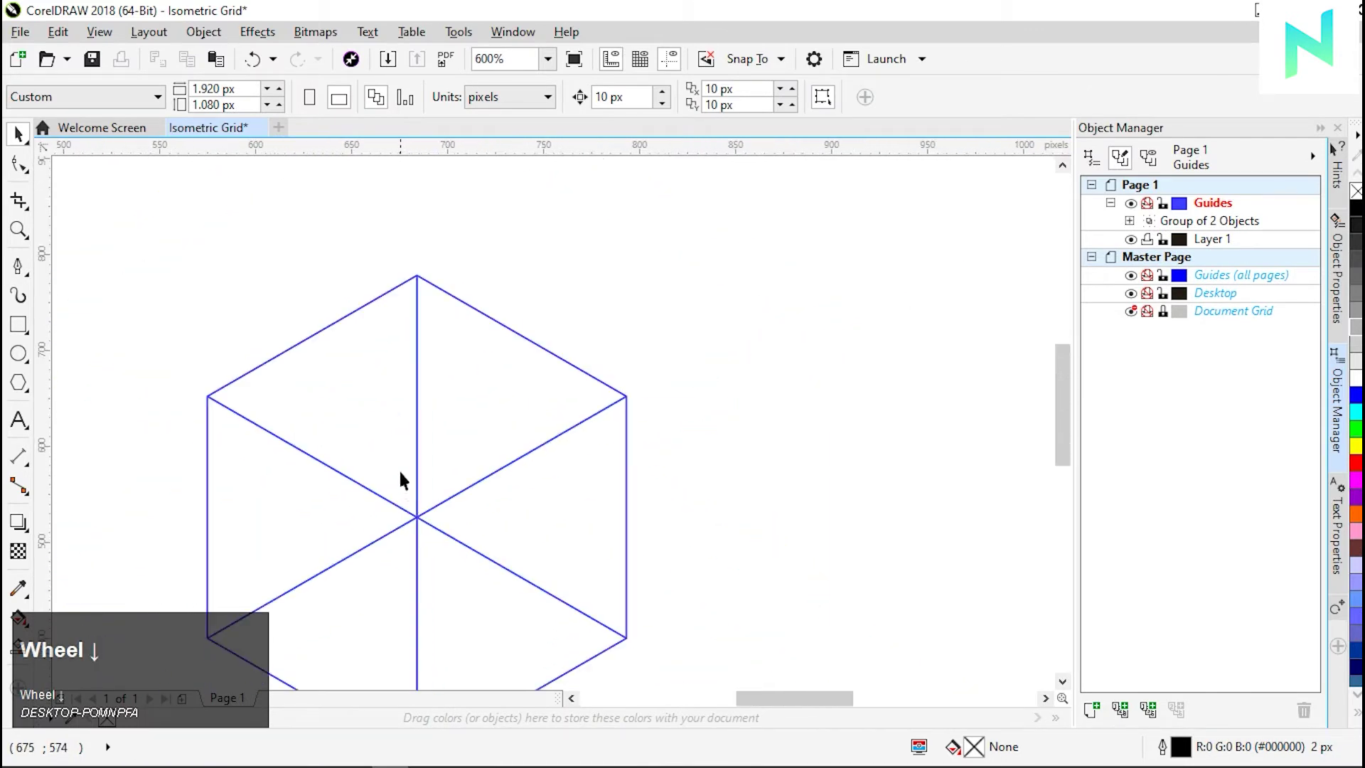
pyautogui.scroll(-1, 398, 468)
pyautogui.scroll(1, 408, 560)
pyautogui.scroll(-2, 418, 471)
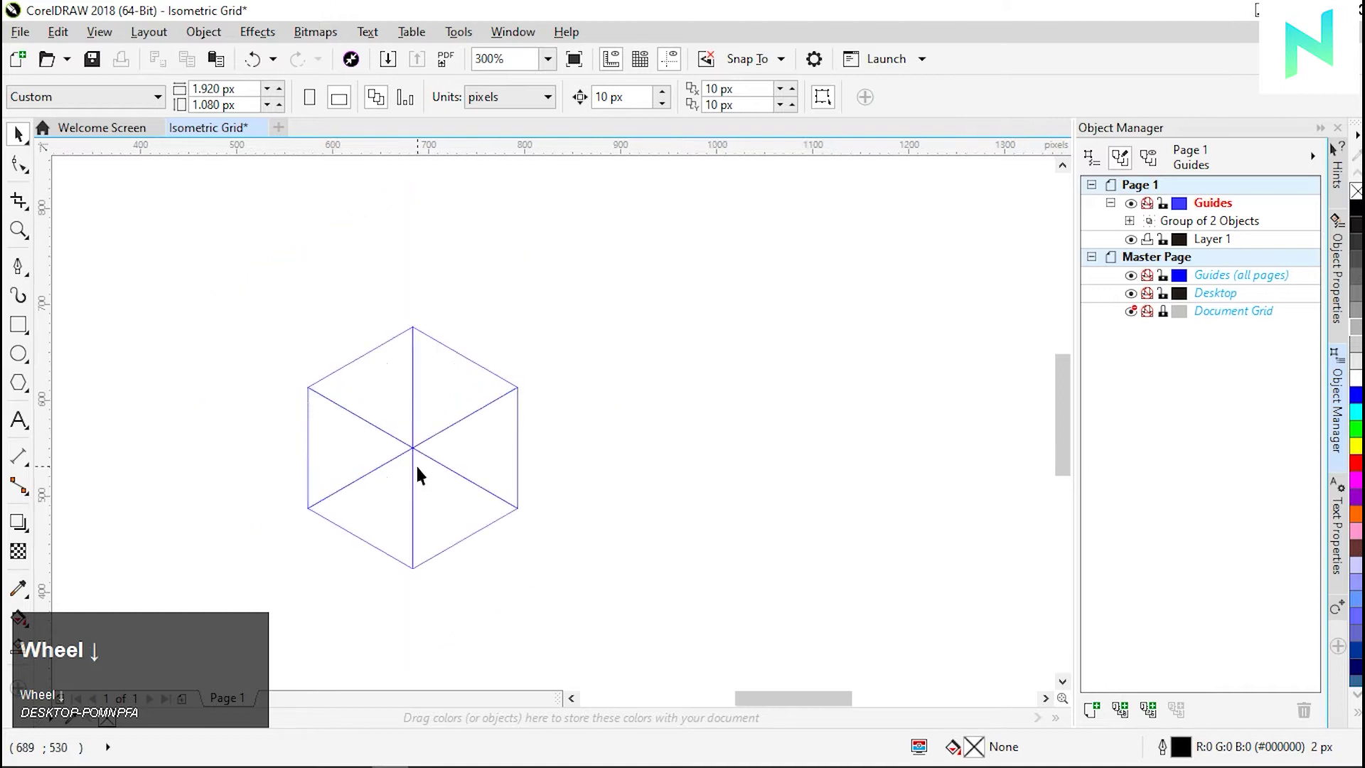
# - Move the hexagon group near the page's upper-left corner, centered at about X 149 px, Y 913 px
pyautogui.click(418, 455)
pyautogui.scroll(-1, 410, 460)
pyautogui.moveTo(410, 459); pyautogui.dragTo(256, 368)
# - Scale the hexagon group down proportionally to about 58 x 67 px, keeping its upper-left corner in place
pyautogui.scroll(4, 257, 368)
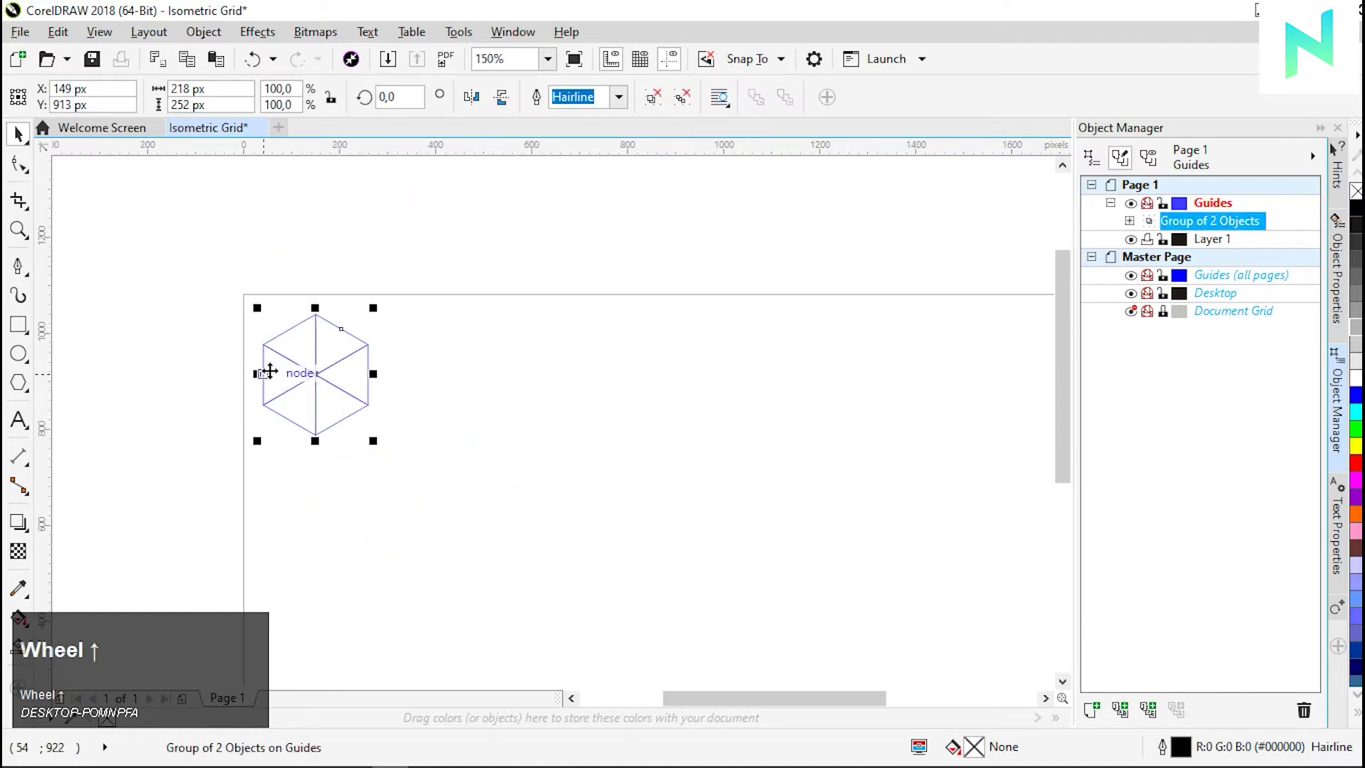
pyautogui.moveTo(469, 506); pyautogui.dragTo(417, 462)
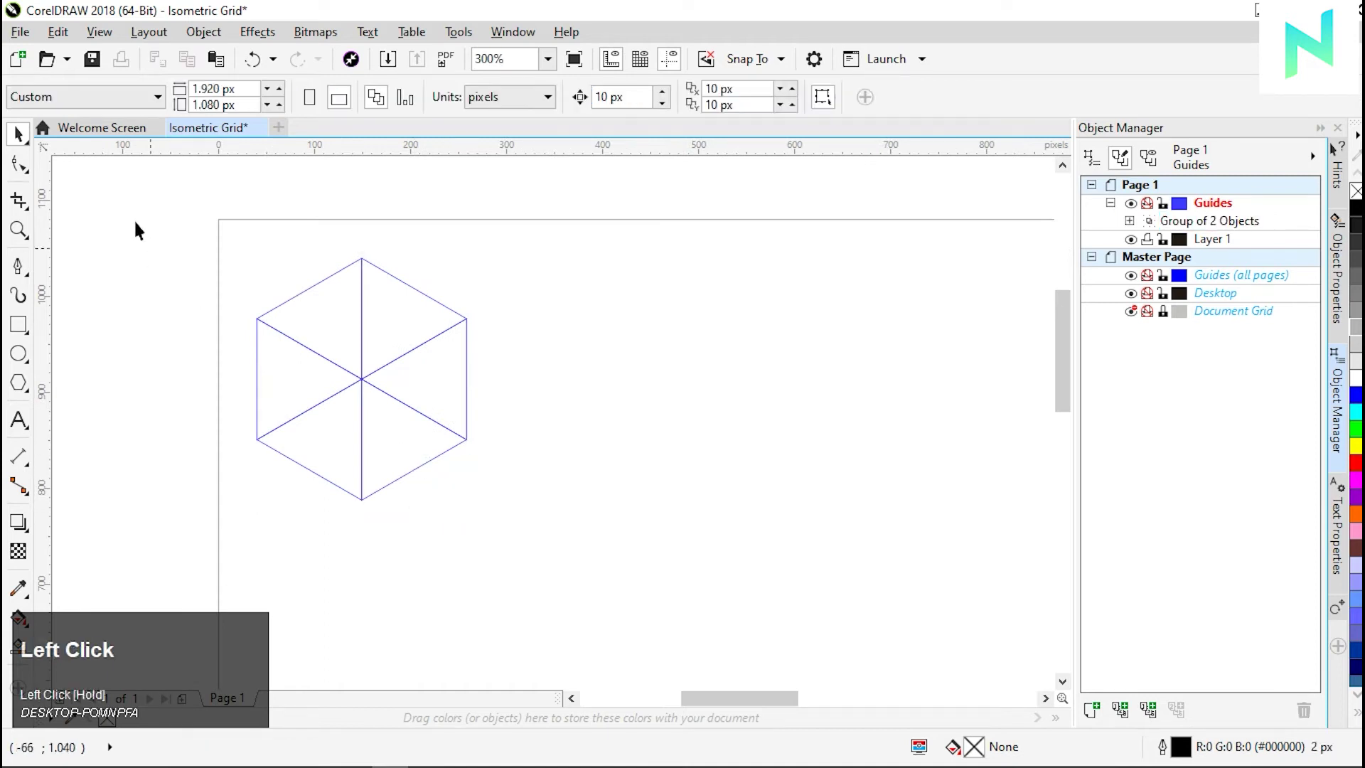
pyautogui.moveTo(522, 529); pyautogui.dragTo(310, 321)
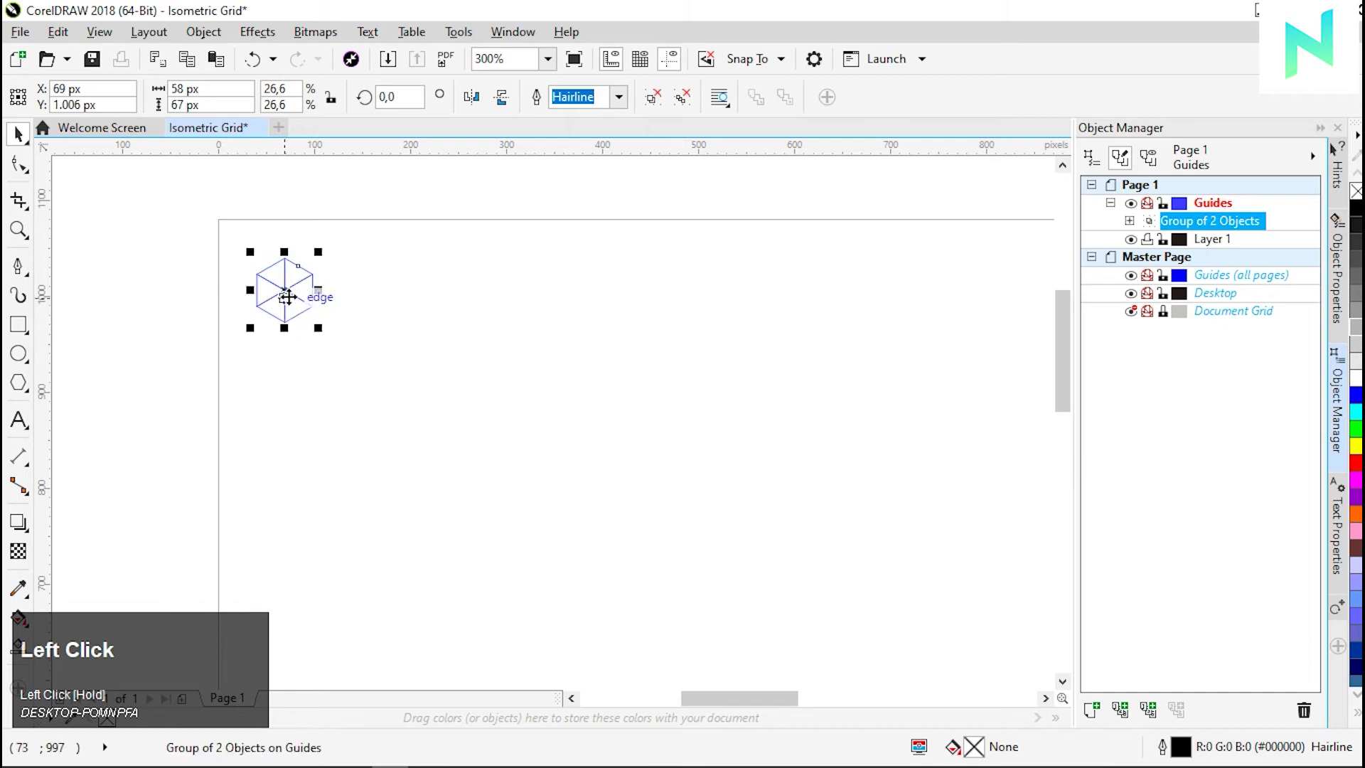
pyautogui.scroll(2, 228, 263)
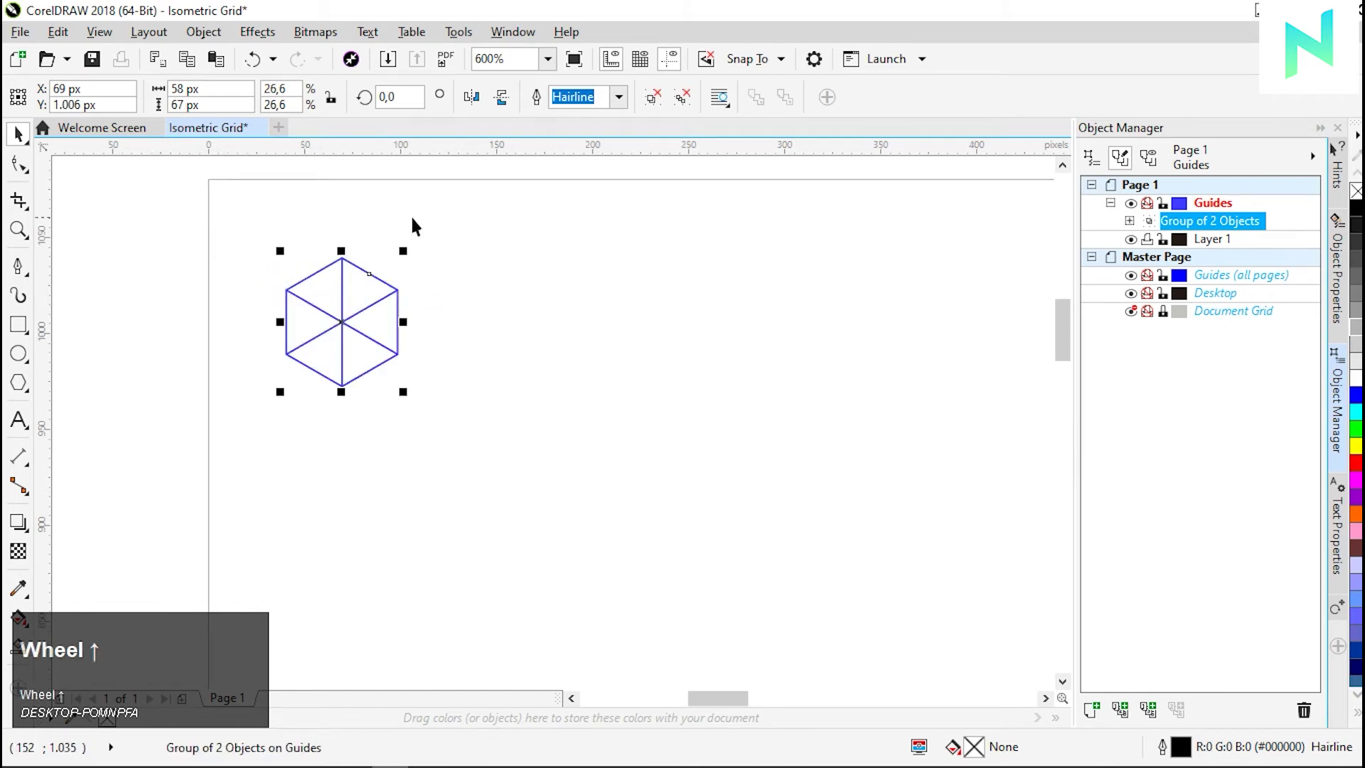
# - Bring up the Position transformation settings for the selected hexagon group
pyautogui.click(479, 354)
pyautogui.click(339, 308)
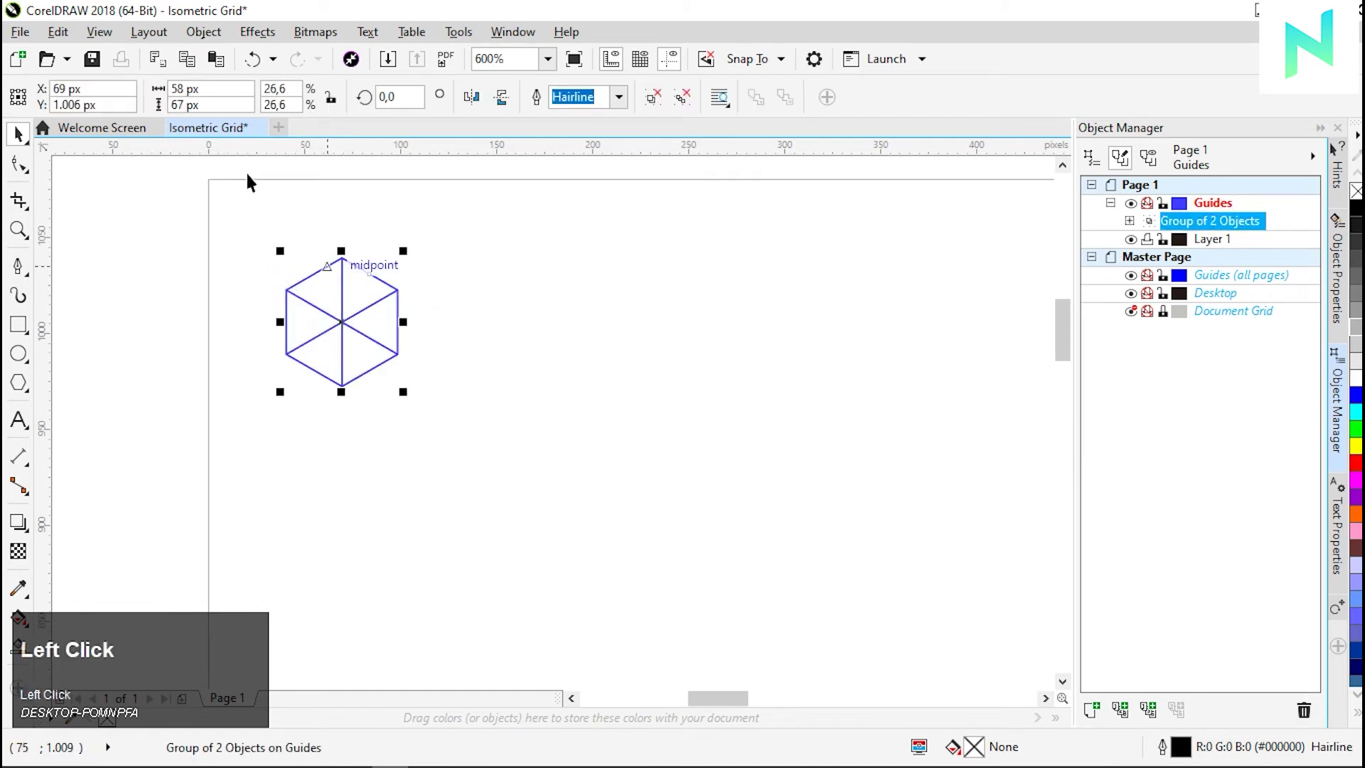
pyautogui.click(203, 32)
pyautogui.click(257, 31)
pyautogui.click(204, 31)
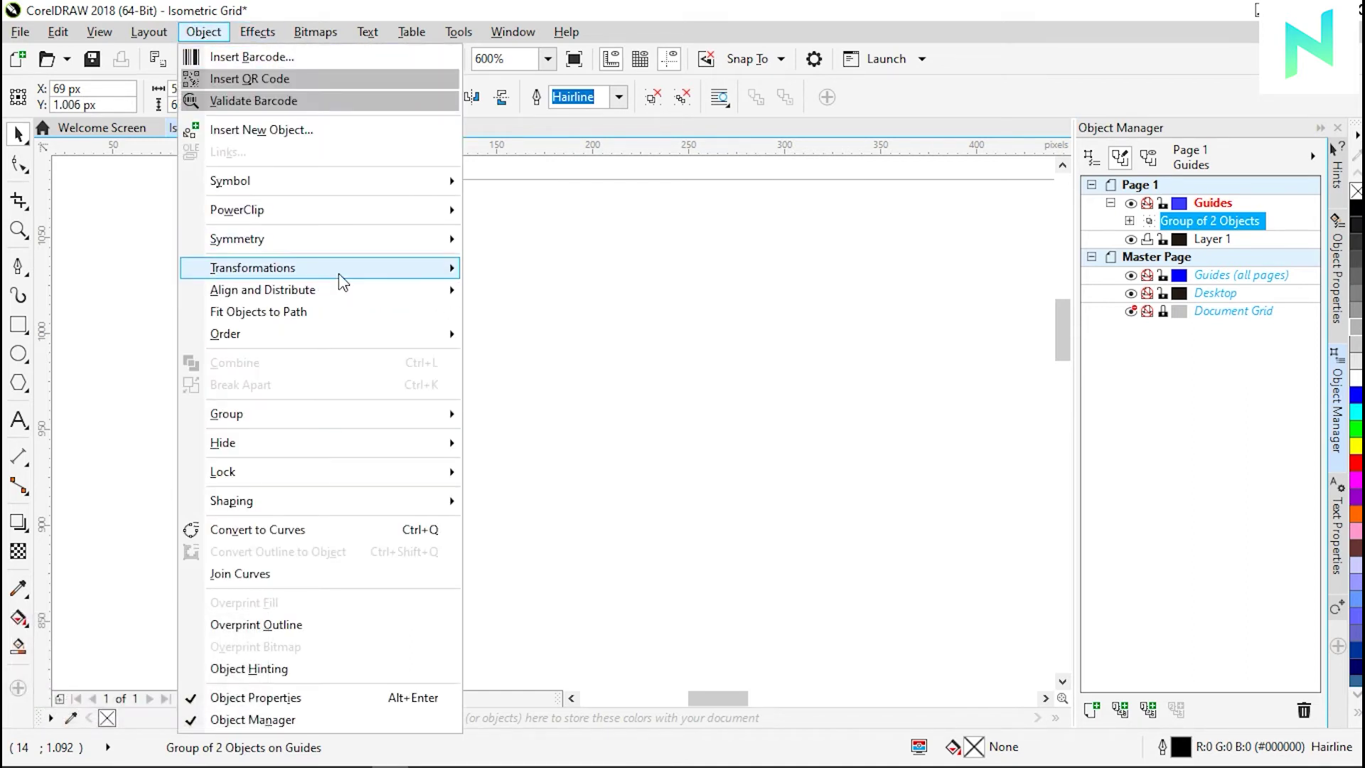
pyautogui.moveTo(339, 273)
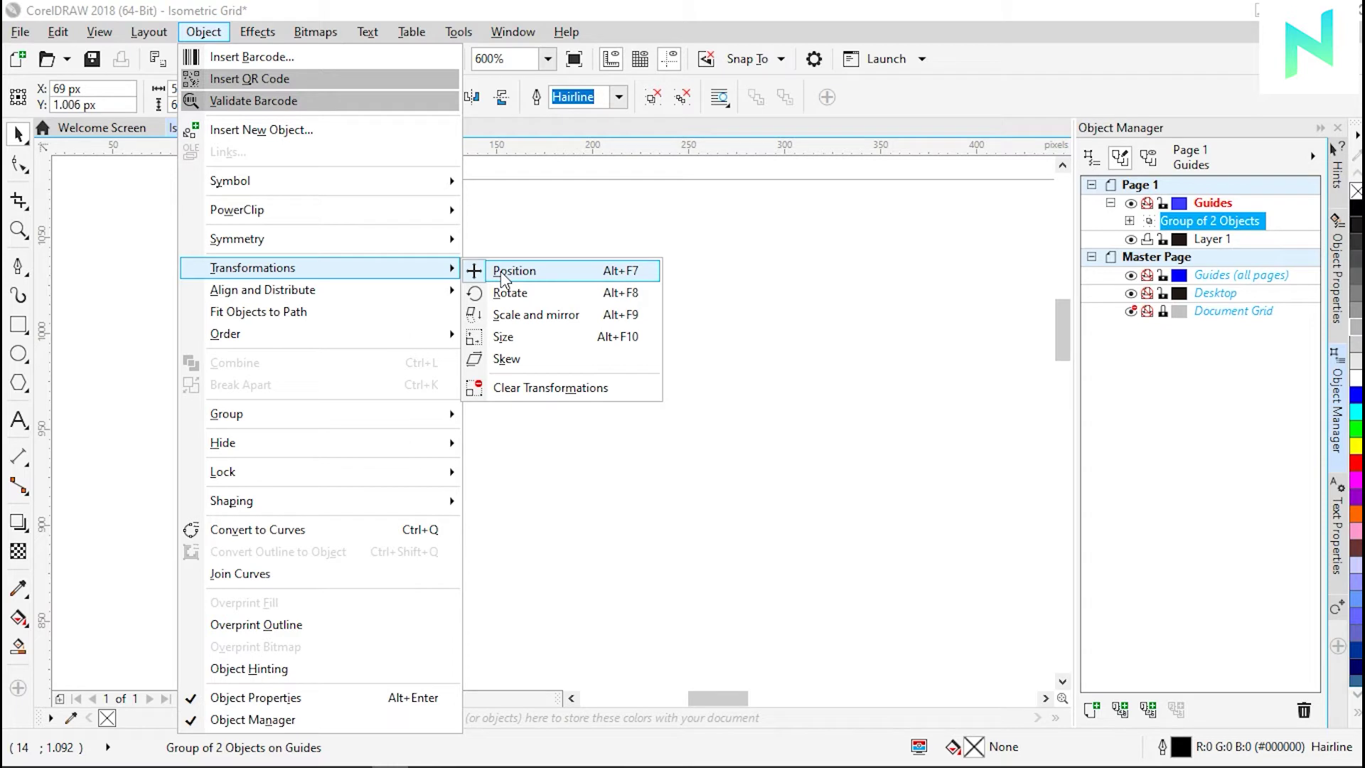
pyautogui.click(502, 274)
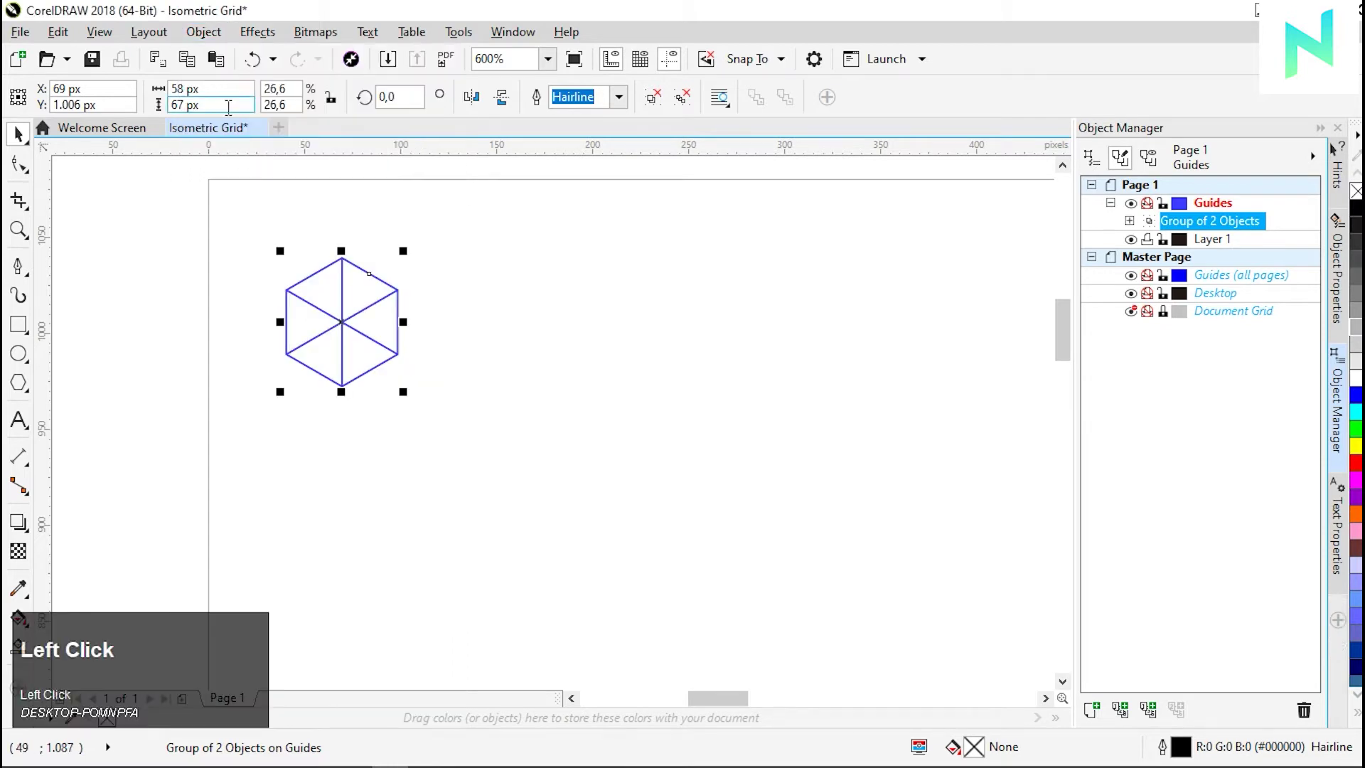
pyautogui.click(149, 31)
pyautogui.click(204, 31)
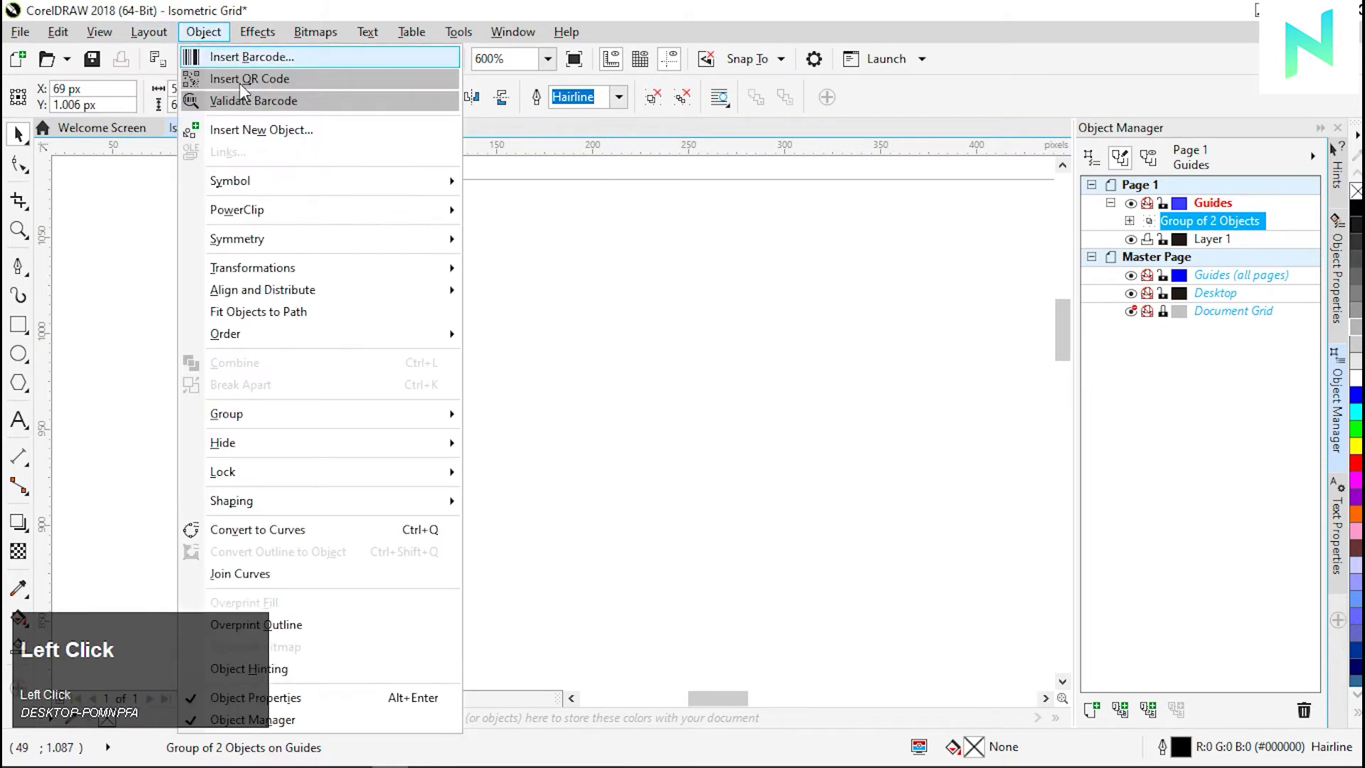
pyautogui.moveTo(455, 268)
pyautogui.click(503, 267)
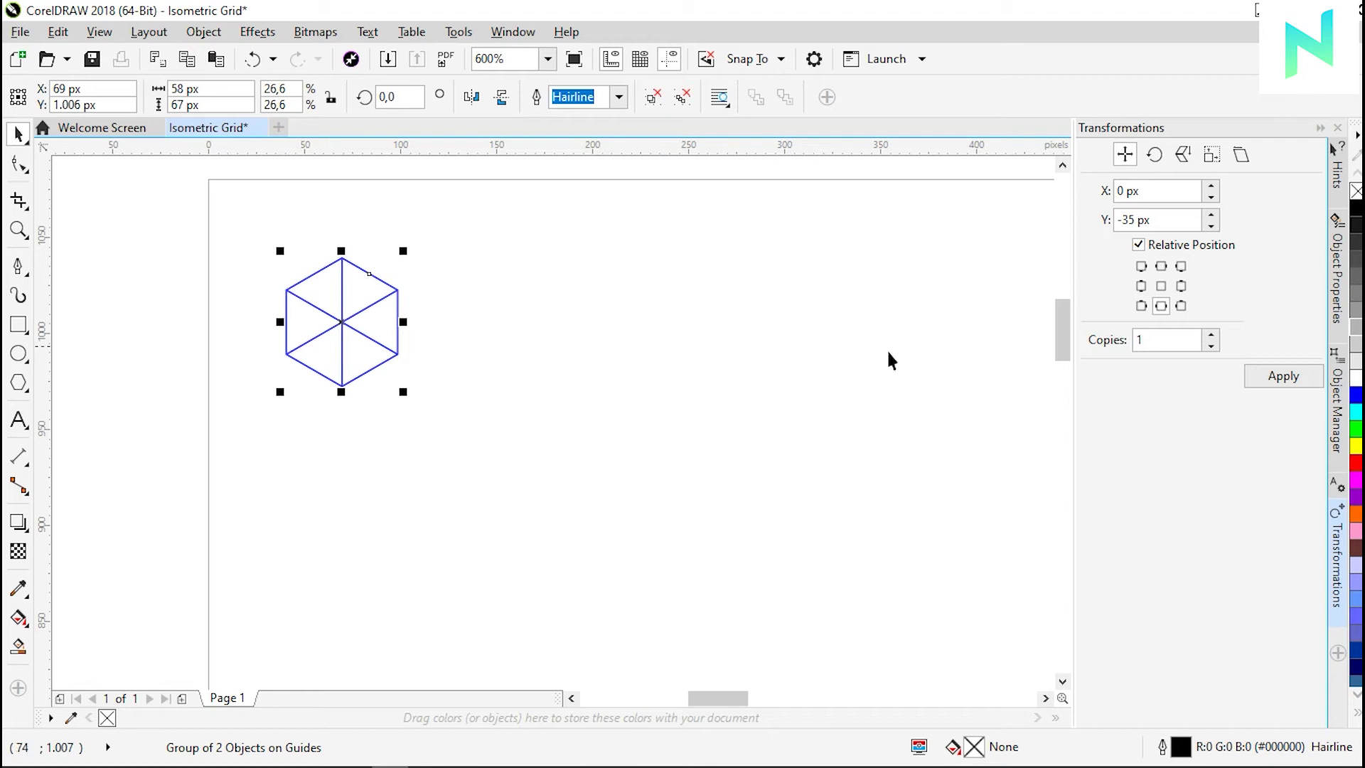
# - Place one copy of the hexagon group directly to its right, with relative offsets X 58 px and Y 0 px
pyautogui.moveTo(1147, 219); pyautogui.dragTo(1165, 224)
pyautogui.write('0')
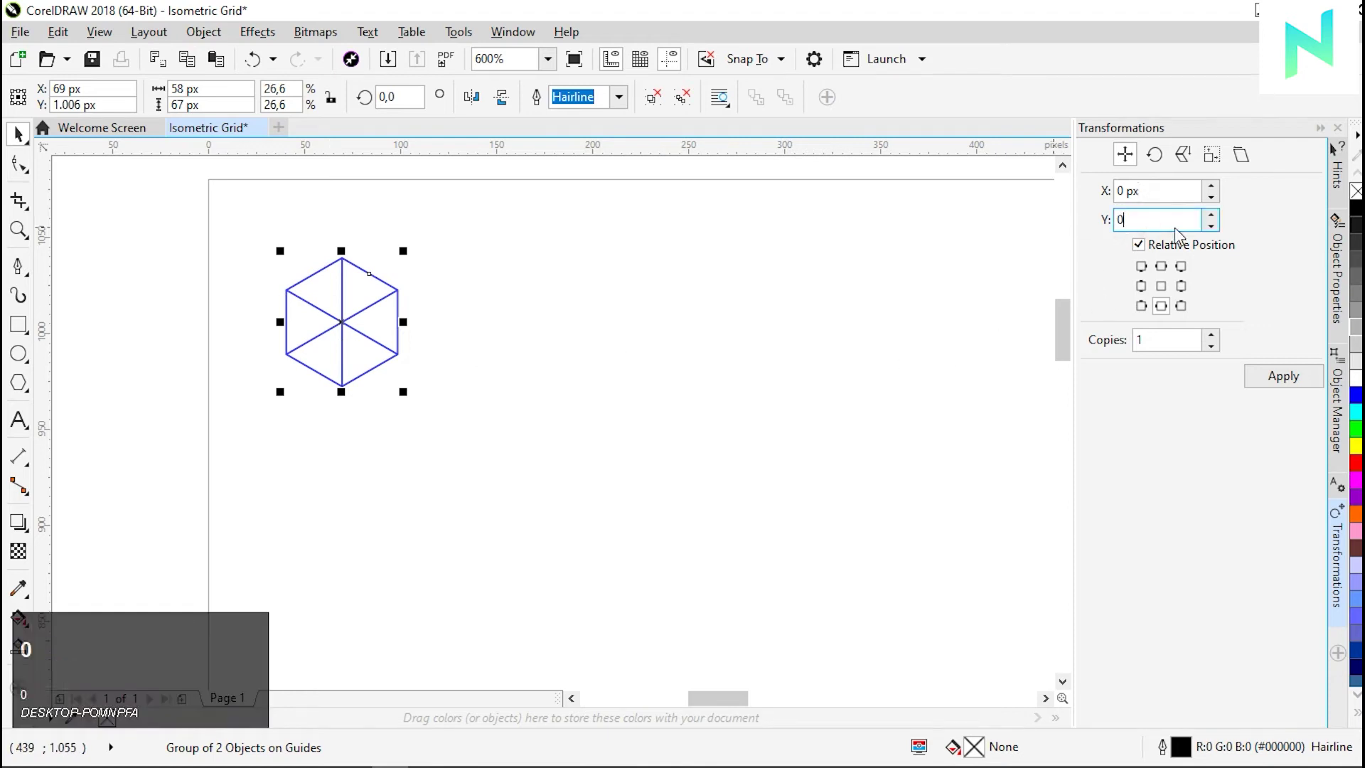
pyautogui.click(1104, 256)
pyautogui.click(233, 93)
pyautogui.hotkey('ctrl', 'c')
pyautogui.moveTo(1186, 193); pyautogui.dragTo(1145, 190)
pyautogui.hotkey('ctrl', 'v')
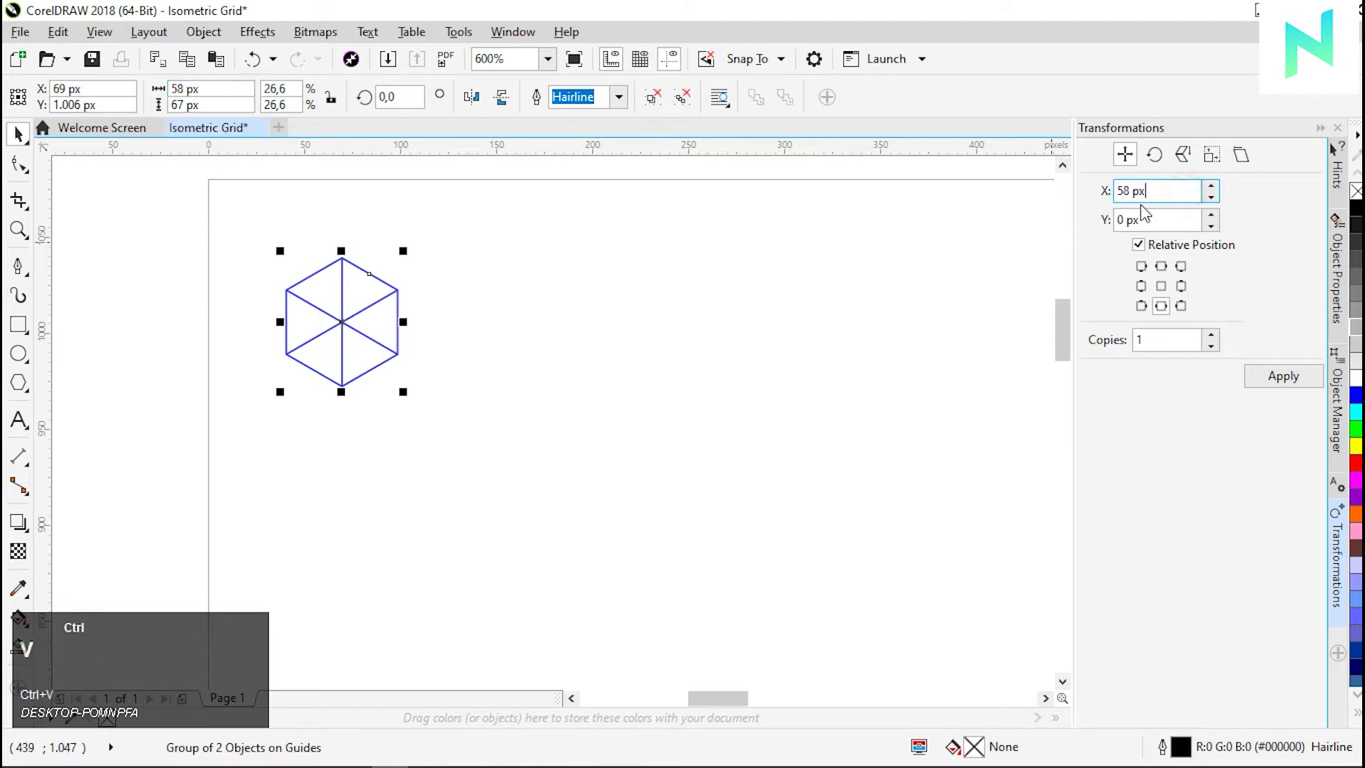
pyautogui.click(1181, 286)
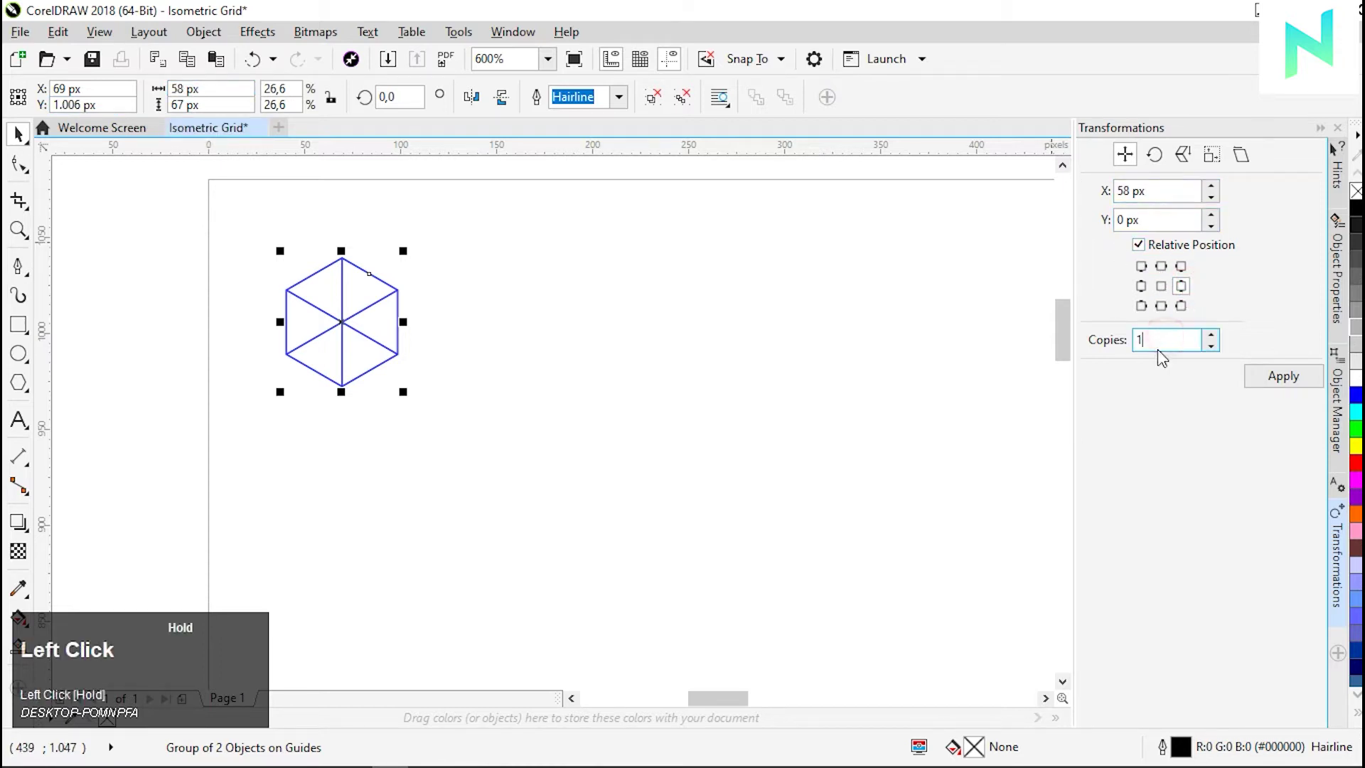
pyautogui.click(1264, 384)
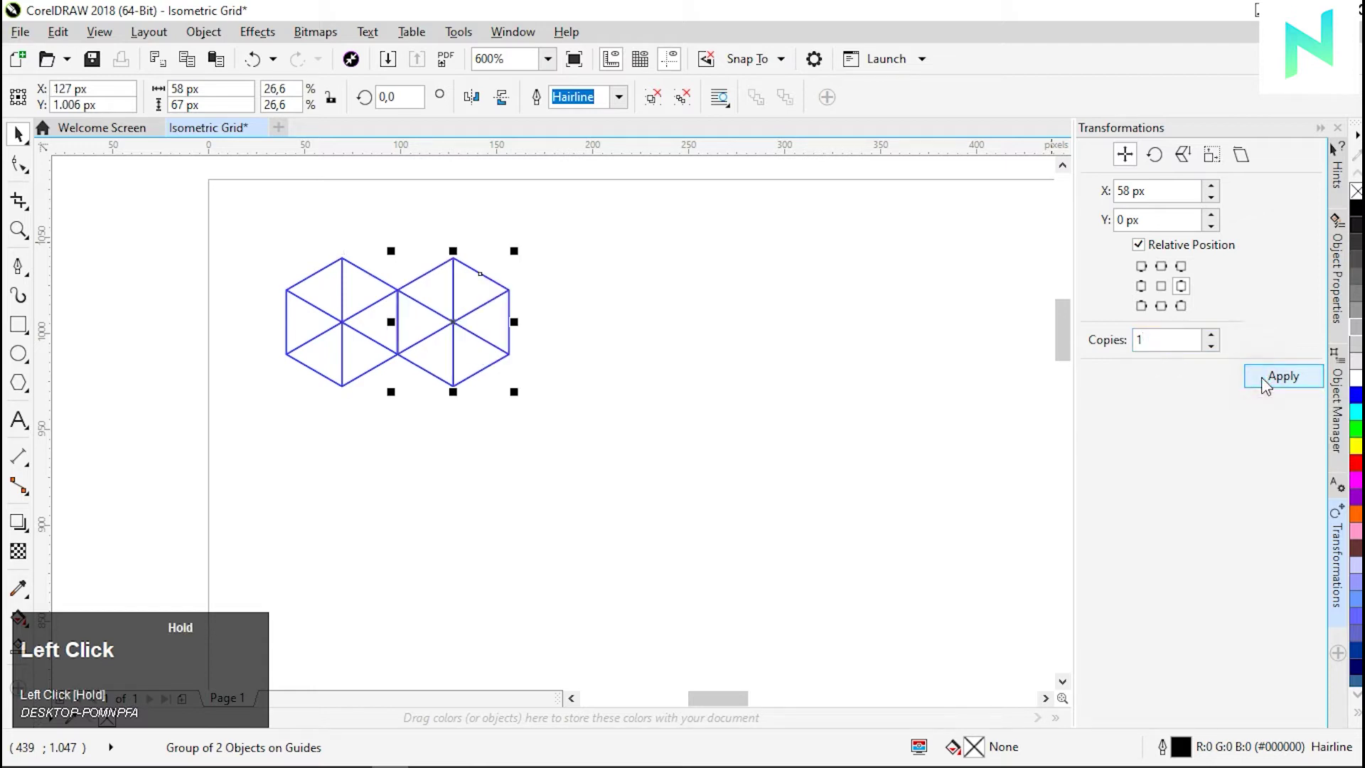
# - Inspect up close how the two adjacent hexagons meet along their shared edge
pyautogui.click(763, 384)
pyautogui.scroll(2, 286, 267)
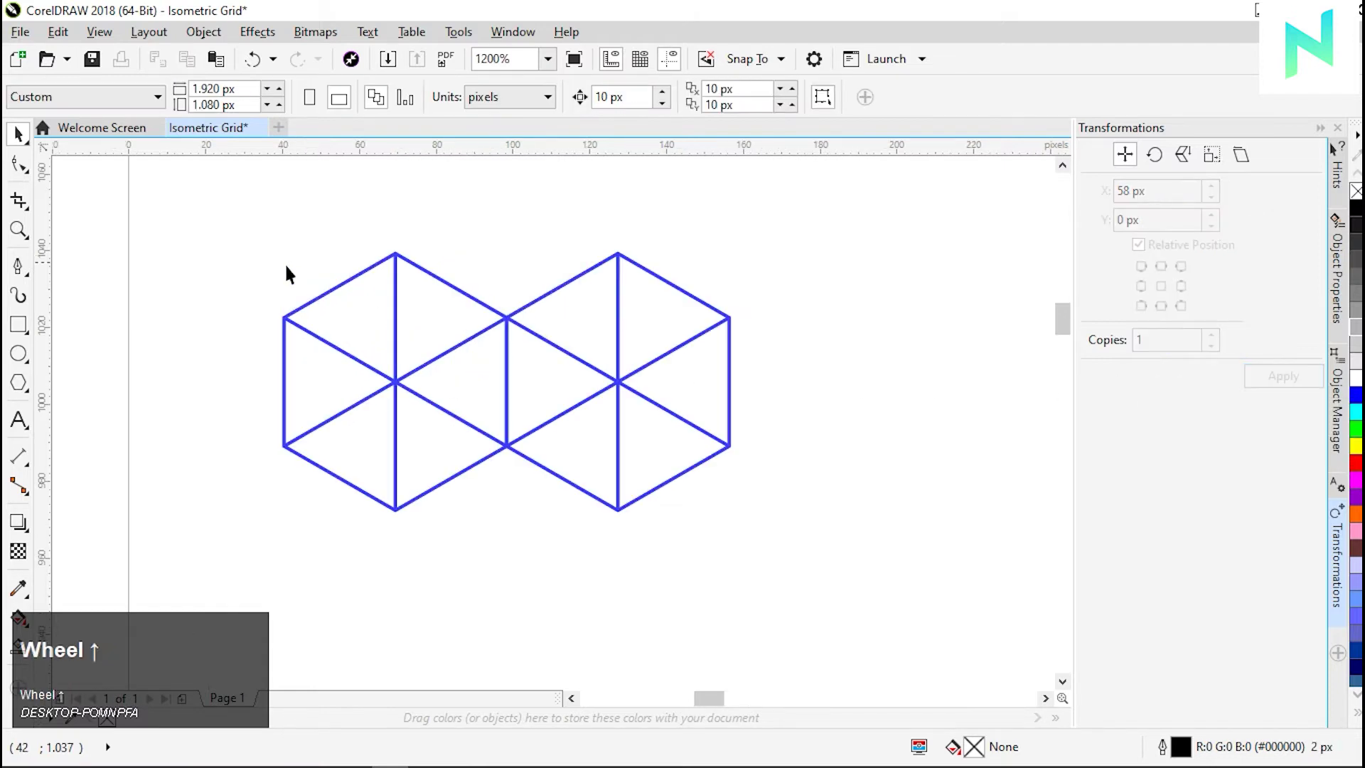
pyautogui.click(200, 222)
pyautogui.scroll(4, 389, 299)
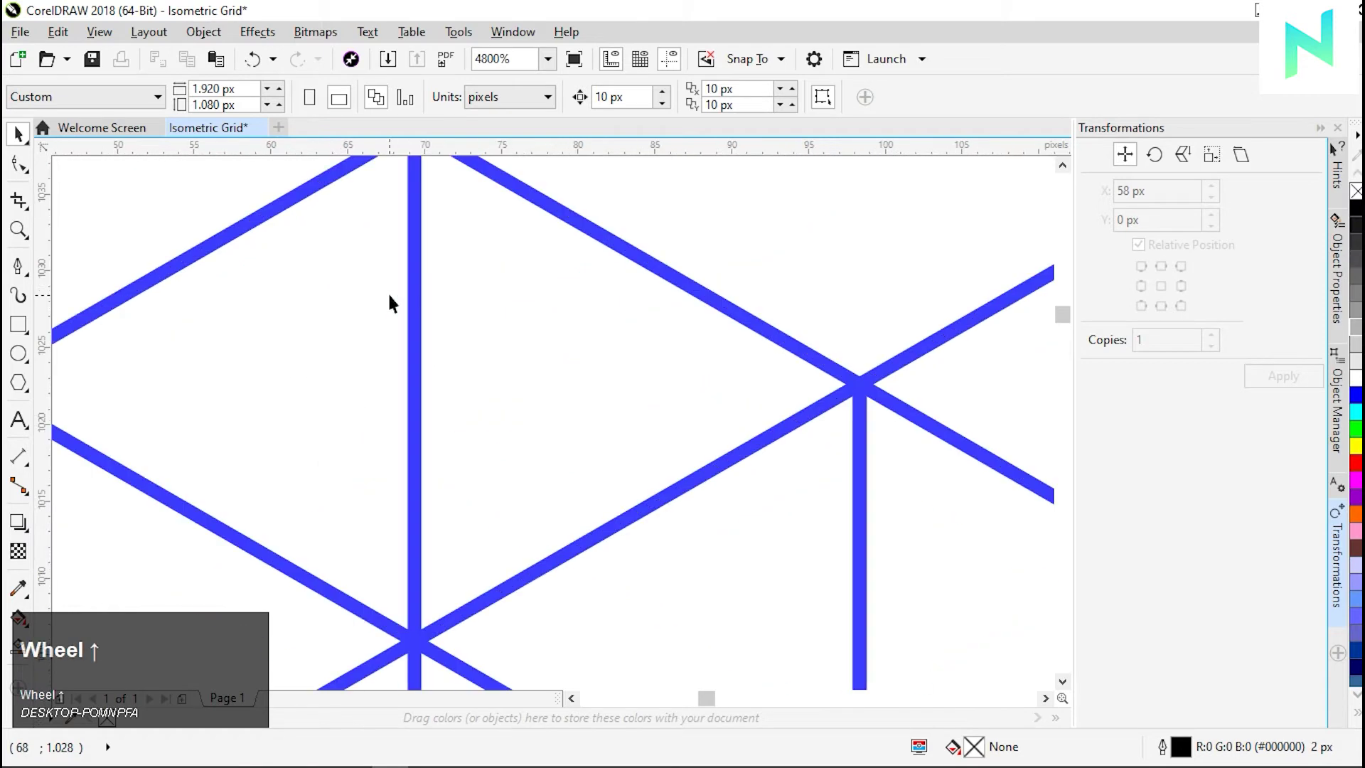
pyautogui.scroll(-5, 389, 304)
# - Select both hexagons and copy them once downward by half their height, with relative offsets X 0 px and Y -67/2 px
pyautogui.moveTo(297, 243); pyautogui.dragTo(608, 453)
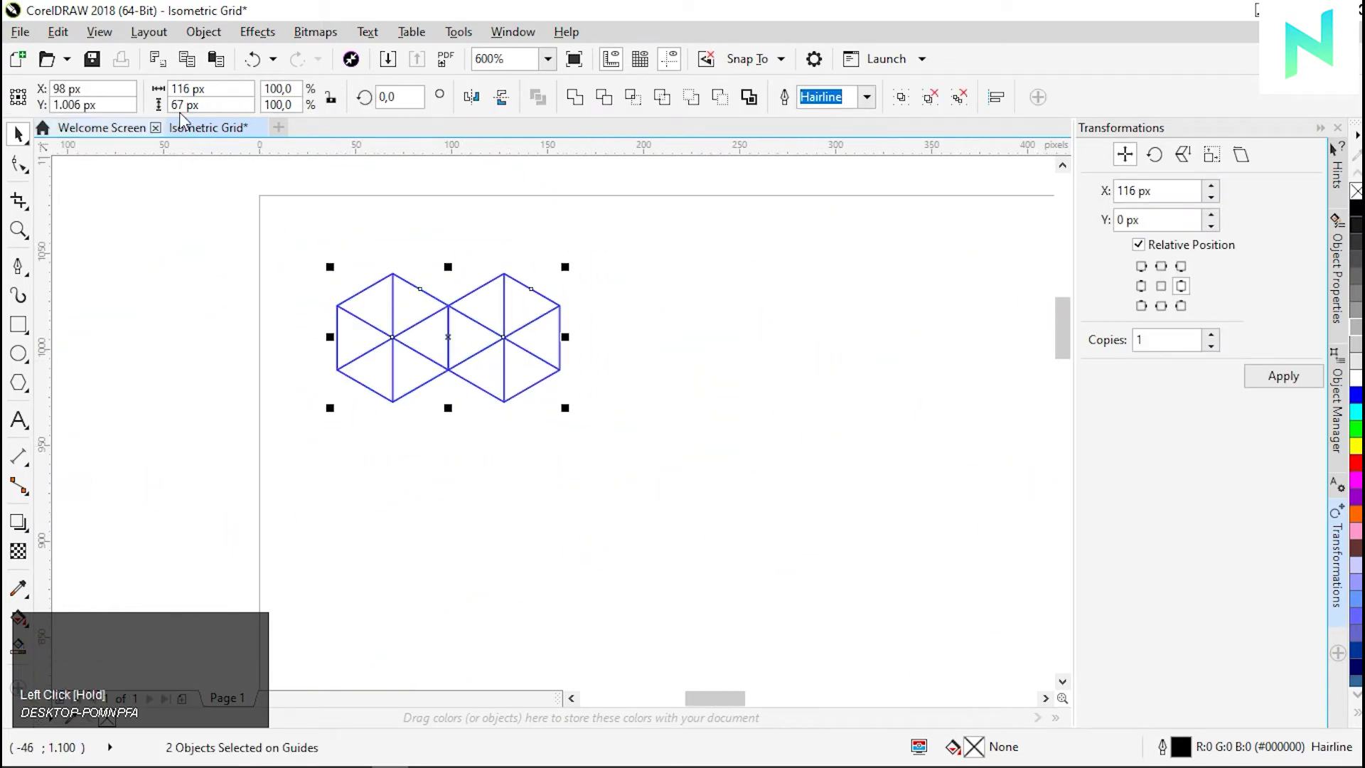
pyautogui.moveTo(207, 106); pyautogui.dragTo(150, 116)
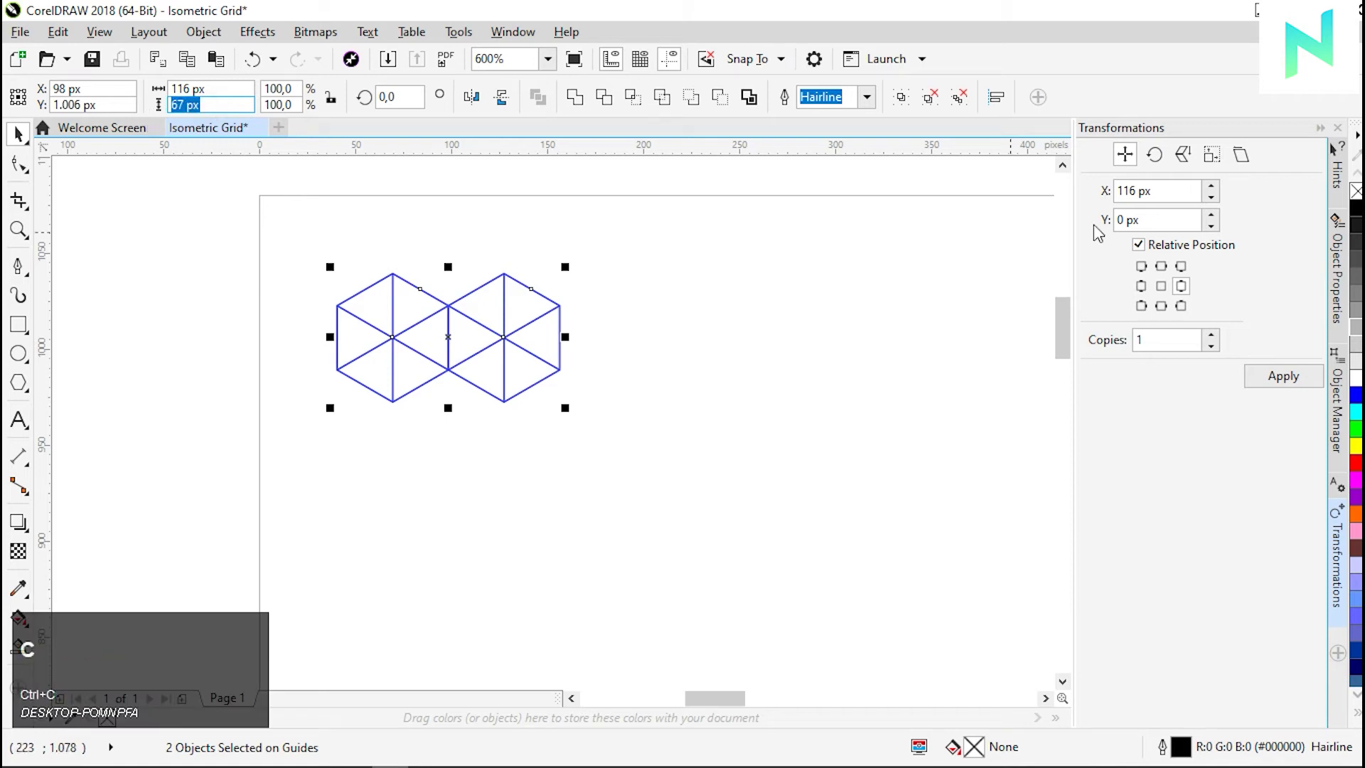
pyautogui.moveTo(1174, 190); pyautogui.dragTo(1080, 186)
pyautogui.write('0')
pyautogui.moveTo(1170, 220); pyautogui.dragTo(1083, 226)
pyautogui.hotkey('ctrl', 'v')
pyautogui.click(1167, 306)
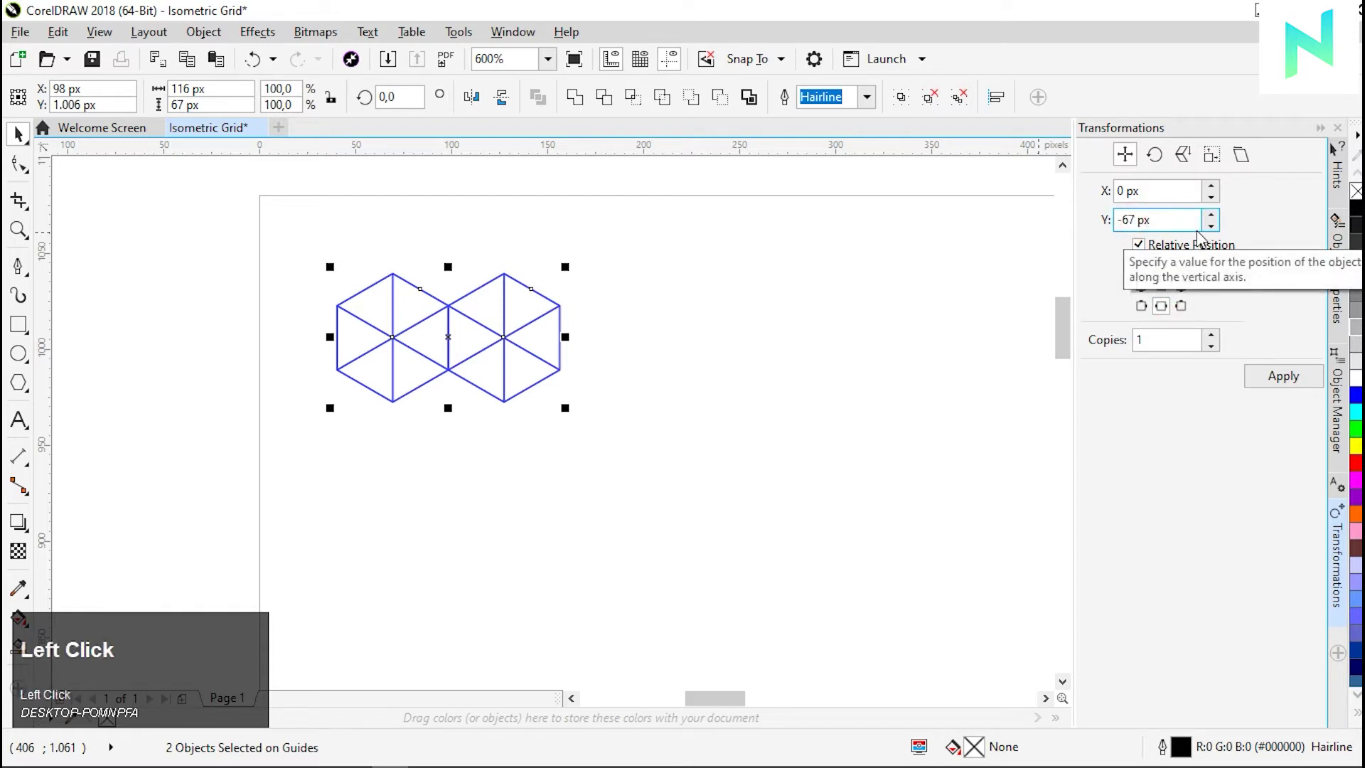
pyautogui.write('/')
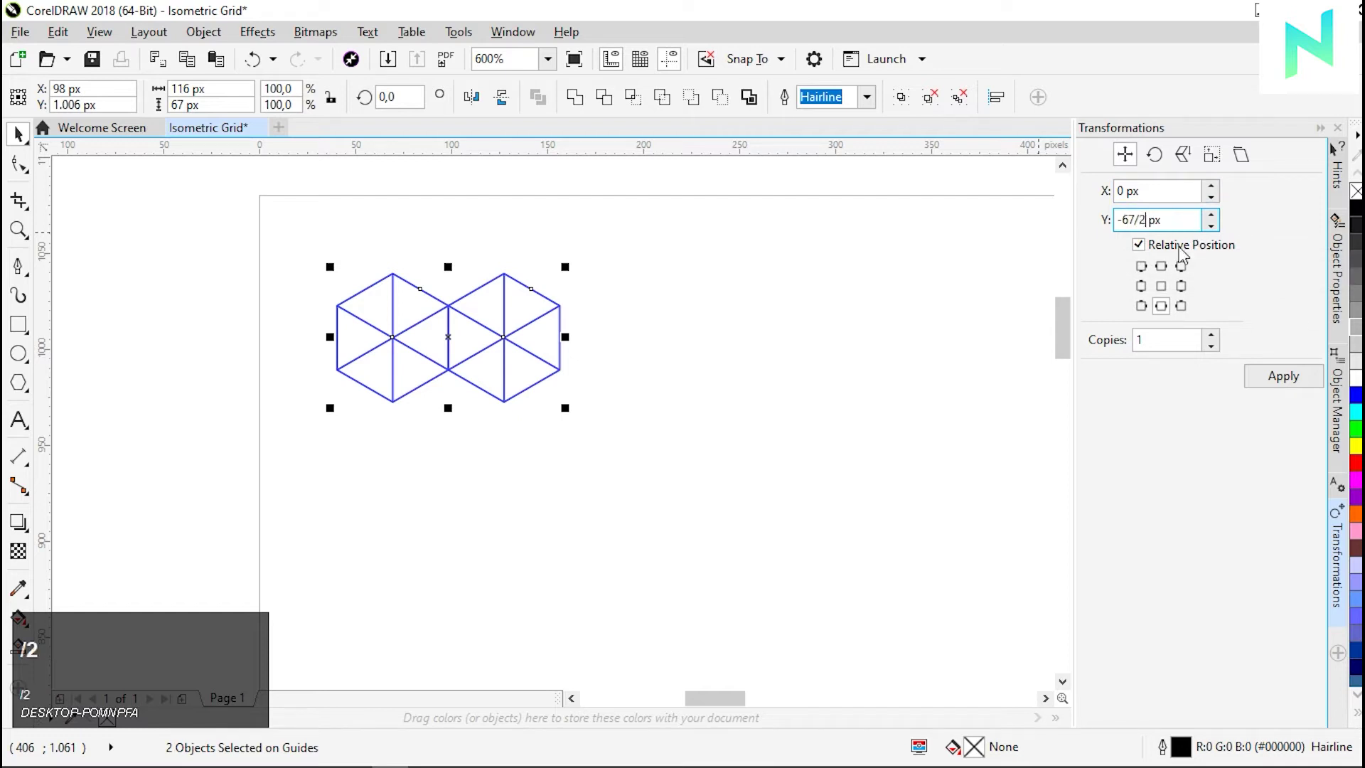
pyautogui.write('2')
pyautogui.click(1262, 383)
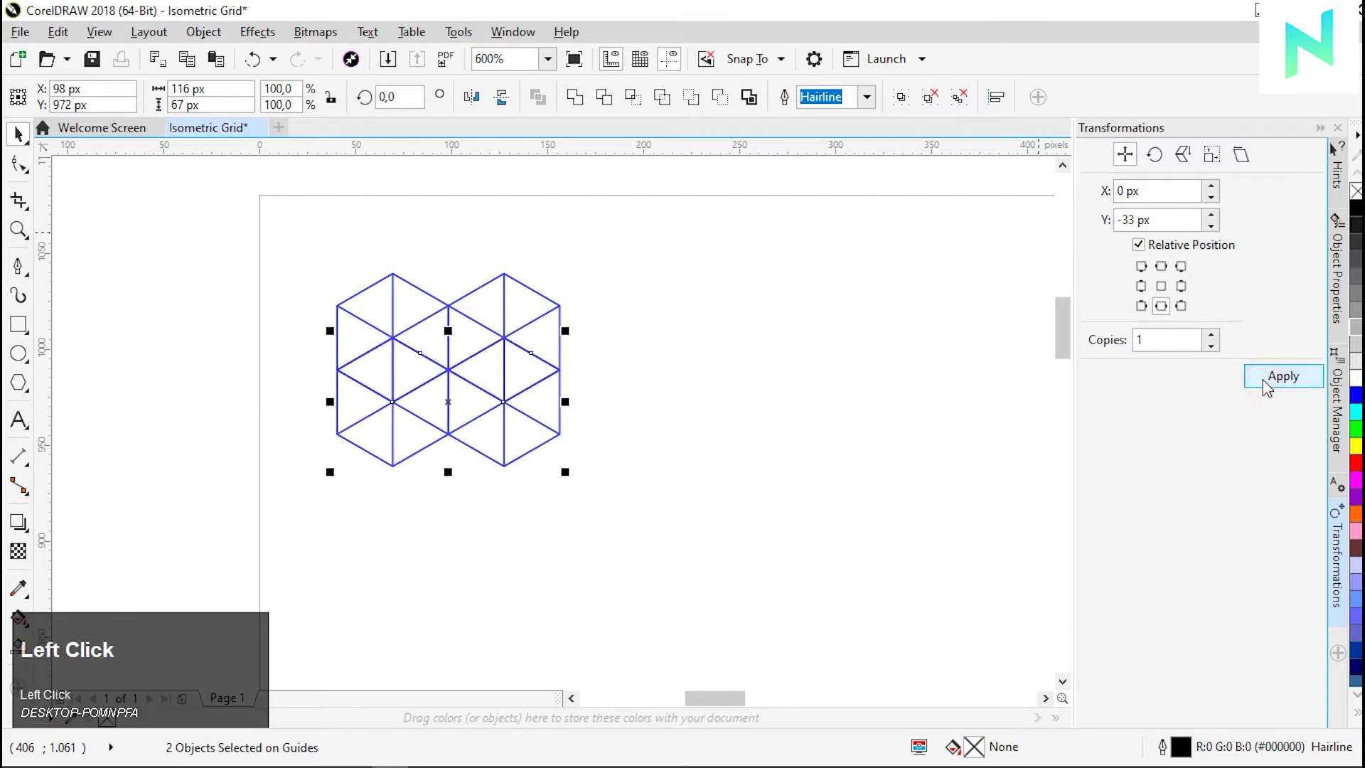
# - Repeat the downward offset with 10 copies, applied four times, so the hexagon column extends past the page's lower edge
pyautogui.click(1166, 340)
pyautogui.write('10')
pyautogui.scroll(-6, 1039, 365)
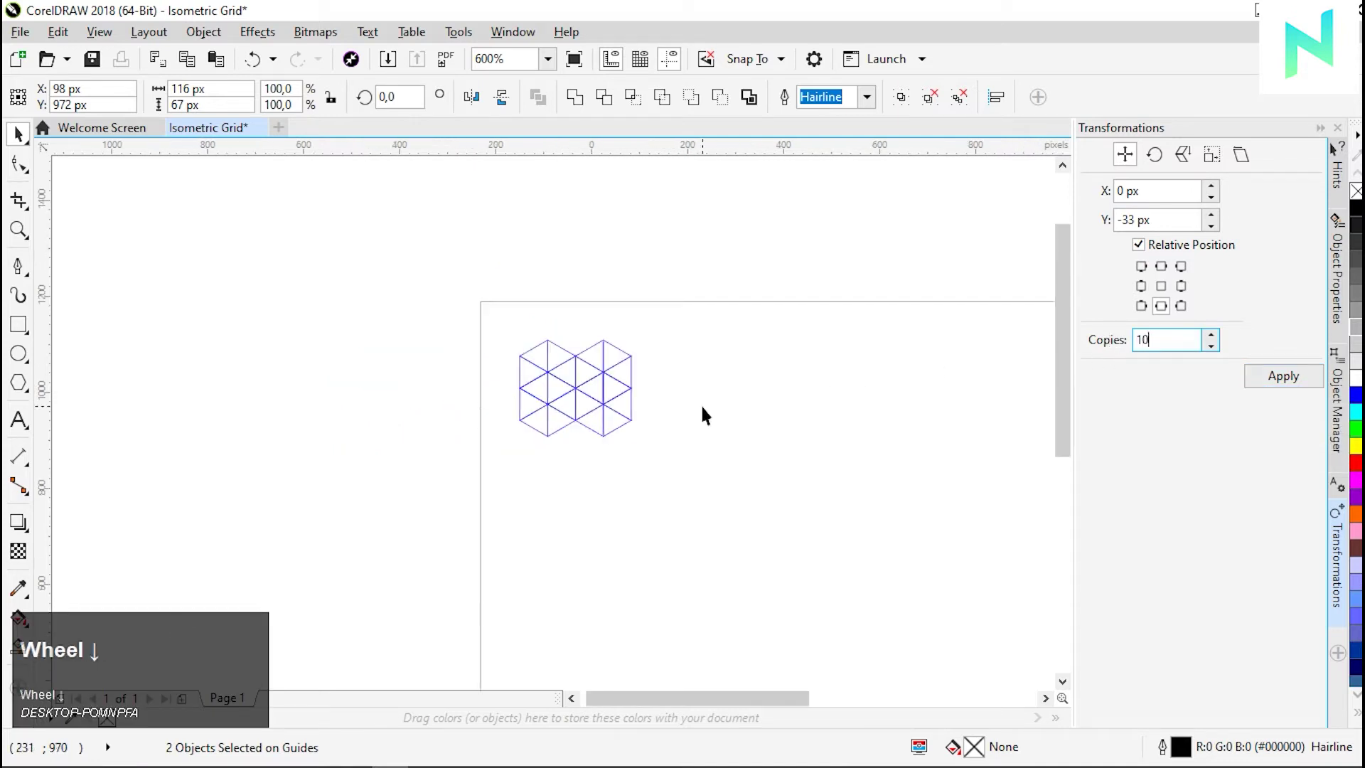
pyautogui.scroll(3, 830, 525)
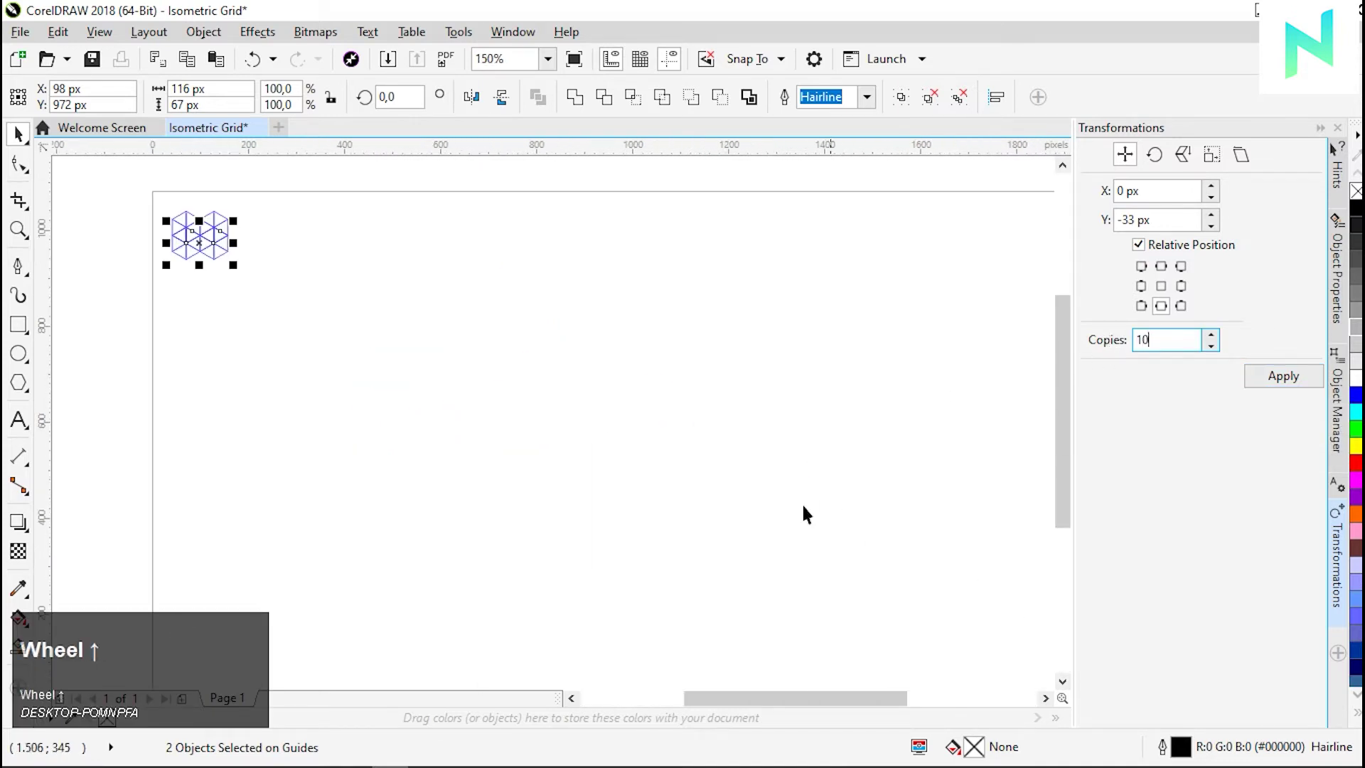
pyautogui.click(1264, 380)
pyautogui.click(1263, 380)
pyautogui.click(1264, 380)
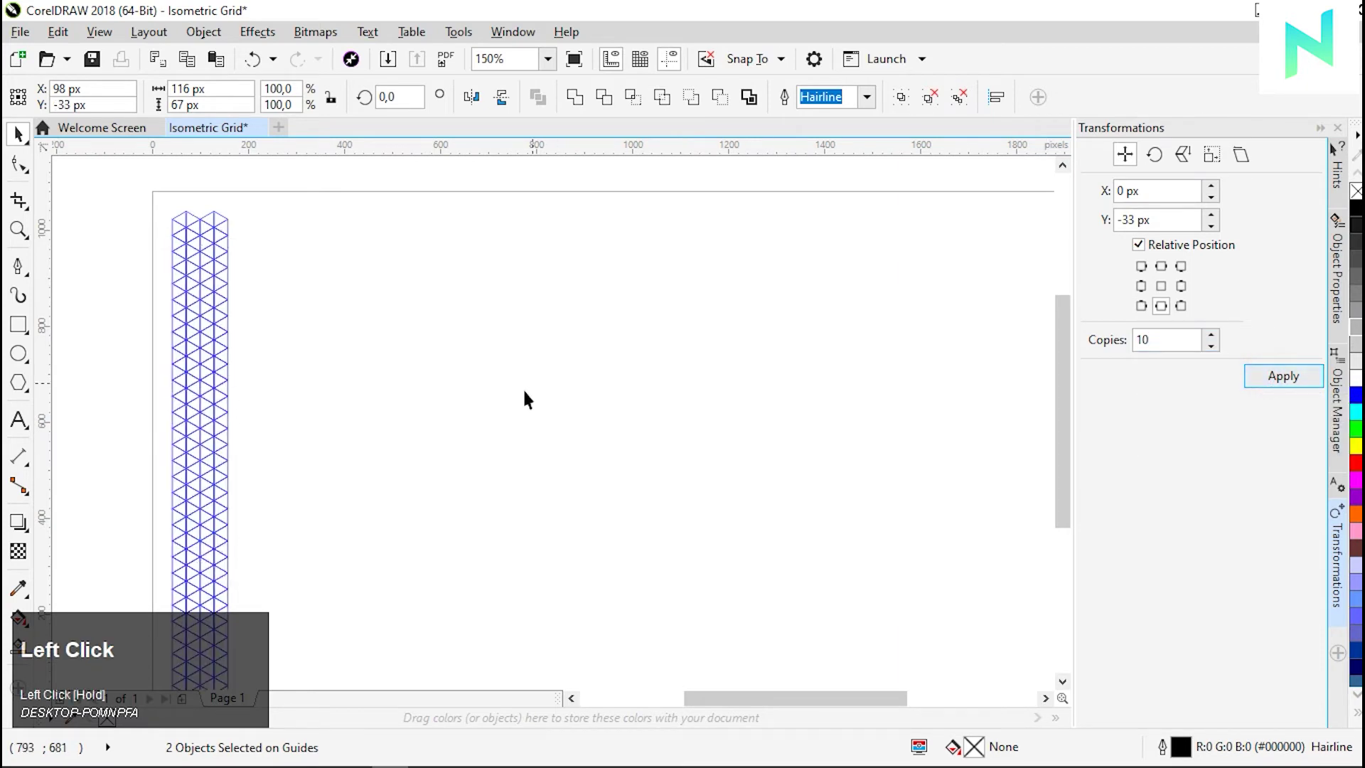
pyautogui.scroll(-3, 526, 398)
pyautogui.scroll(2, 521, 451)
pyautogui.scroll(-1, 521, 448)
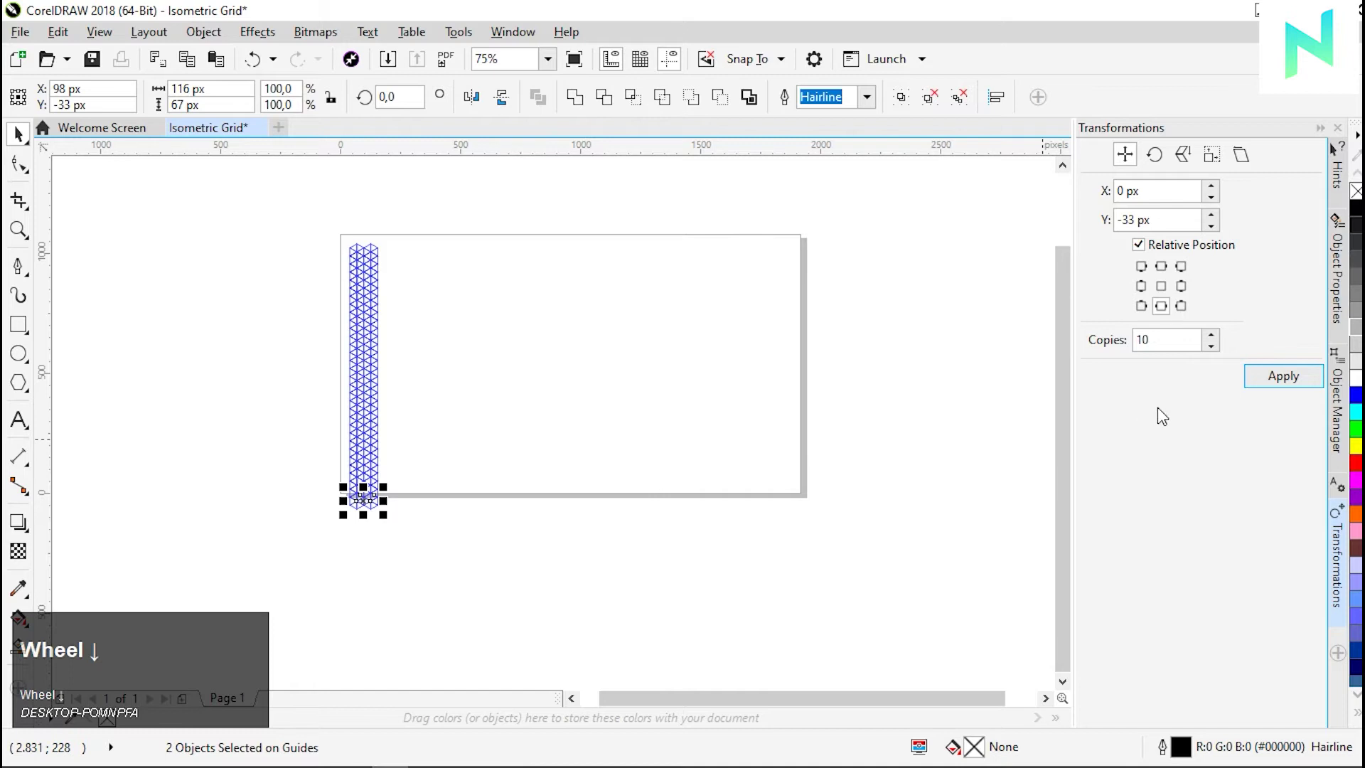
pyautogui.click(1280, 387)
# - Select the entire hexagon column and move it up to about Y 516 px so it overhangs both page edges
pyautogui.moveTo(268, 204); pyautogui.dragTo(406, 612)
pyautogui.moveTo(357, 468); pyautogui.dragTo(364, 419)
pyautogui.click(1267, 377)
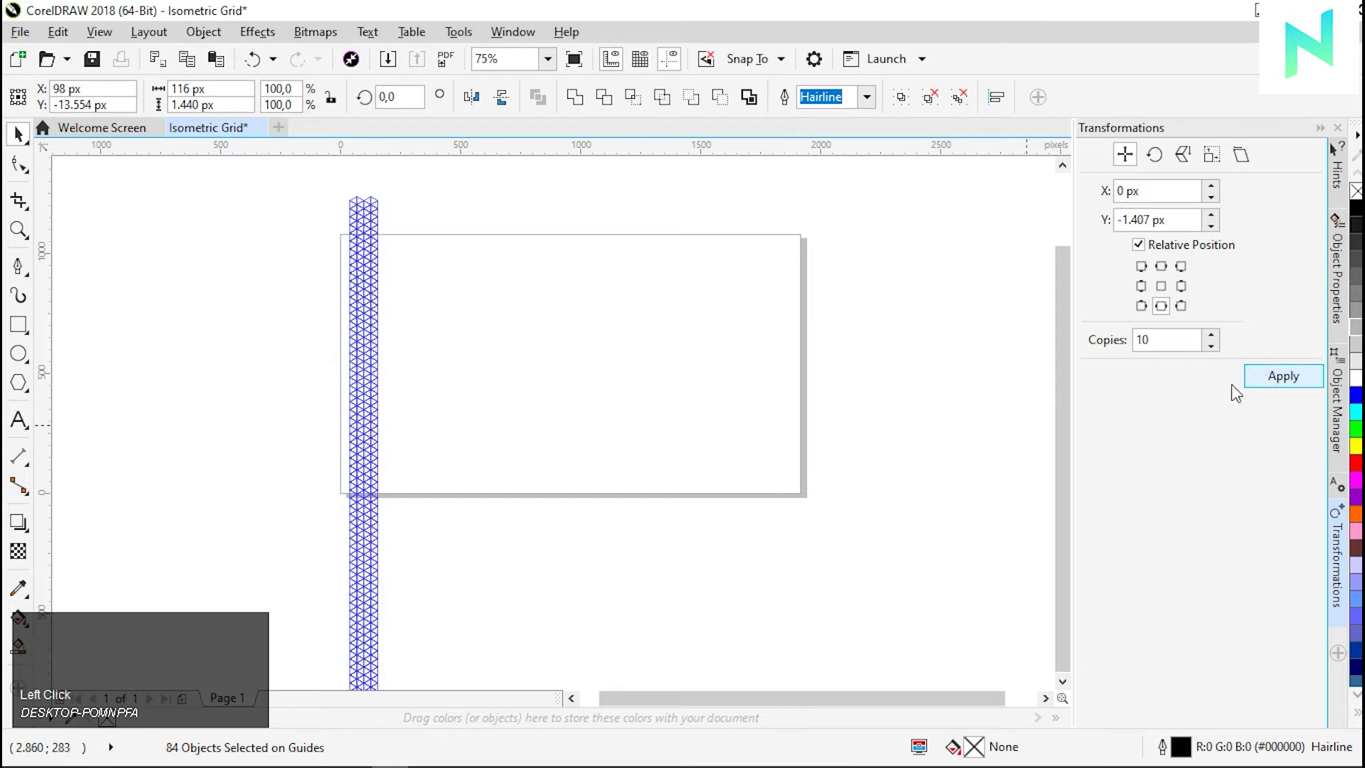
pyautogui.scroll(-2, 506, 422)
pyautogui.scroll(2, 503, 431)
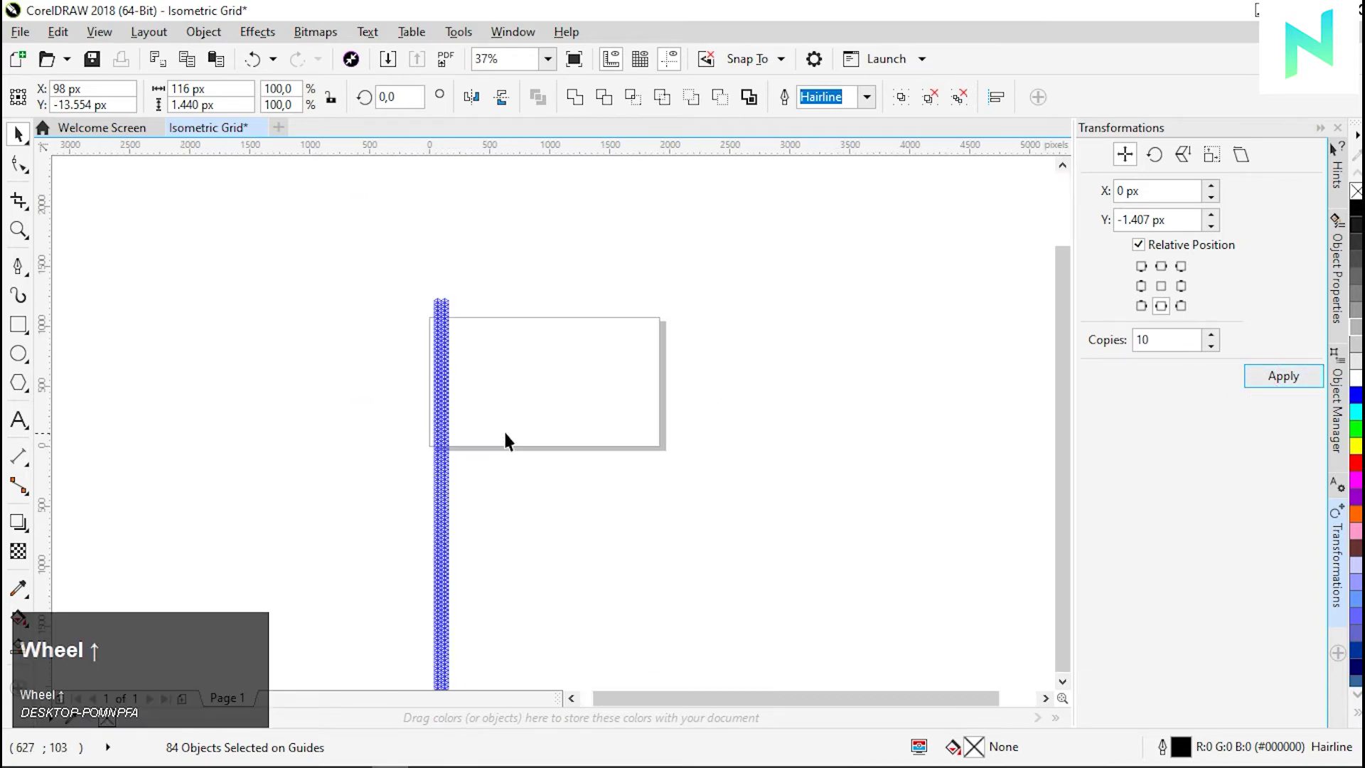
pyautogui.hotkey('ctrl', 'z')
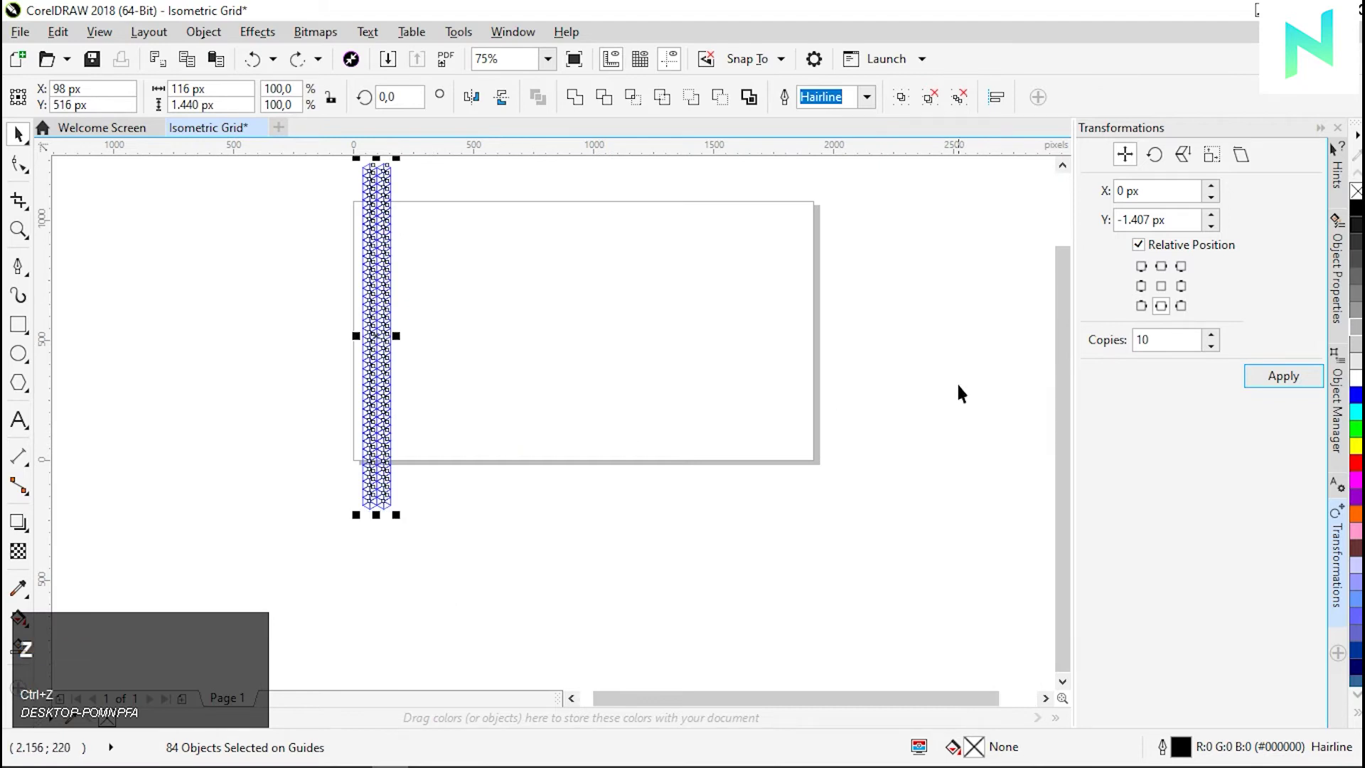
# - Reselect the whole hexagon column and copy it rightward with relative offsets X 116 px and Y 0 px, applying 10 copies twice
pyautogui.scroll(-1, 332, 288)
pyautogui.scroll(1, 336, 256)
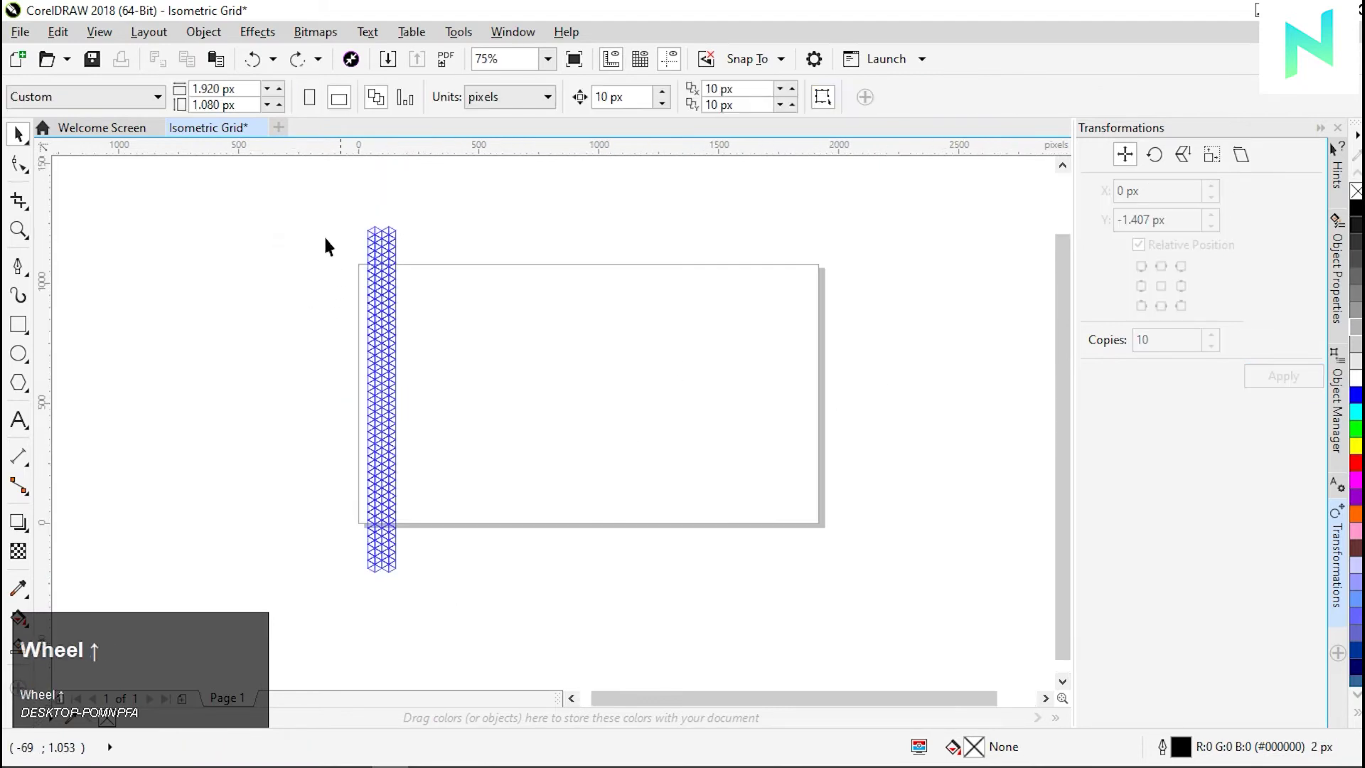
pyautogui.moveTo(307, 205); pyautogui.dragTo(495, 499)
pyautogui.moveTo(470, 600); pyautogui.dragTo(470, 601)
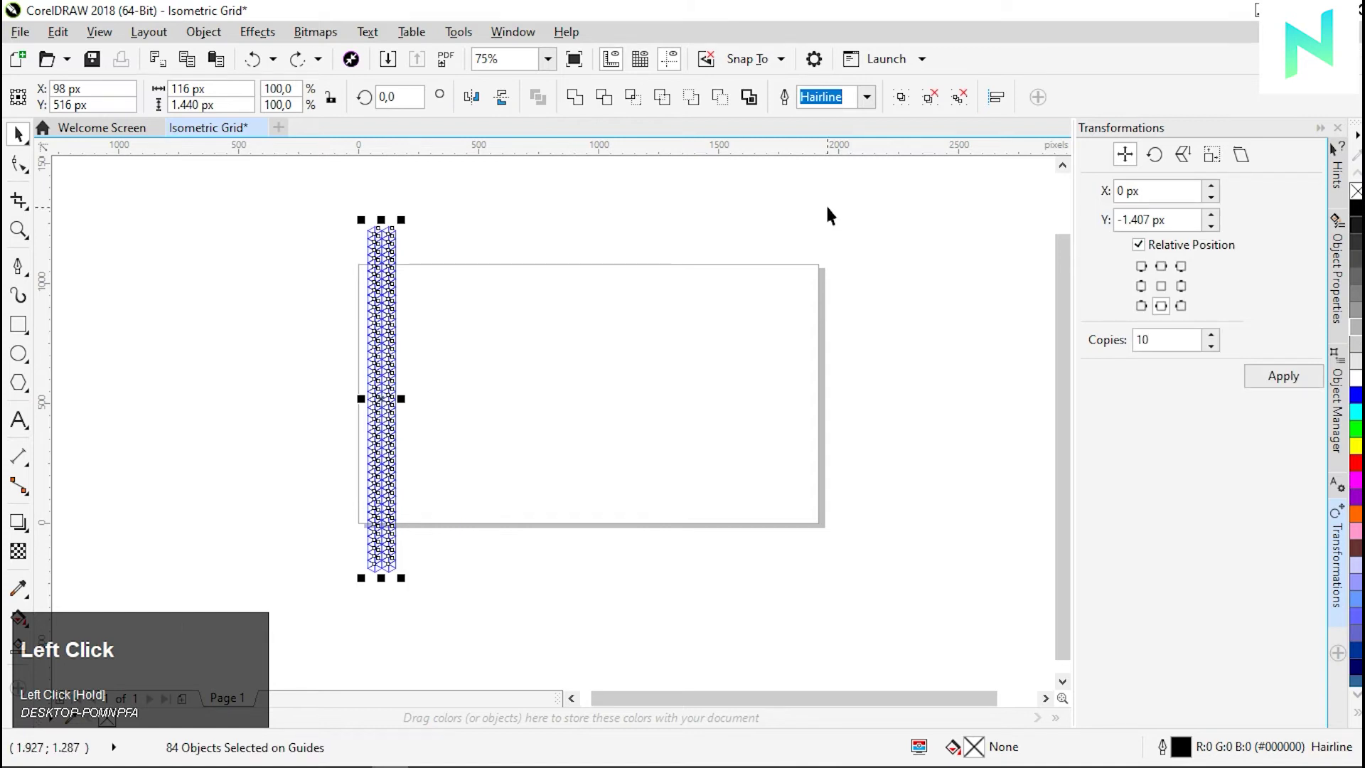
pyautogui.click(1174, 218)
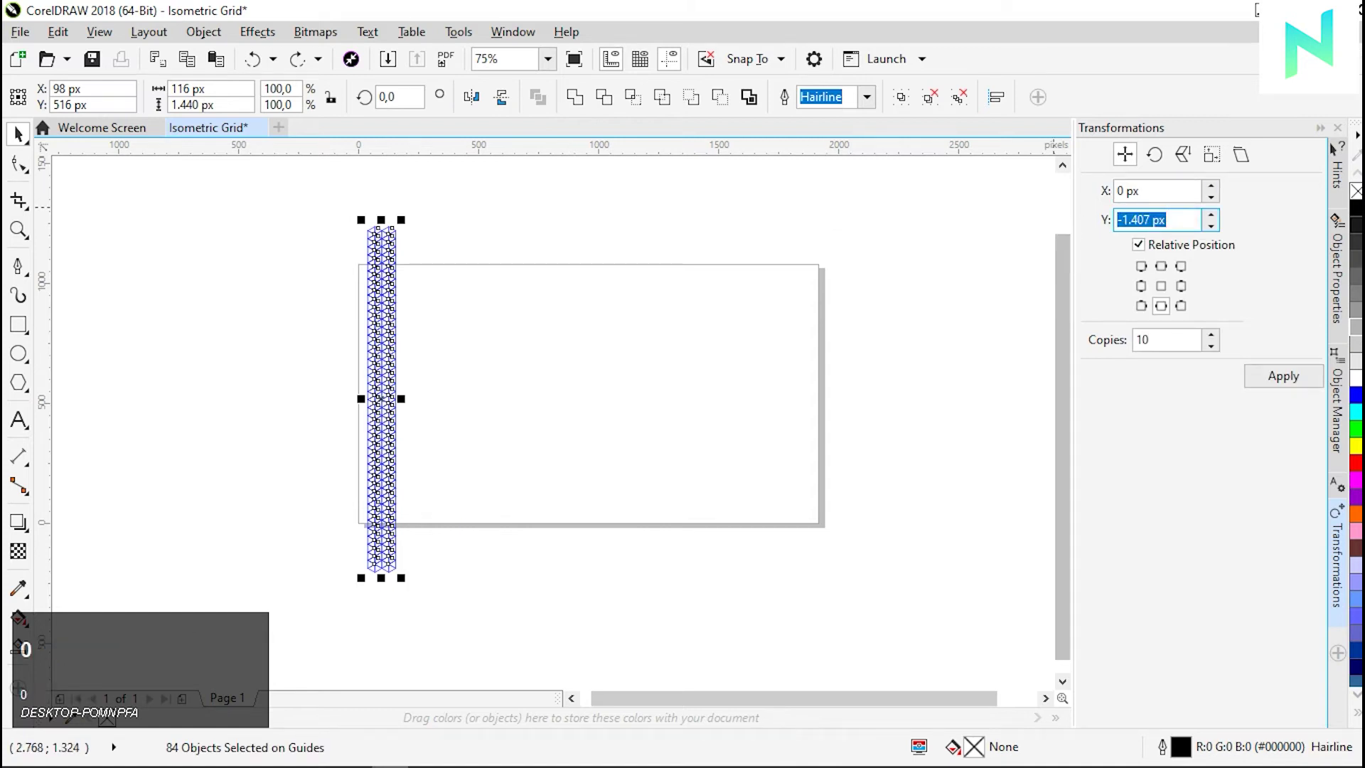
pyautogui.press('Tab')
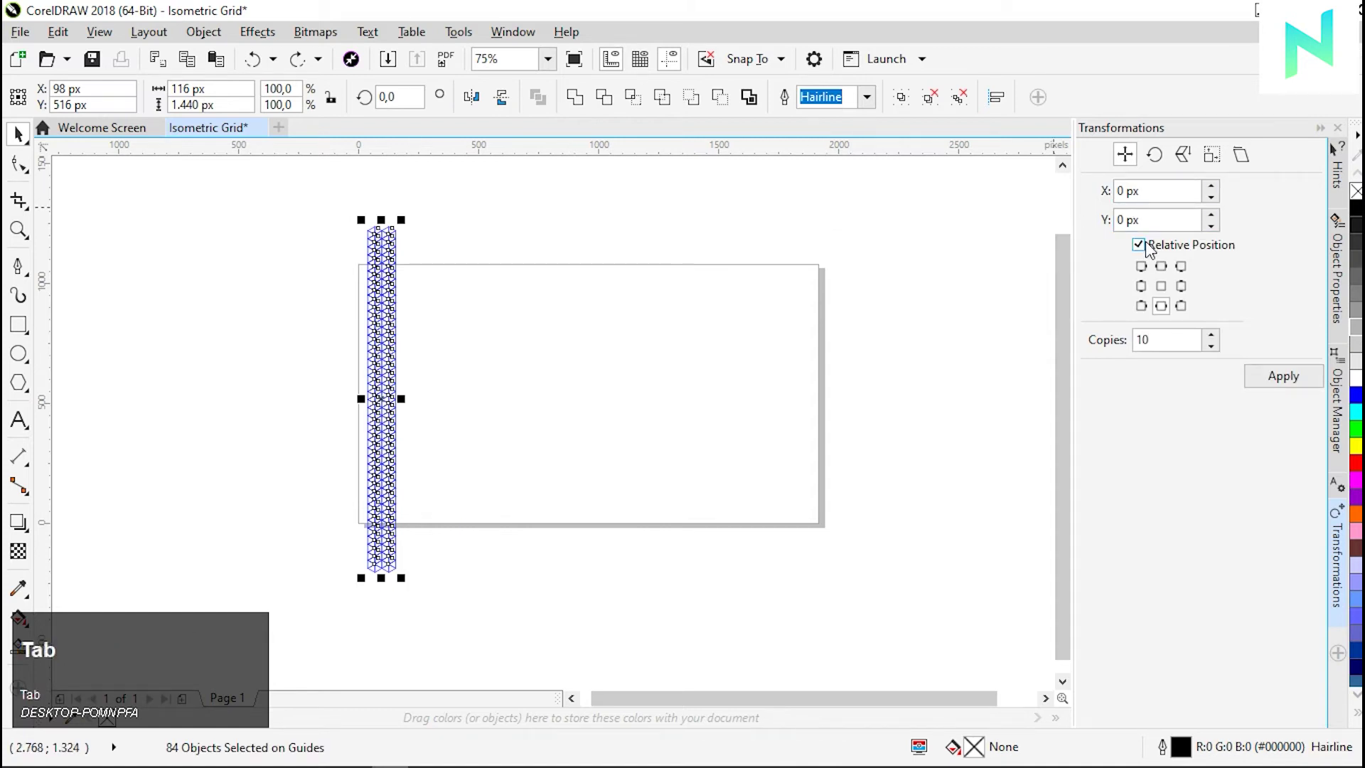
pyautogui.click(222, 83)
pyautogui.hotkey('ctrl', 'c')
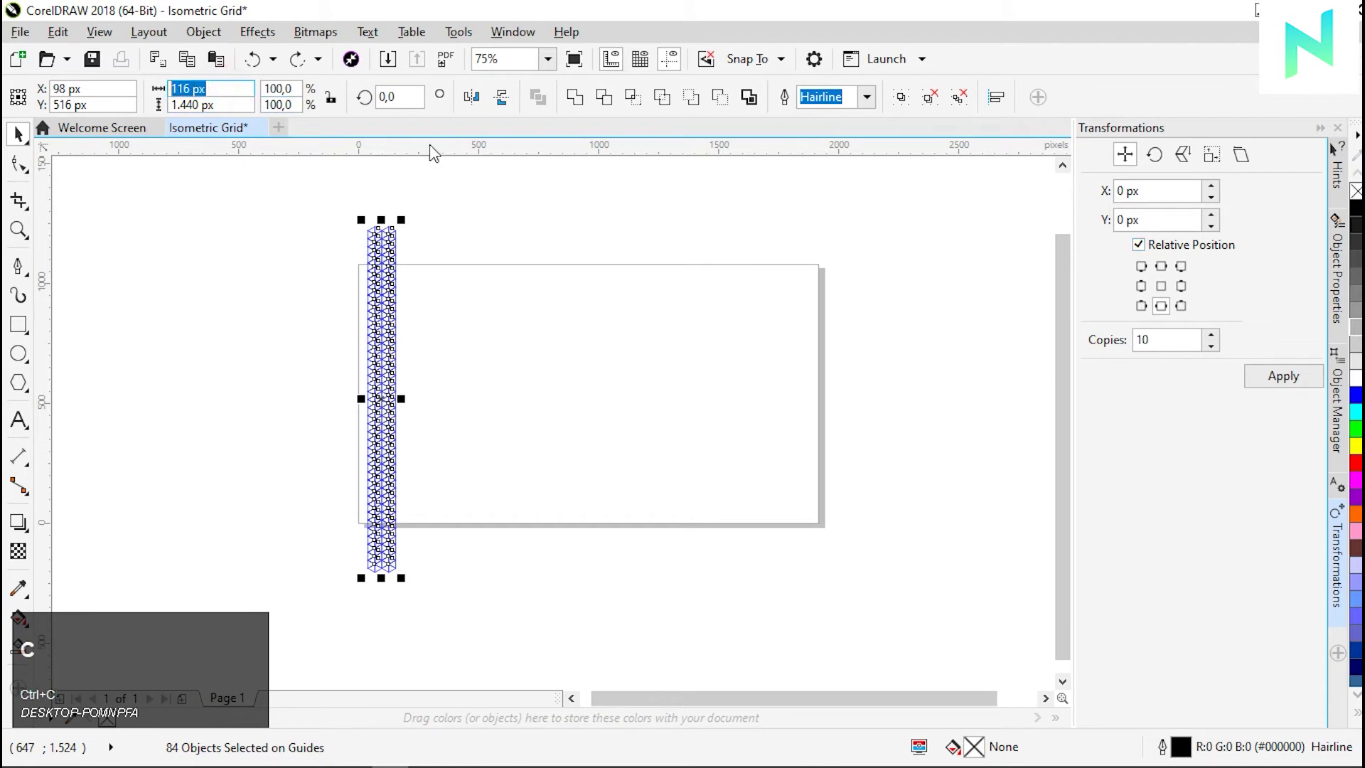
pyautogui.click(1152, 191)
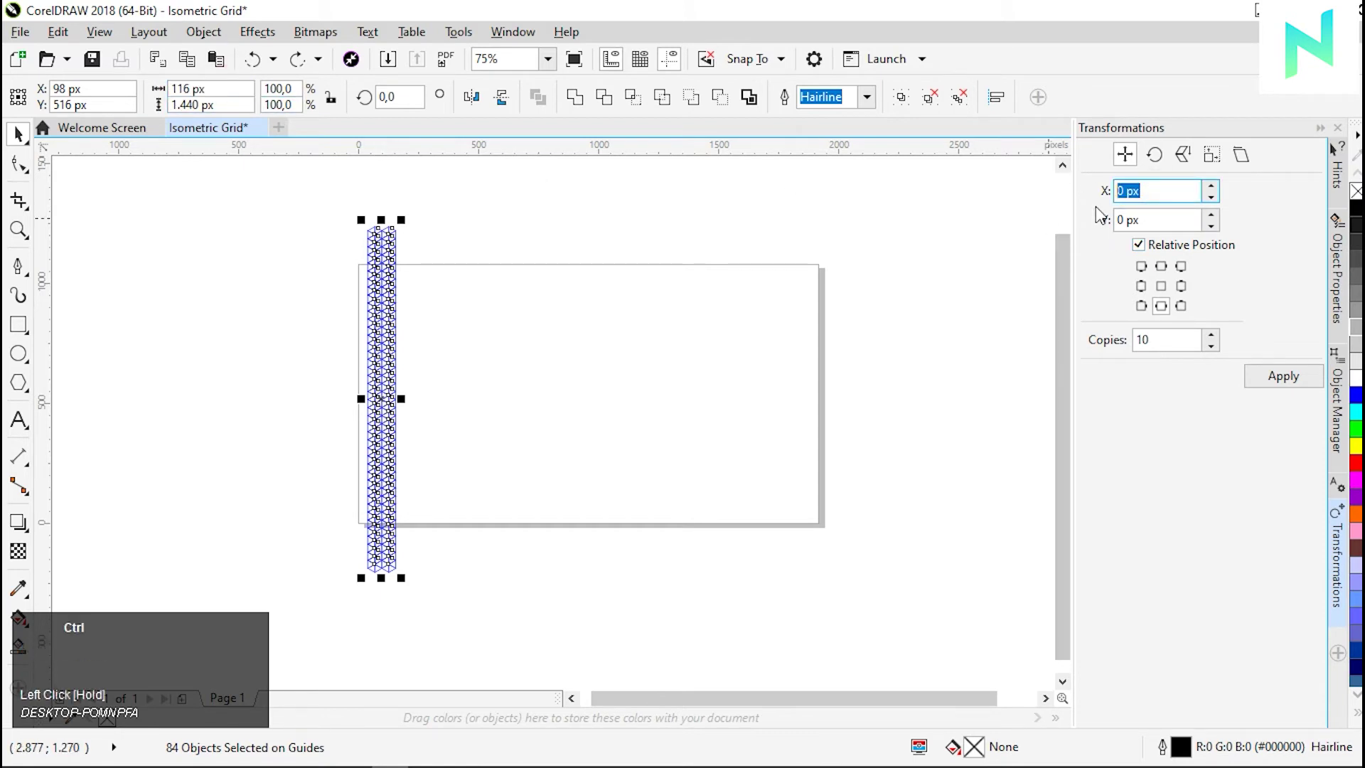
pyautogui.click(1102, 248)
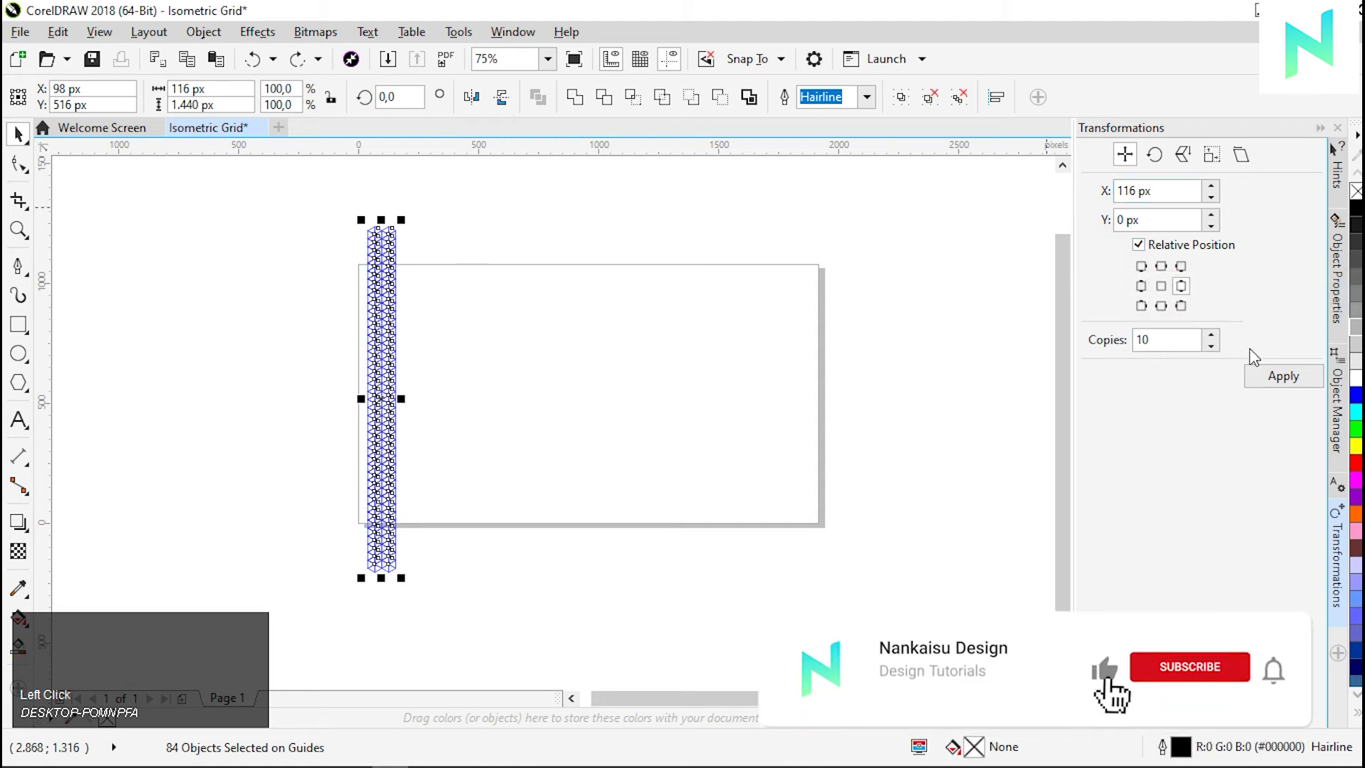
pyautogui.click(1265, 374)
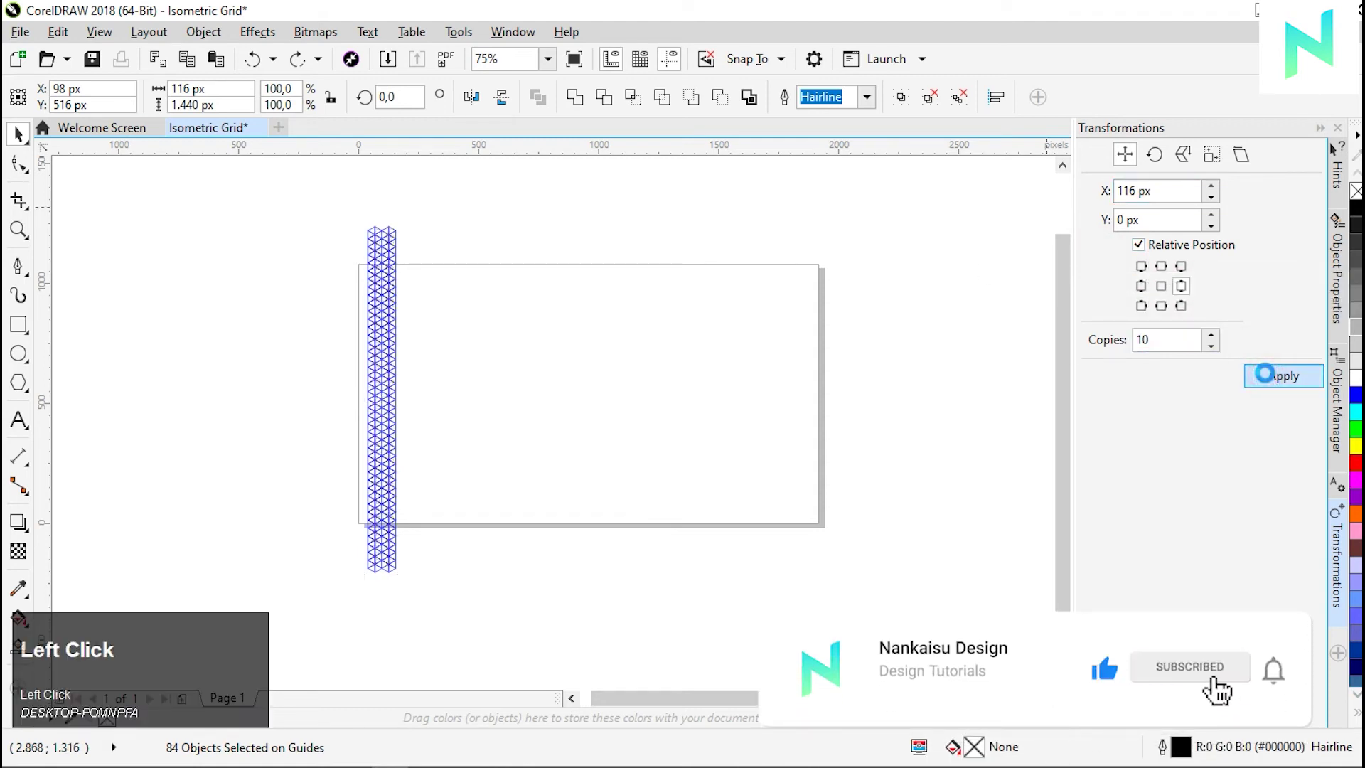
pyautogui.click(1266, 377)
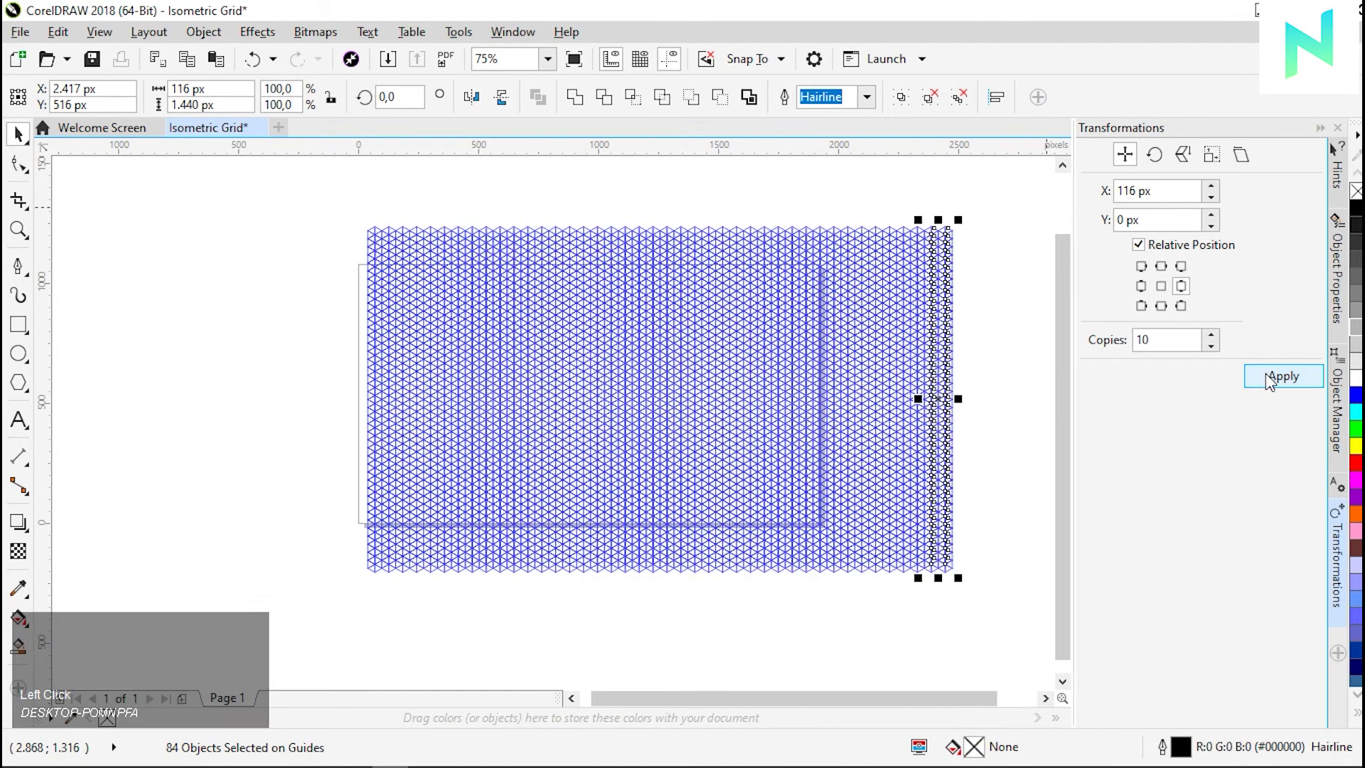
# - Select all the hexagons of the full isometric grid together
pyautogui.click(977, 405)
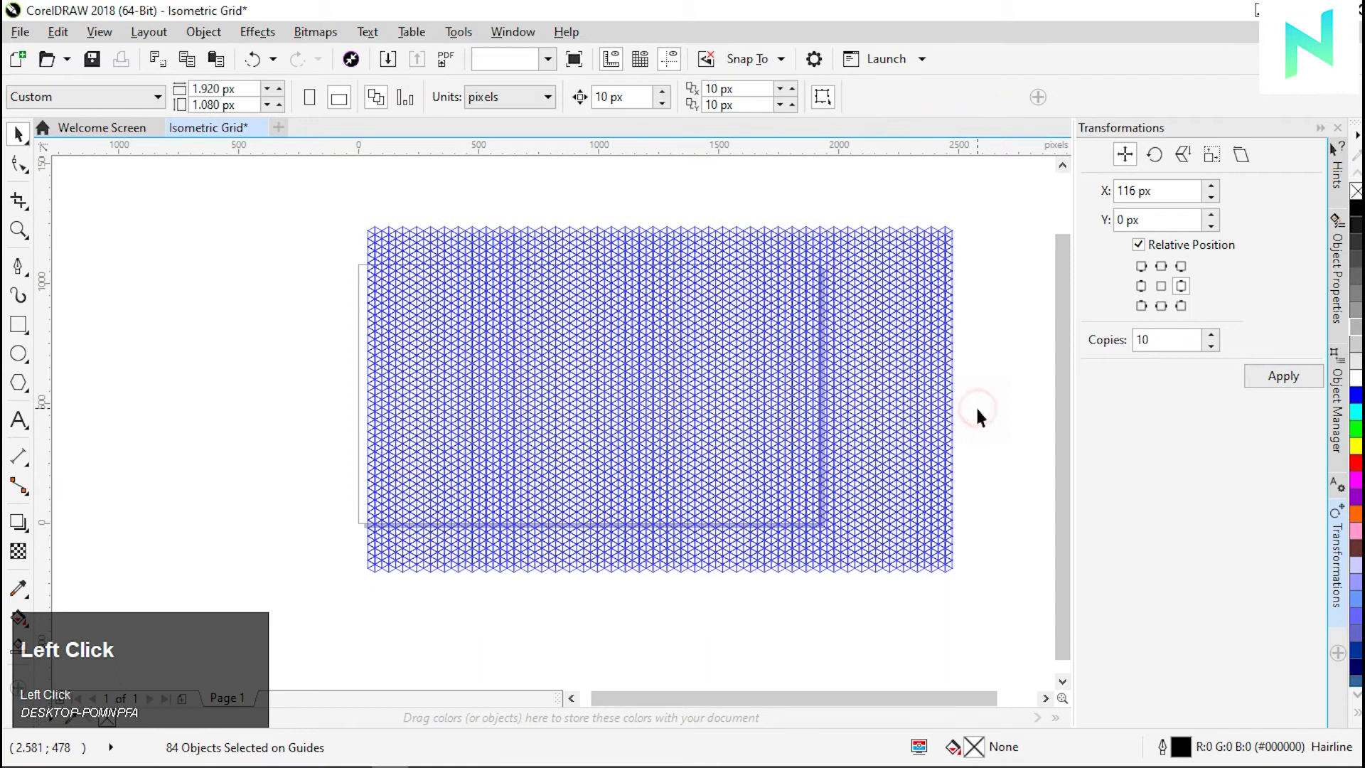
pyautogui.moveTo(301, 202); pyautogui.dragTo(765, 366)
pyautogui.moveTo(1012, 631); pyautogui.dragTo(1009, 627)
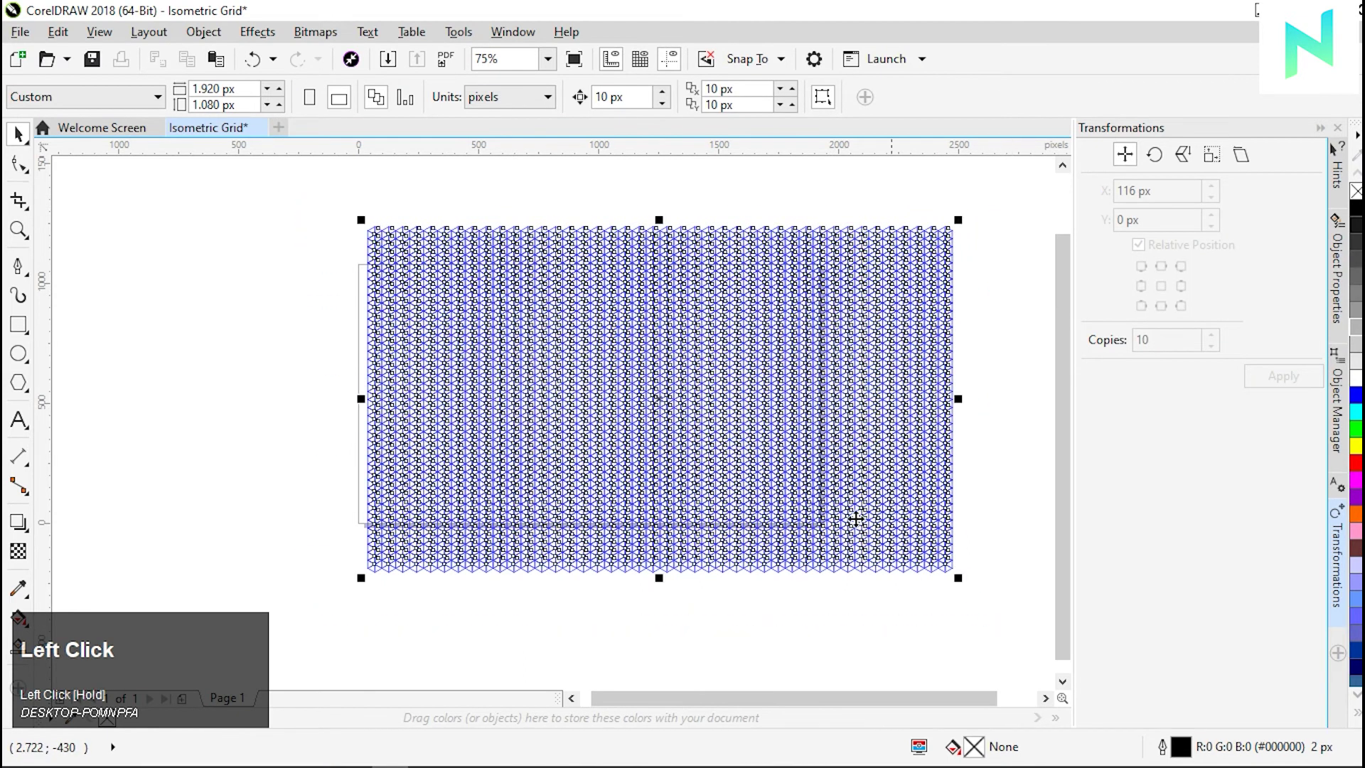
# - Group all the selected hexagons and centre the group on the page at X 960 px, Y 540 px
pyautogui.rightClick(718, 379)
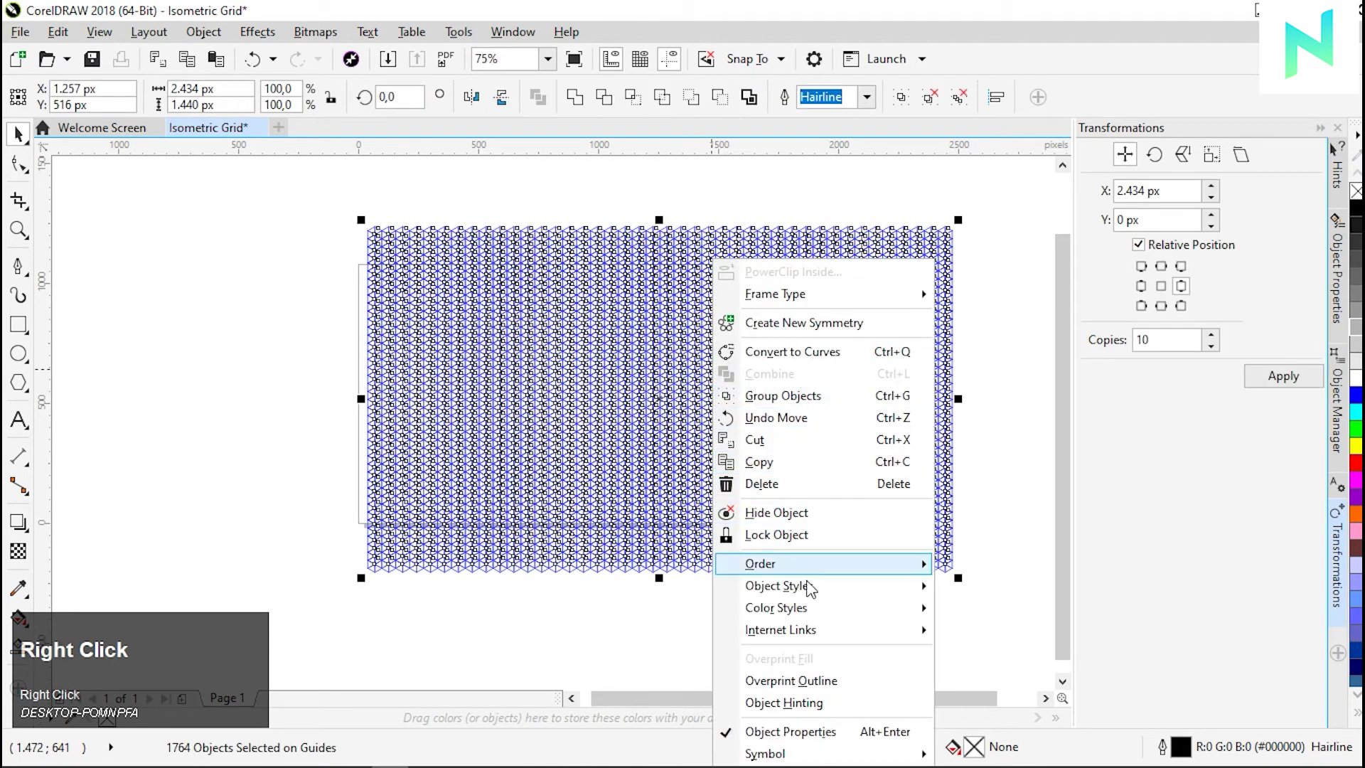
pyautogui.click(833, 394)
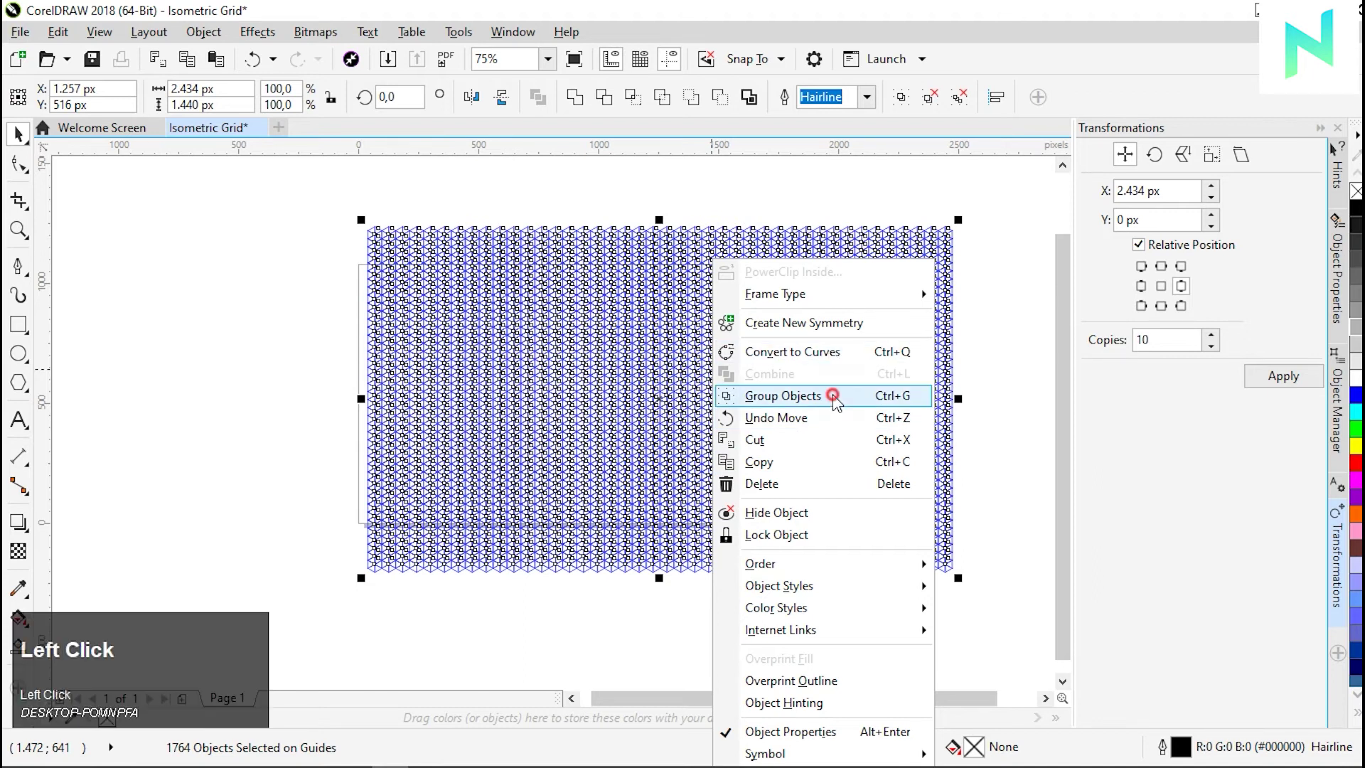
pyautogui.click(1014, 384)
pyautogui.moveTo(855, 390); pyautogui.dragTo(787, 383)
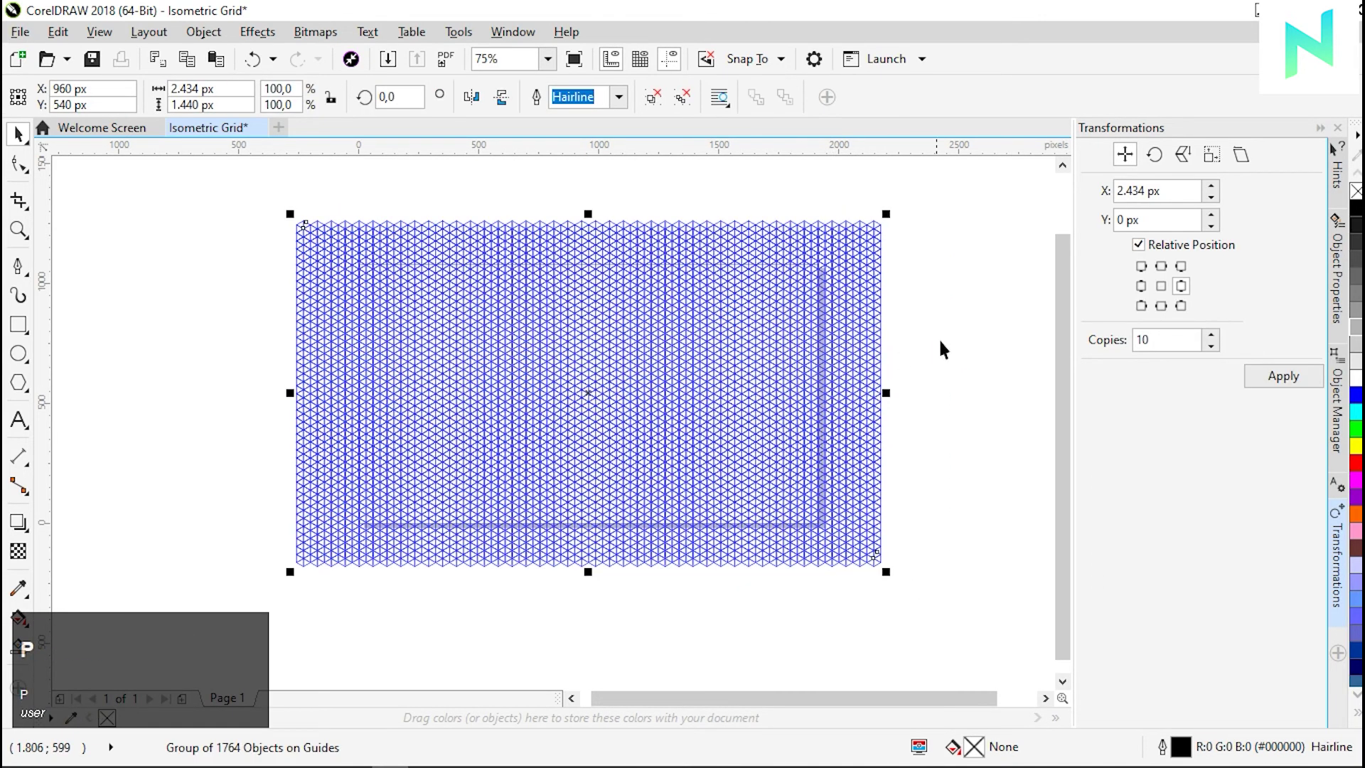
pyautogui.click(938, 338)
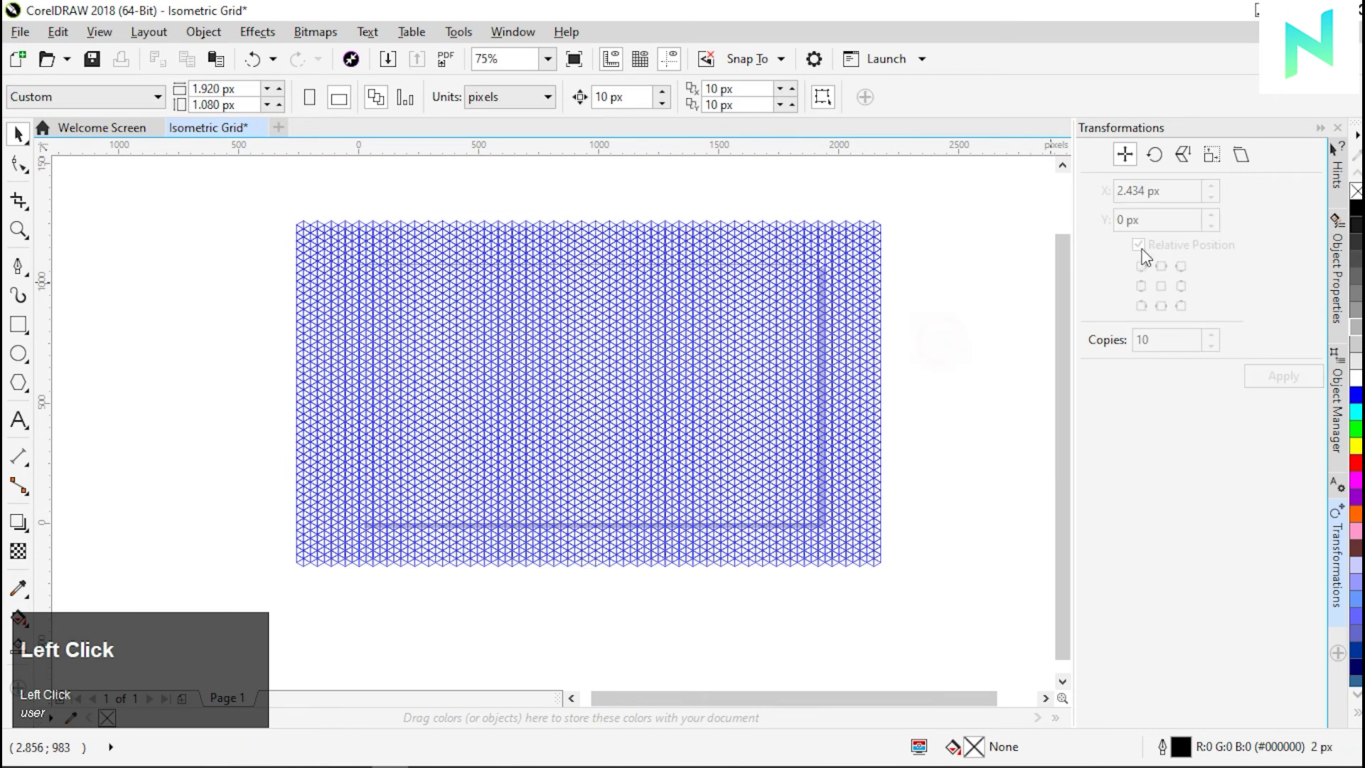
# - Lock the Guides layer holding the isometric grid and make Layer 1 the active layer
pyautogui.click(1332, 406)
pyautogui.moveTo(1166, 226)
pyautogui.mouseDown()
pyautogui.moveTo(1141, 219)
pyautogui.moveTo(1157, 213)
pyautogui.mouseUp()
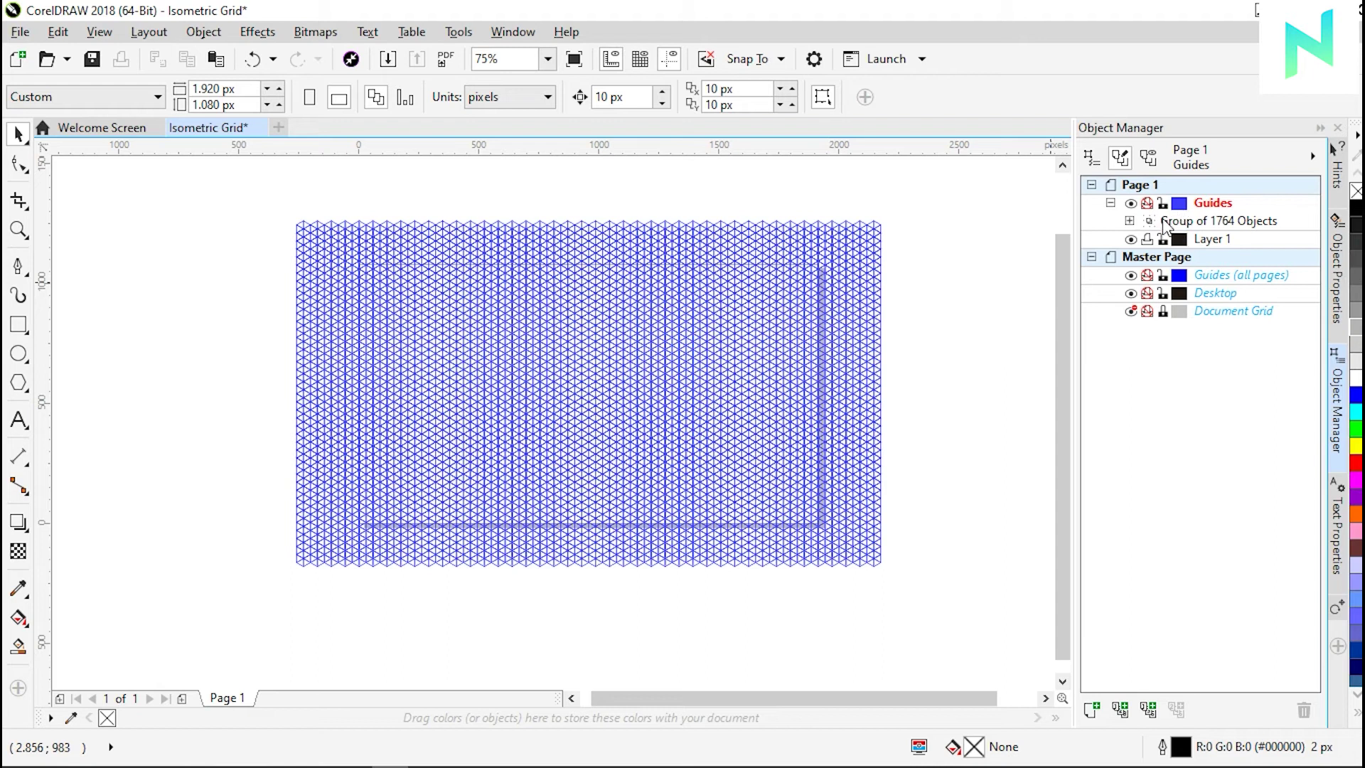
pyautogui.click(1162, 204)
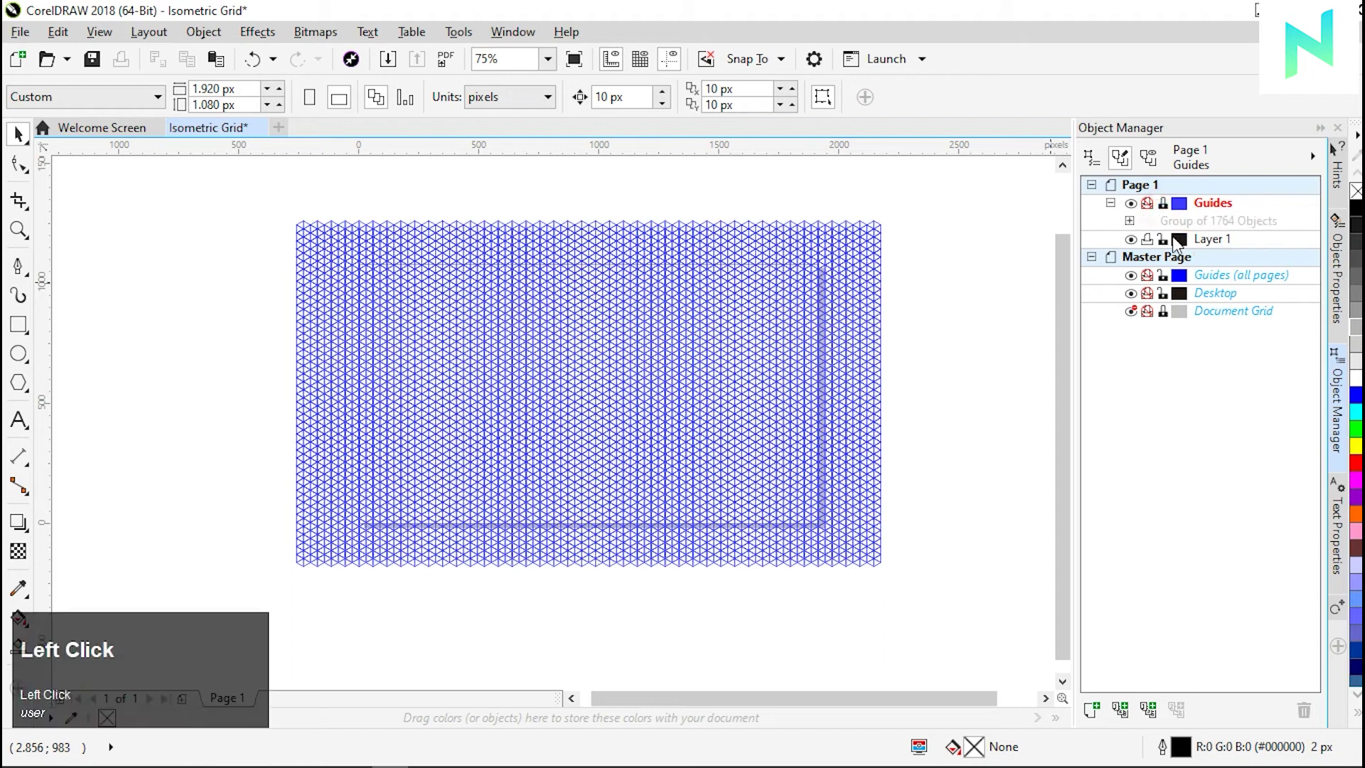
pyautogui.click(1204, 241)
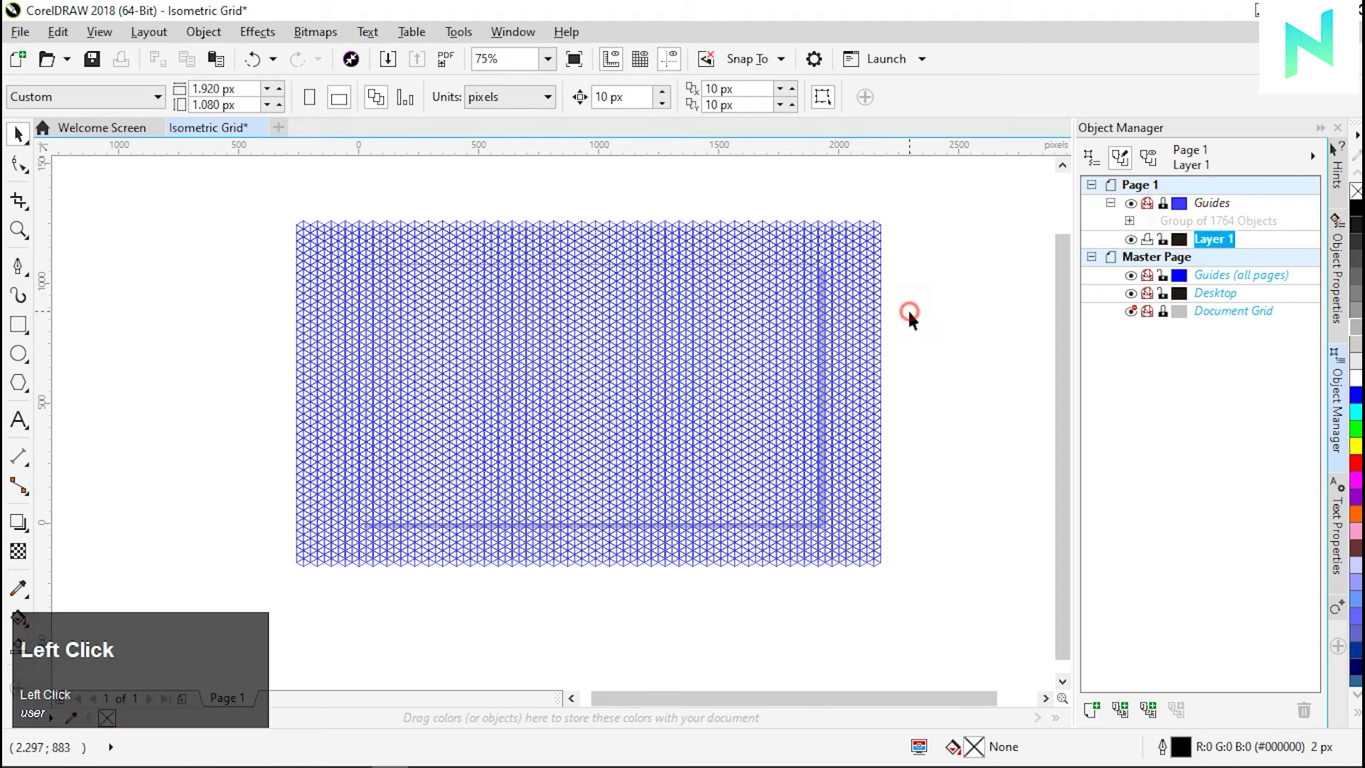
# - Set the Pen tool's 2 px outline to round corners, round line caps and scaling with the object
pyautogui.scroll(4, 504, 440)
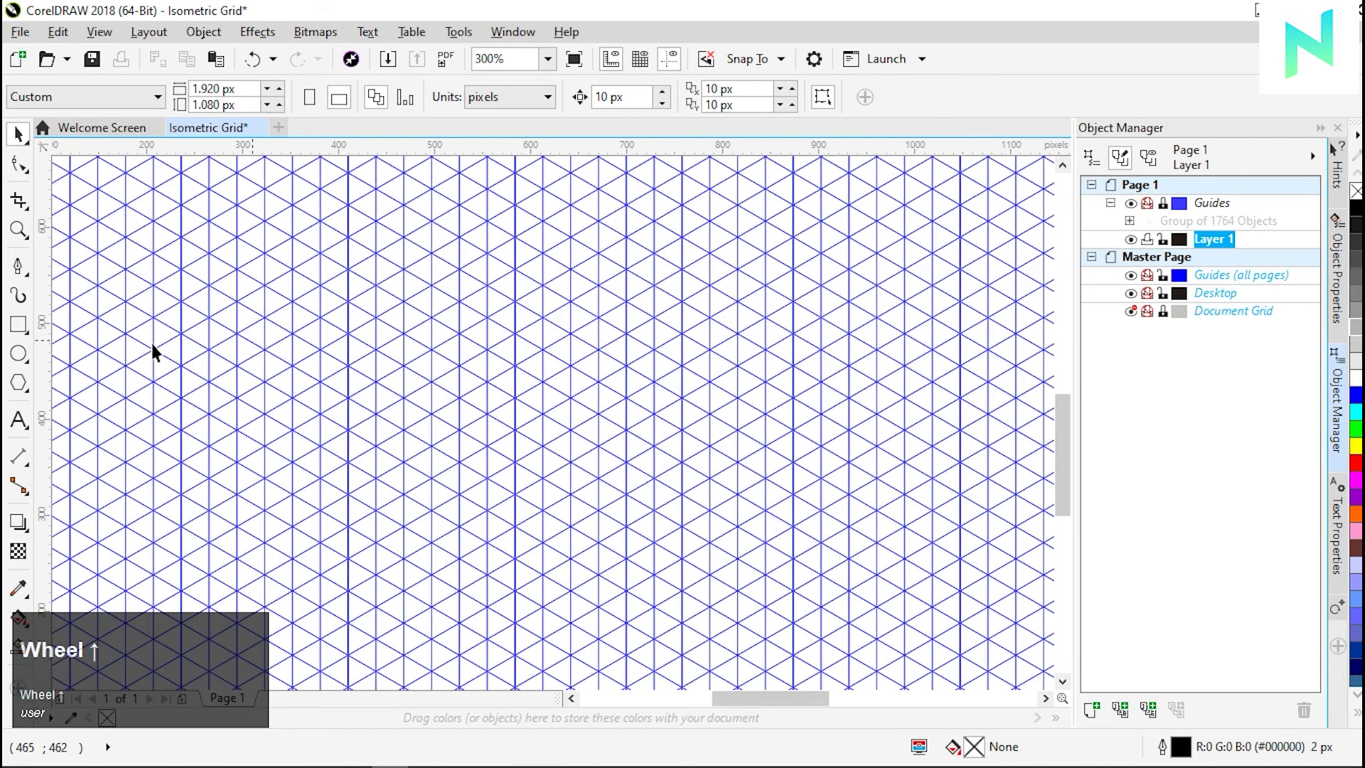
pyautogui.scroll(2, 466, 424)
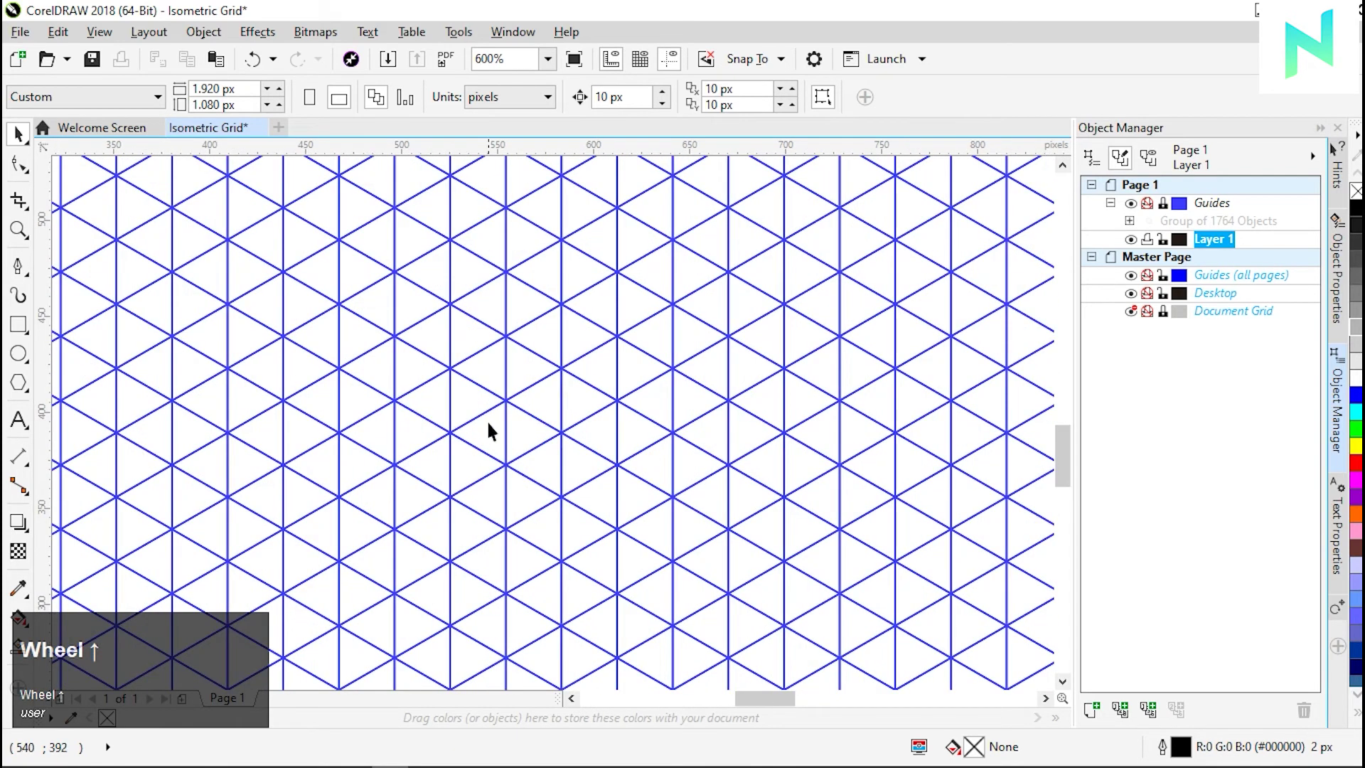
pyautogui.click(15, 269)
pyautogui.scroll(-2, 402, 396)
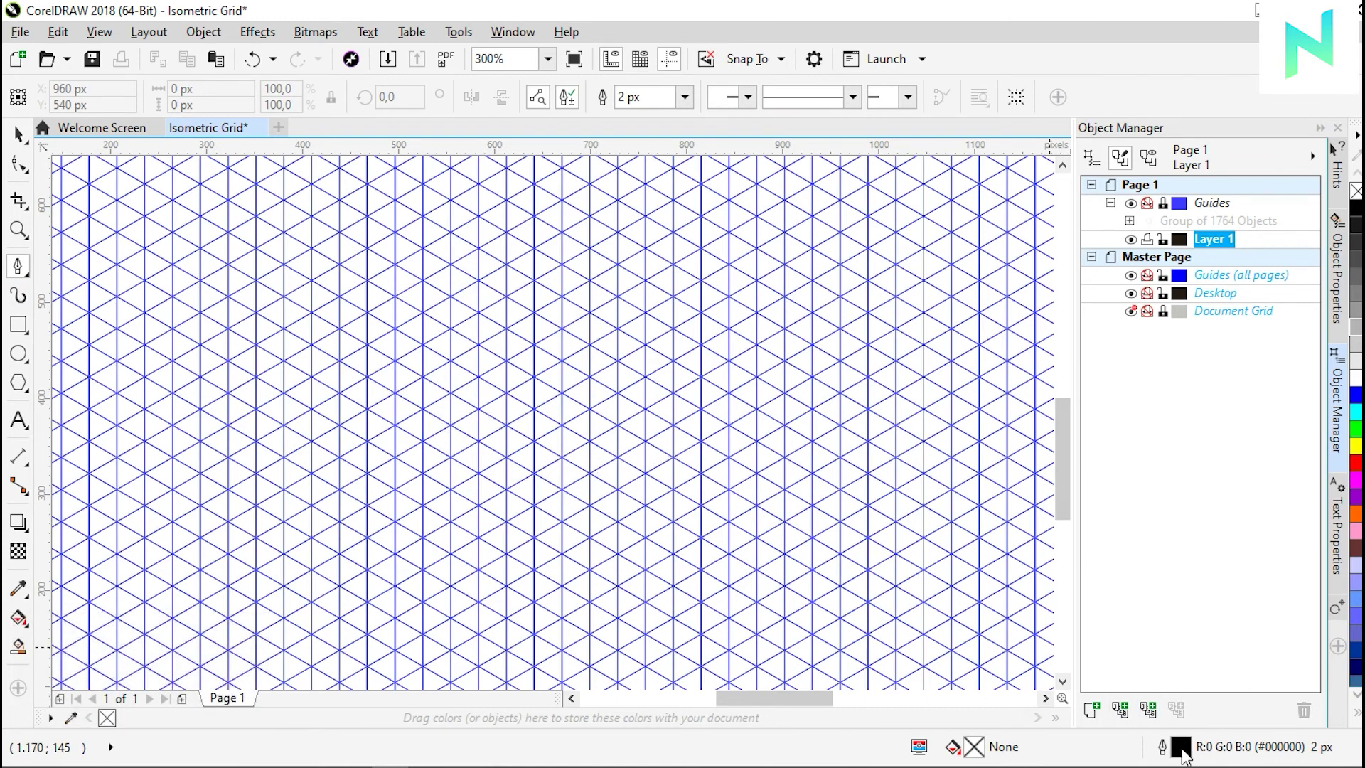
pyautogui.click(1180, 748)
pyautogui.click(638, 505)
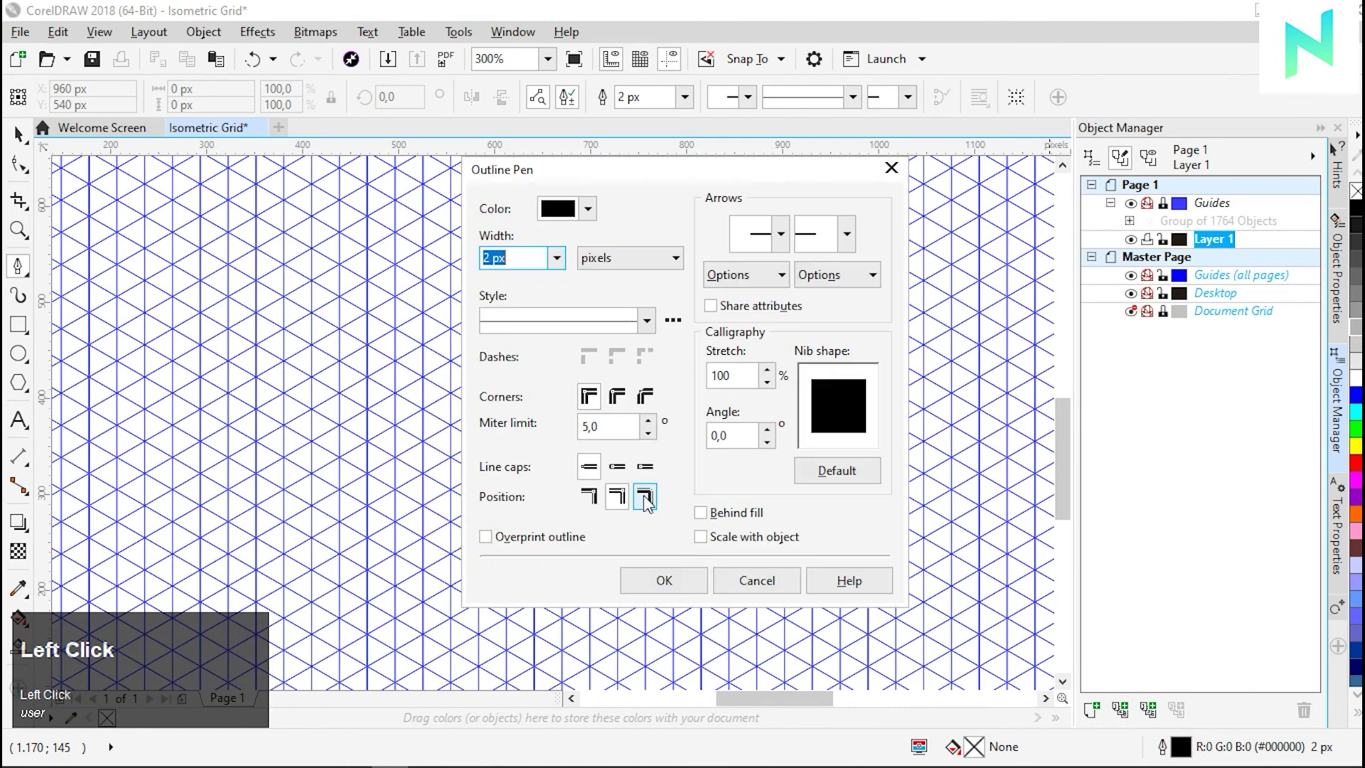
pyautogui.click(701, 536)
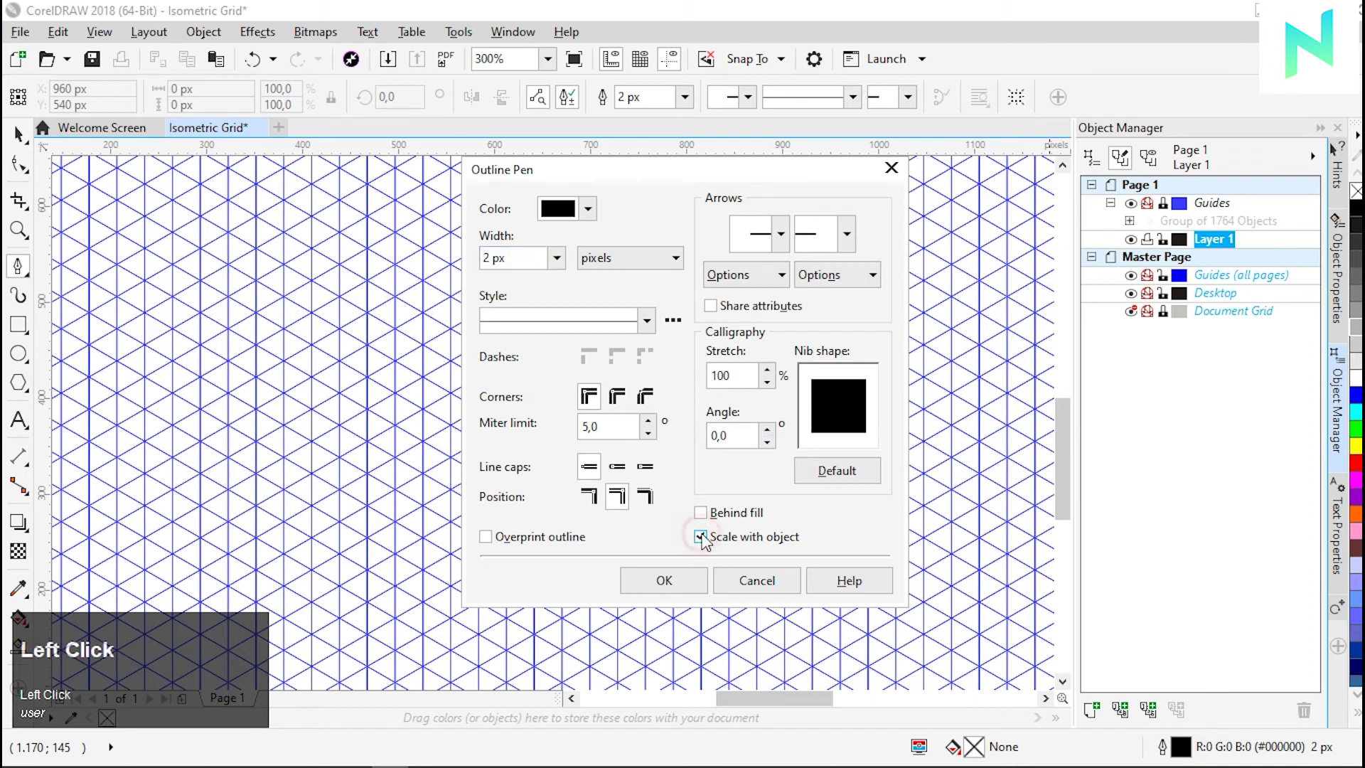
pyautogui.click(617, 467)
pyautogui.click(616, 399)
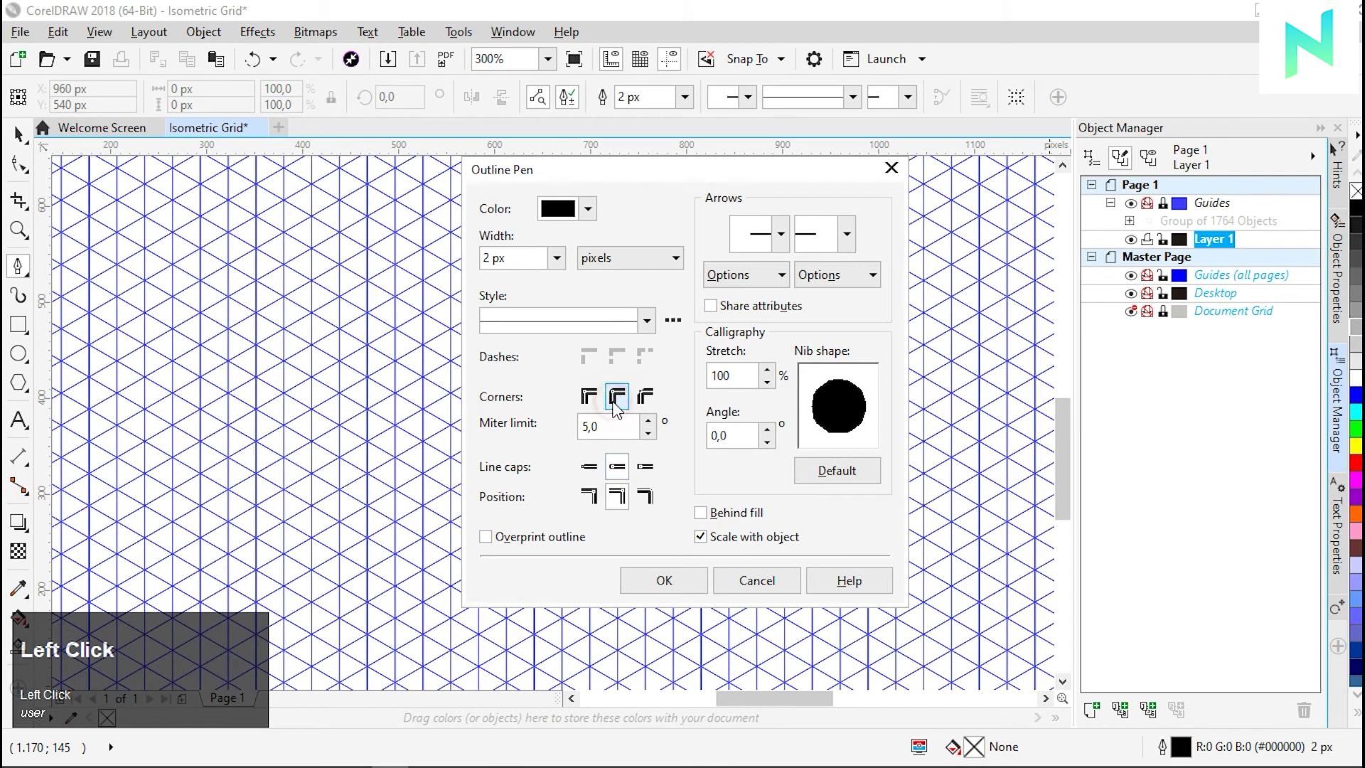
pyautogui.click(664, 580)
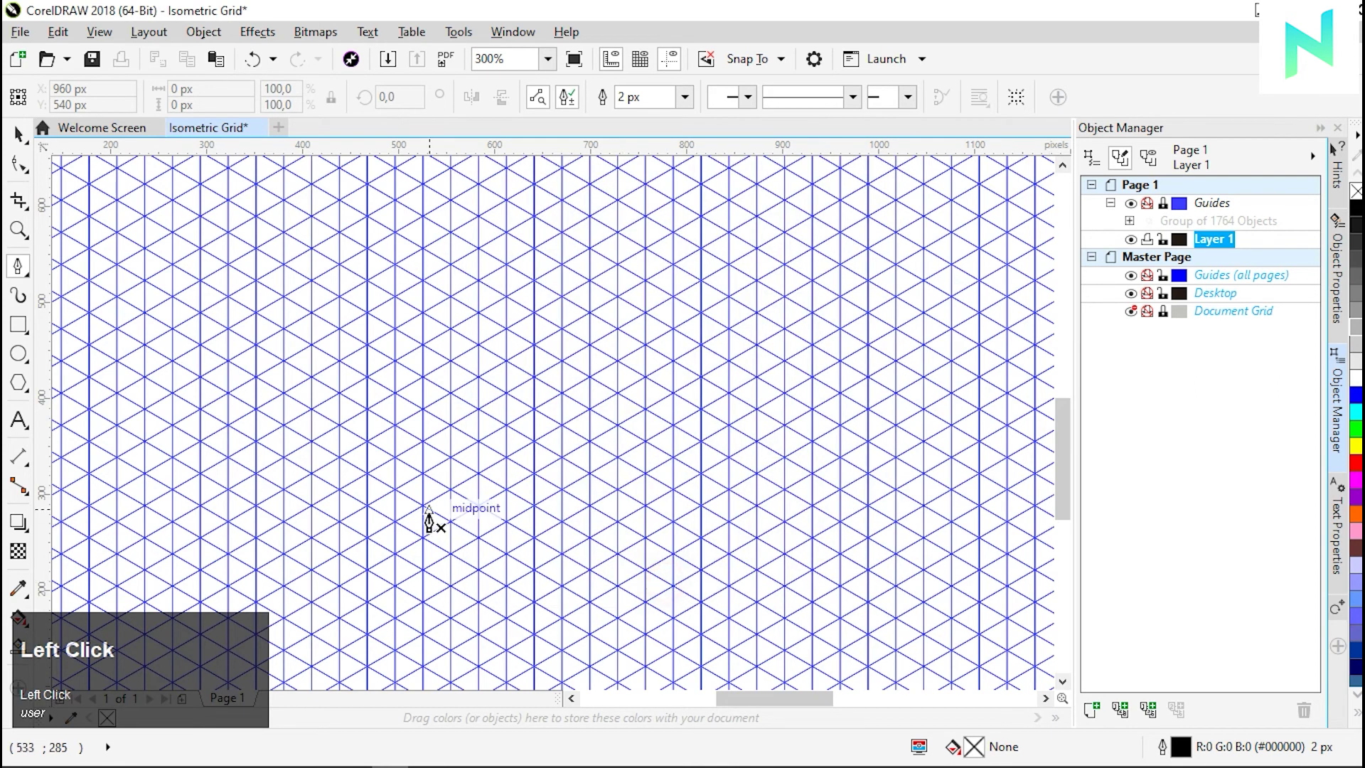
# - Draw a closed rhombus snapped to the grid nodes, about 174 x 101 px, as the shape's top face
pyautogui.scroll(3, 399, 478)
pyautogui.click(381, 351)
pyautogui.scroll(-1, 476, 493)
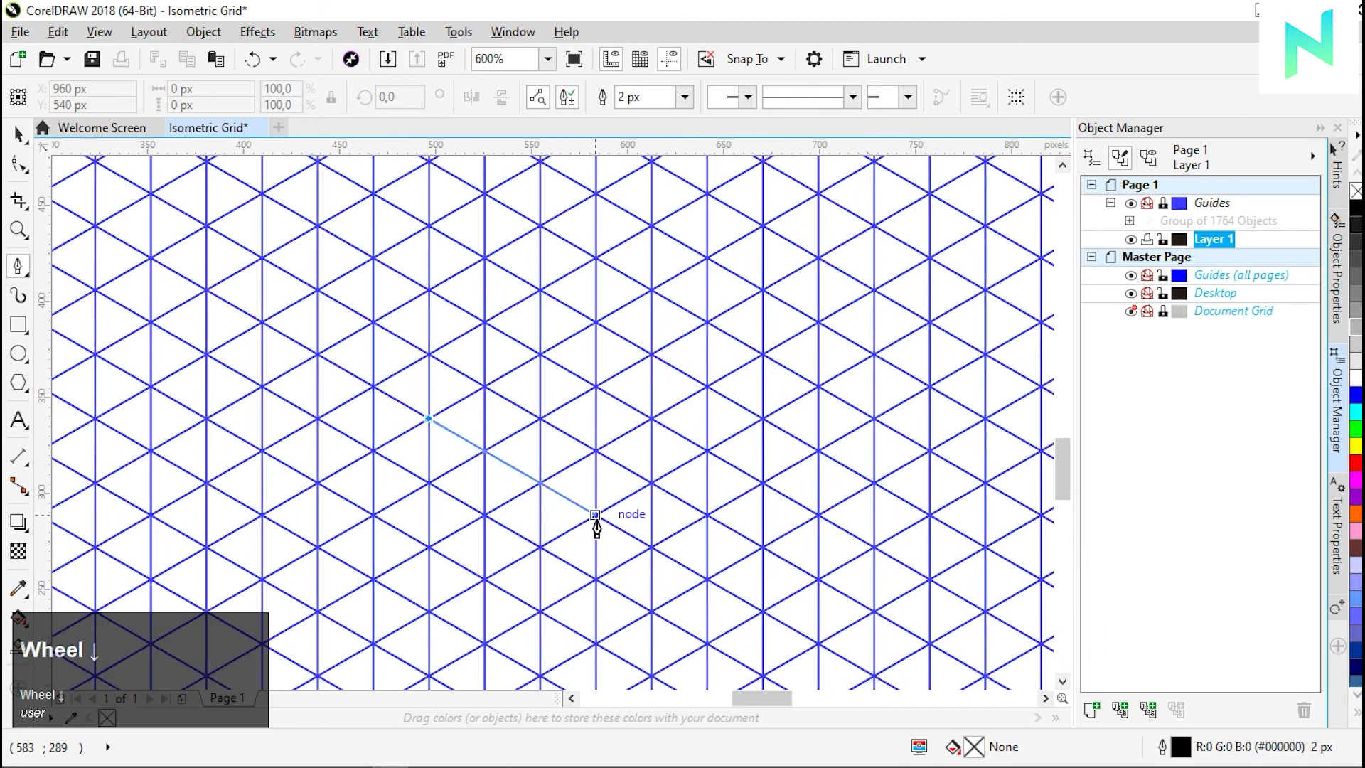
pyautogui.click(597, 514)
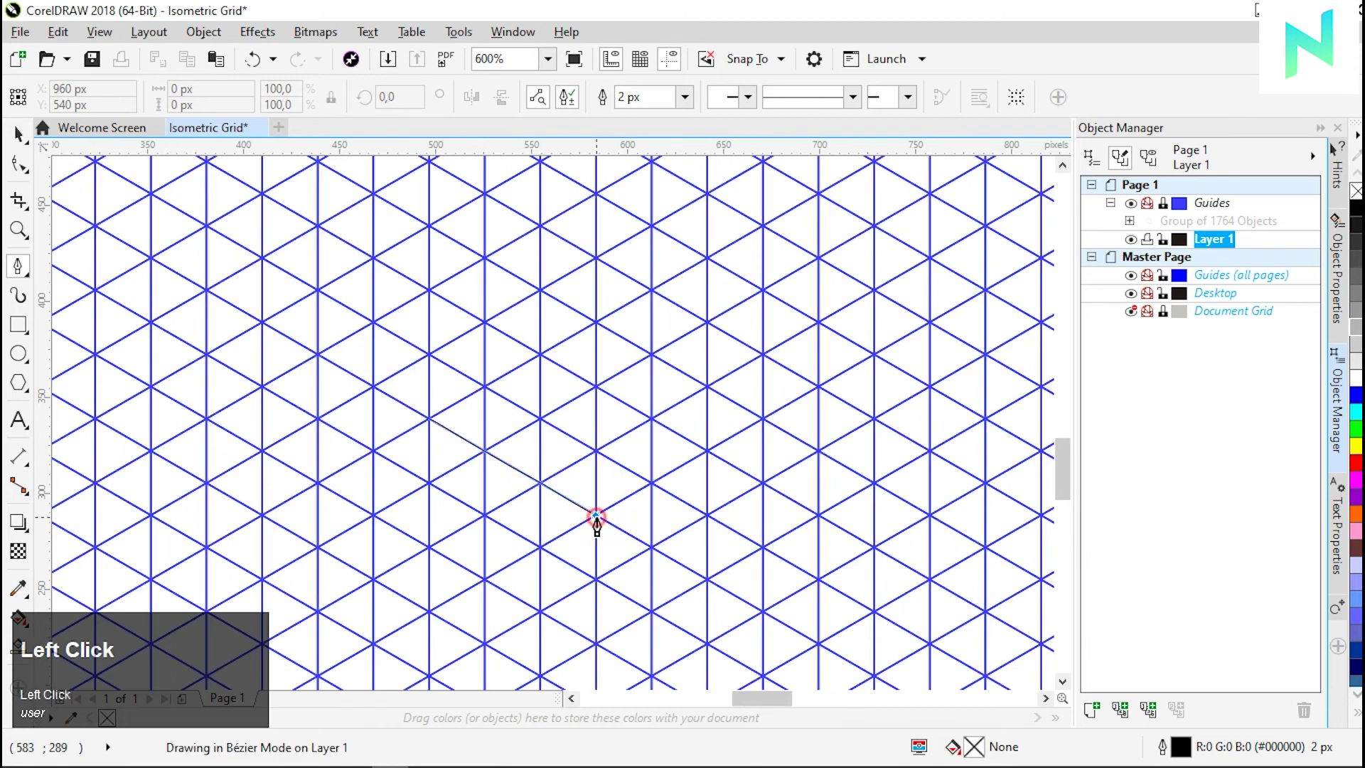
pyautogui.click(762, 419)
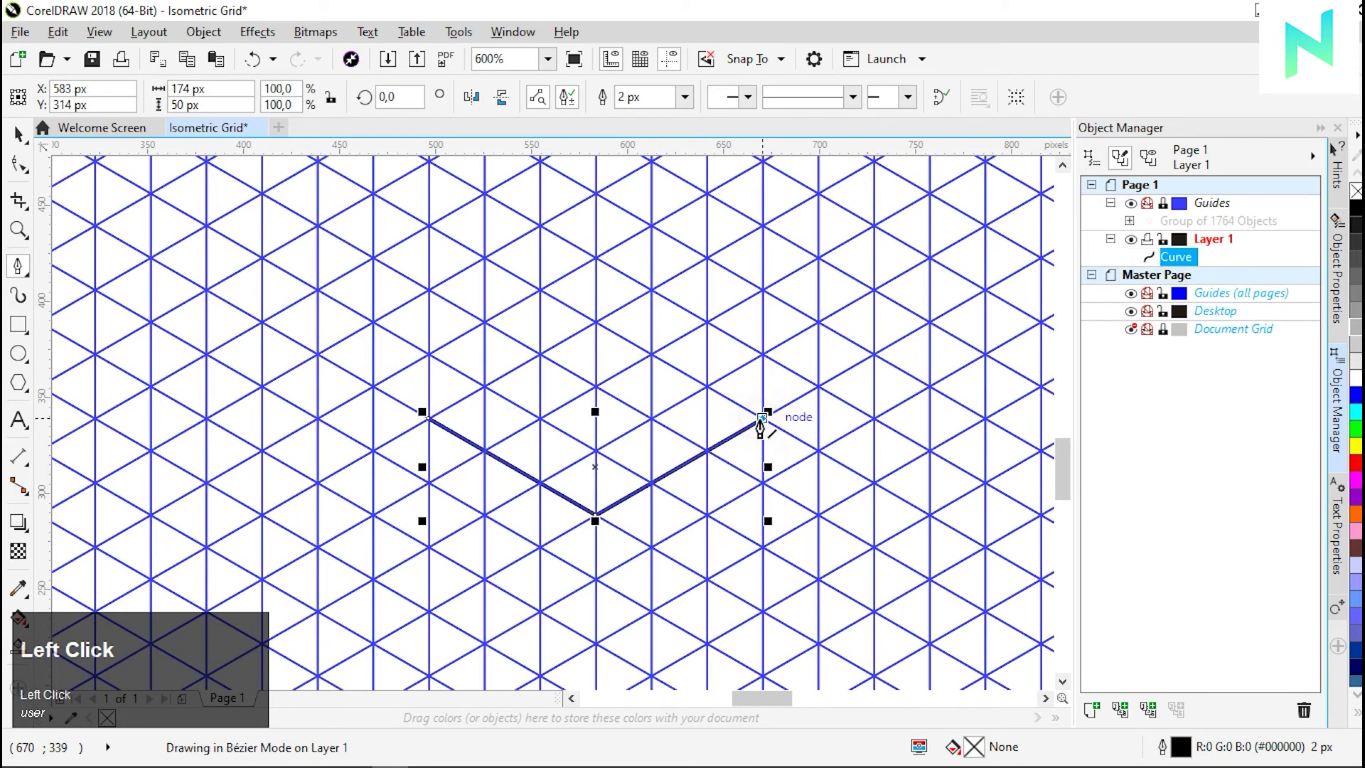
pyautogui.click(596, 318)
pyautogui.click(425, 418)
# - Draw a closed L-shaped right face below the rhombus, about 174 x 251 px, with a step at its upper right
pyautogui.scroll(-2, 481, 400)
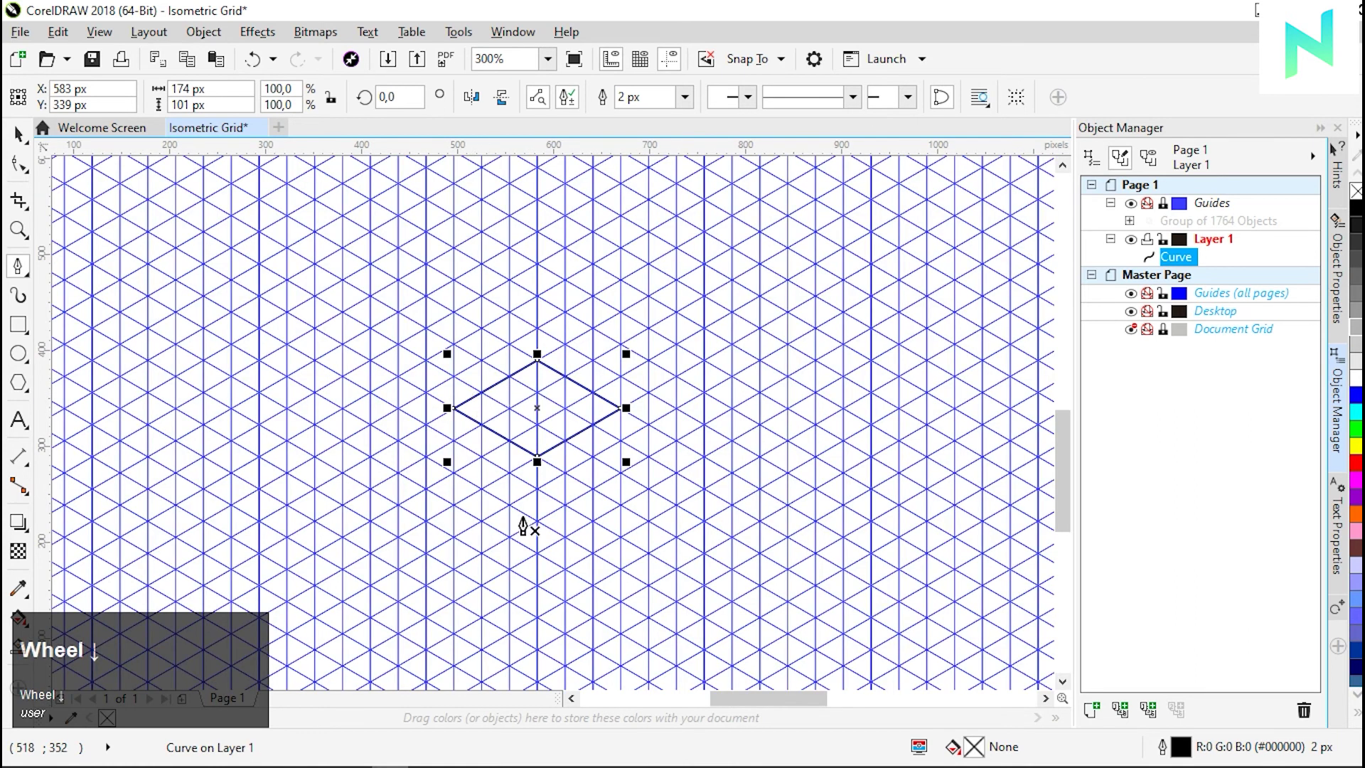
pyautogui.click(537, 559)
pyautogui.click(536, 455)
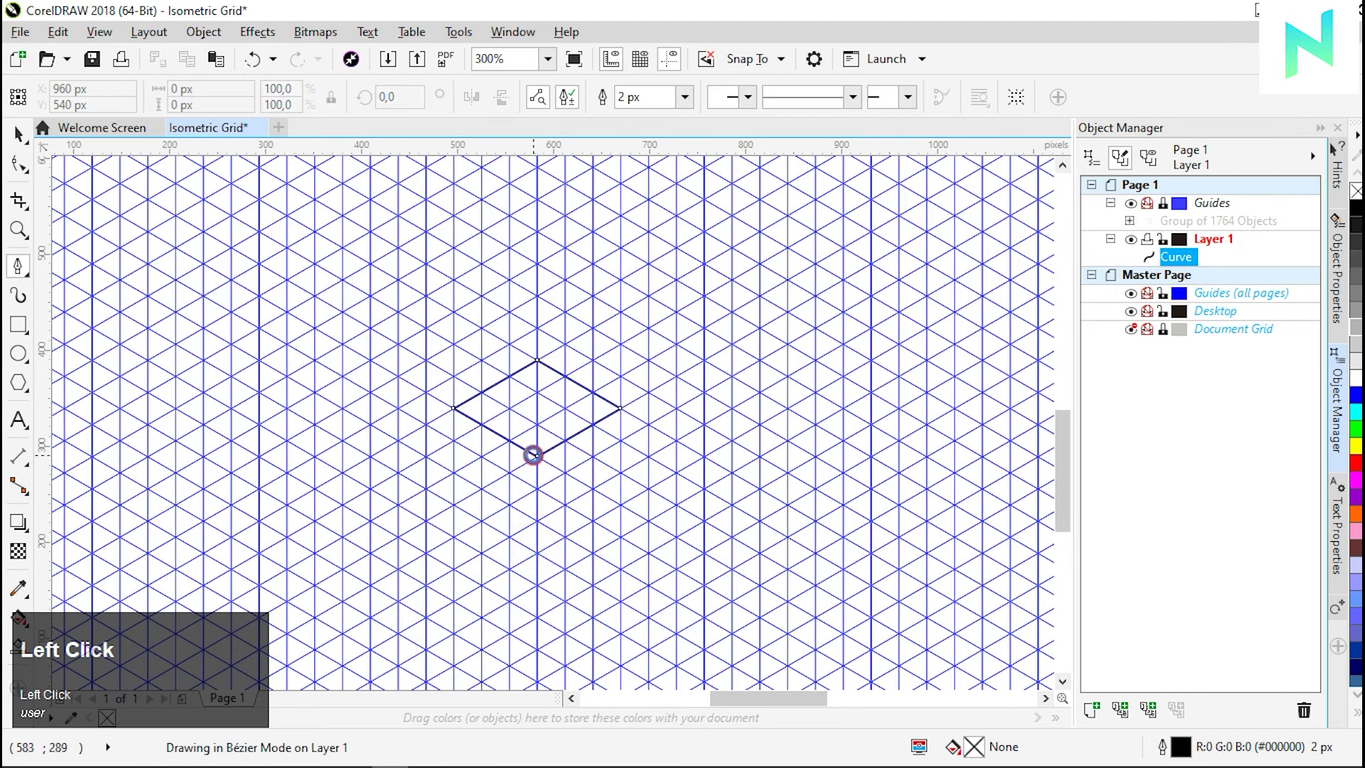
pyautogui.click(620, 408)
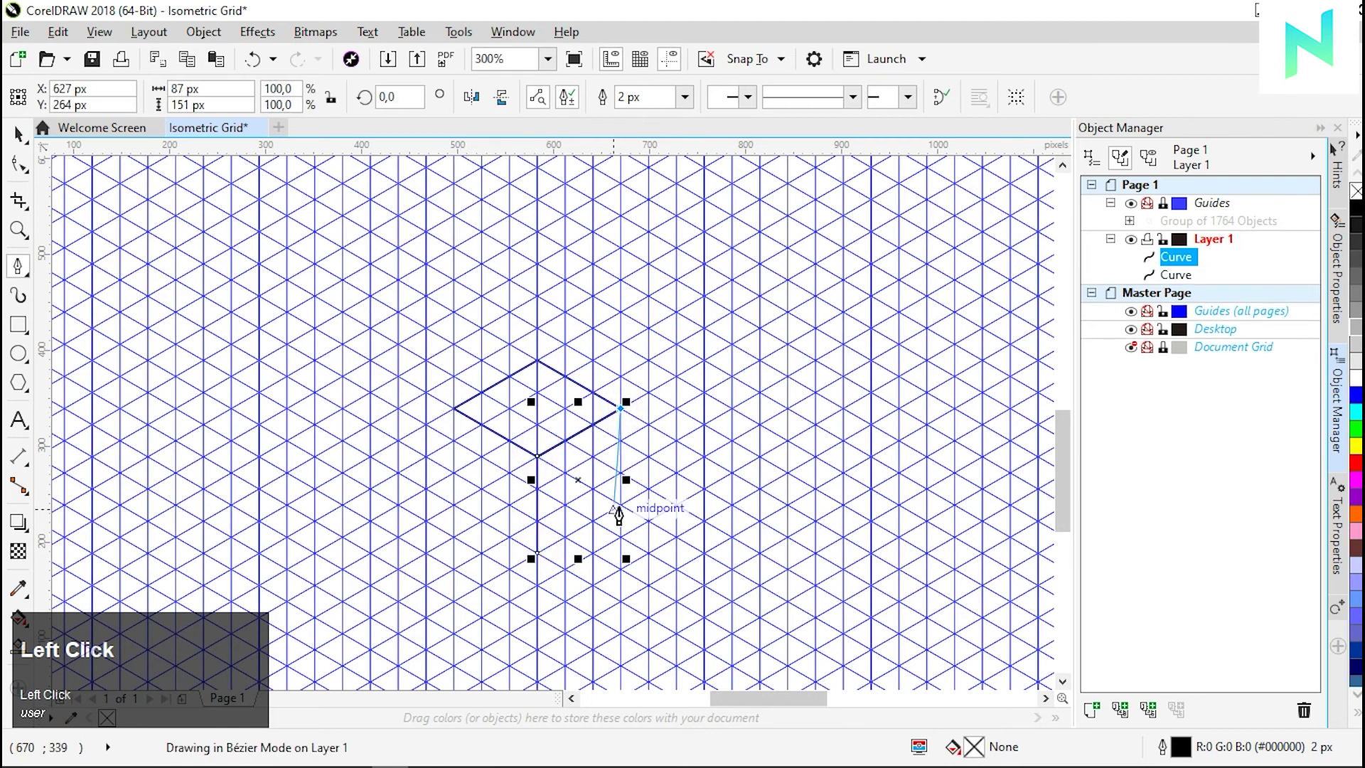
pyautogui.click(621, 506)
pyautogui.click(704, 456)
pyautogui.click(704, 554)
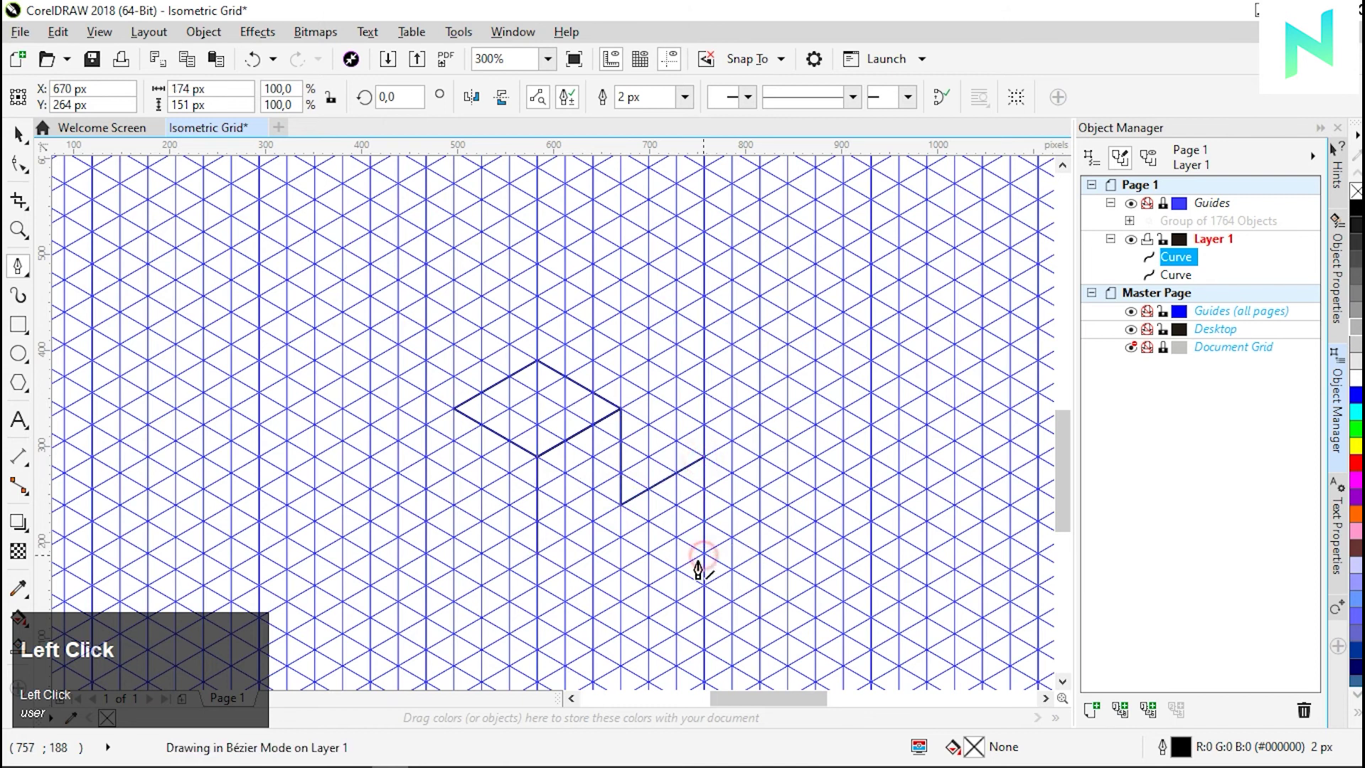
pyautogui.click(538, 649)
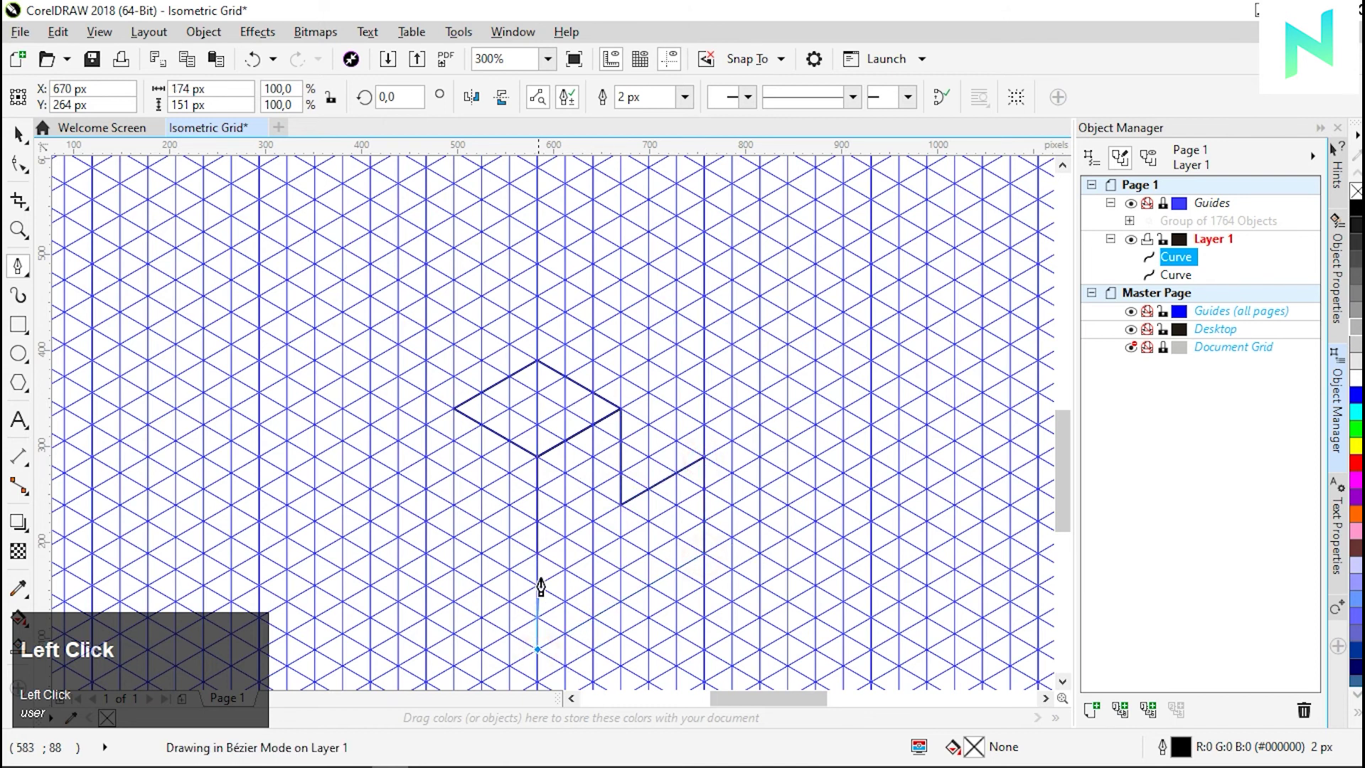
pyautogui.click(537, 553)
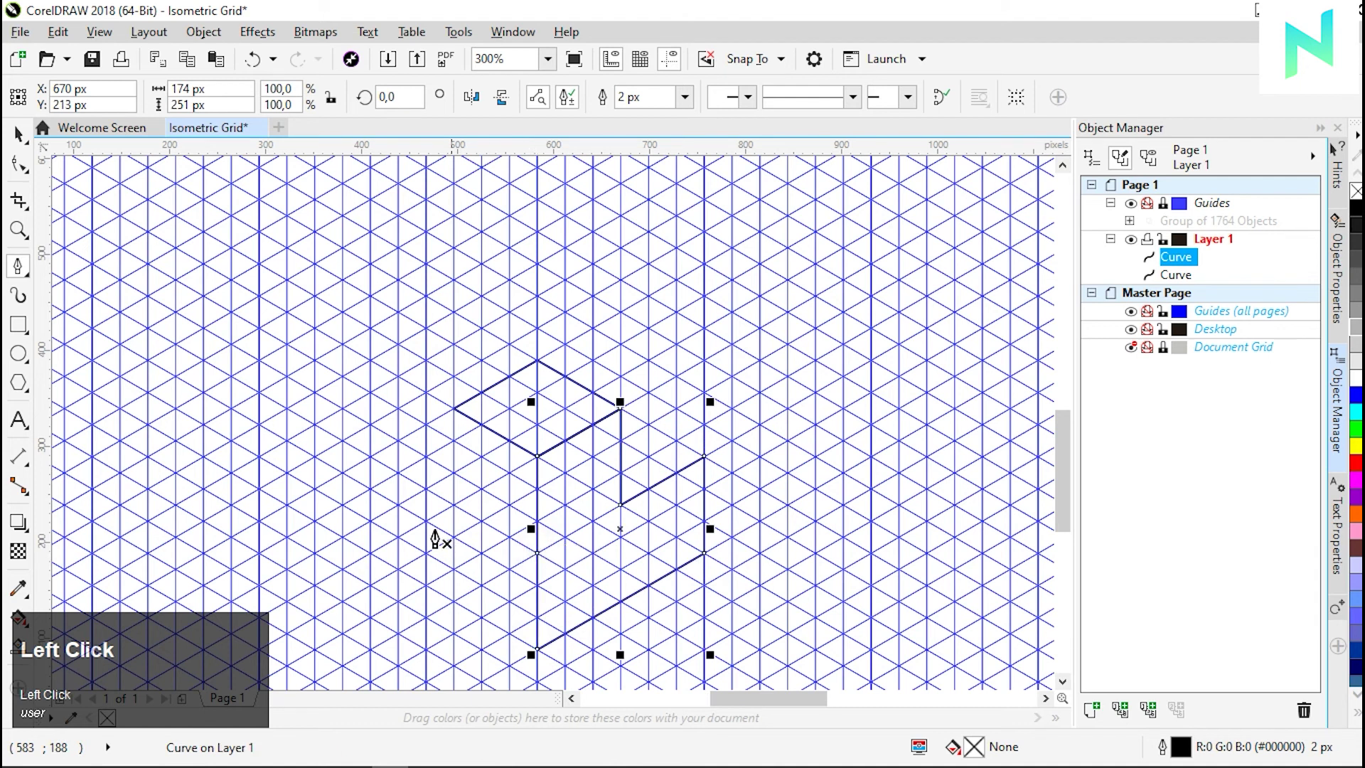
# - Draw the closed left side face, about 87 x 251 px, from the rhombus's left corner to the L-shaped face's bottom corner
pyautogui.click(454, 408)
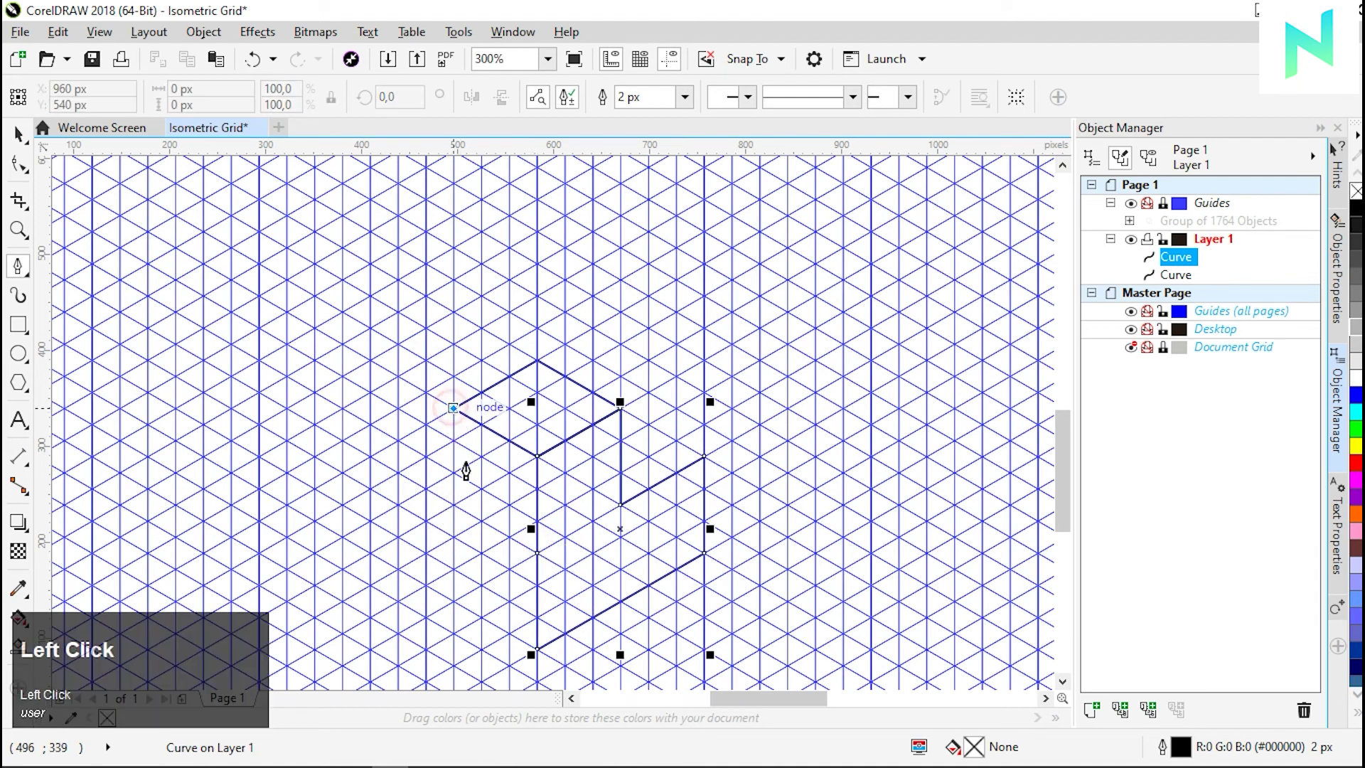
pyautogui.click(453, 601)
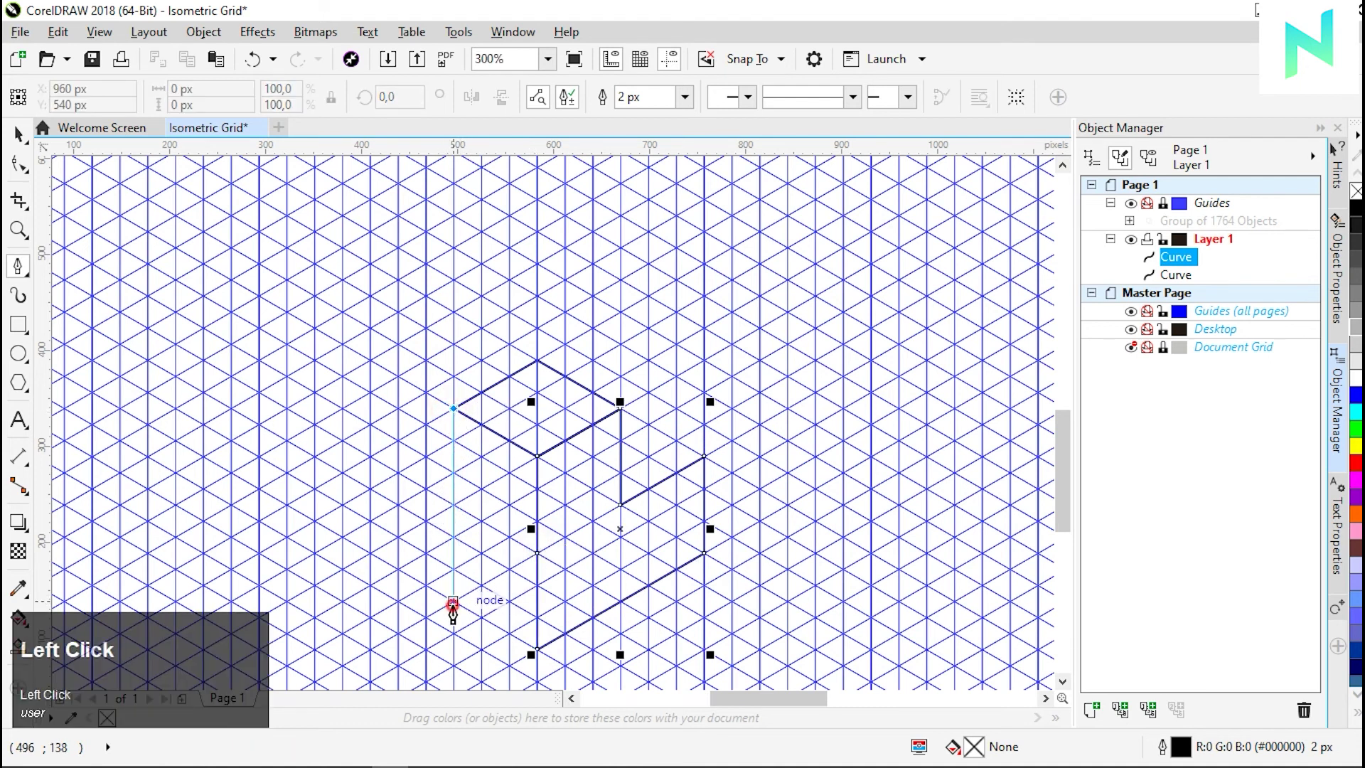
pyautogui.doubleClick(537, 649)
pyautogui.click(536, 649)
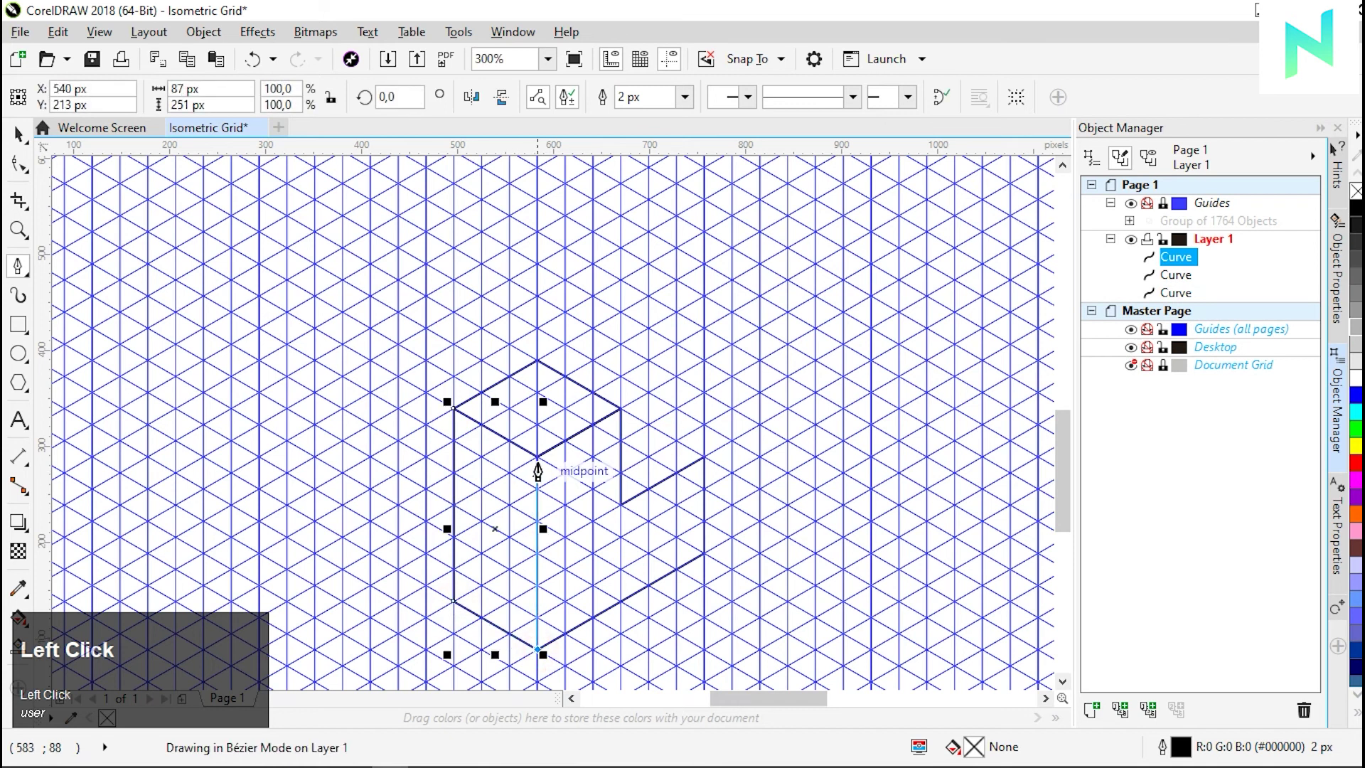
pyautogui.click(537, 456)
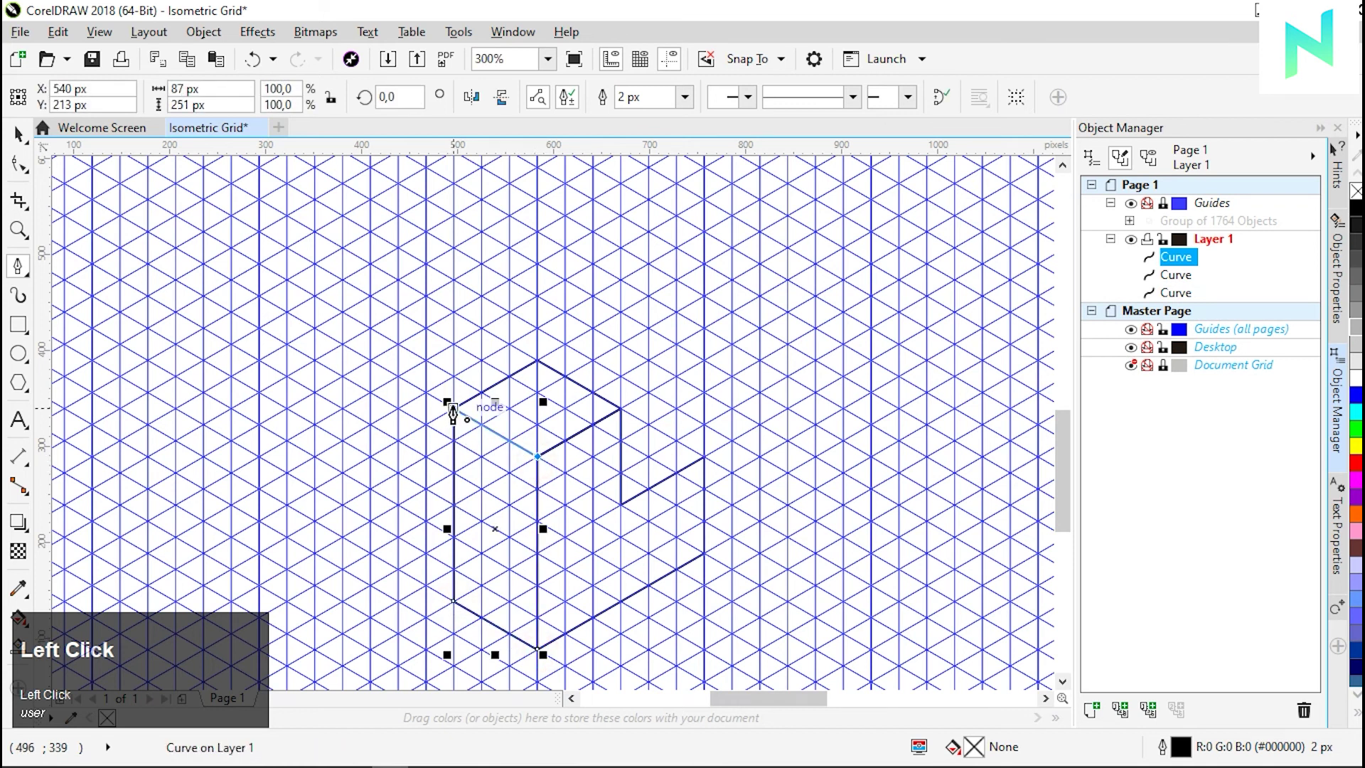
pyautogui.doubleClick(453, 409)
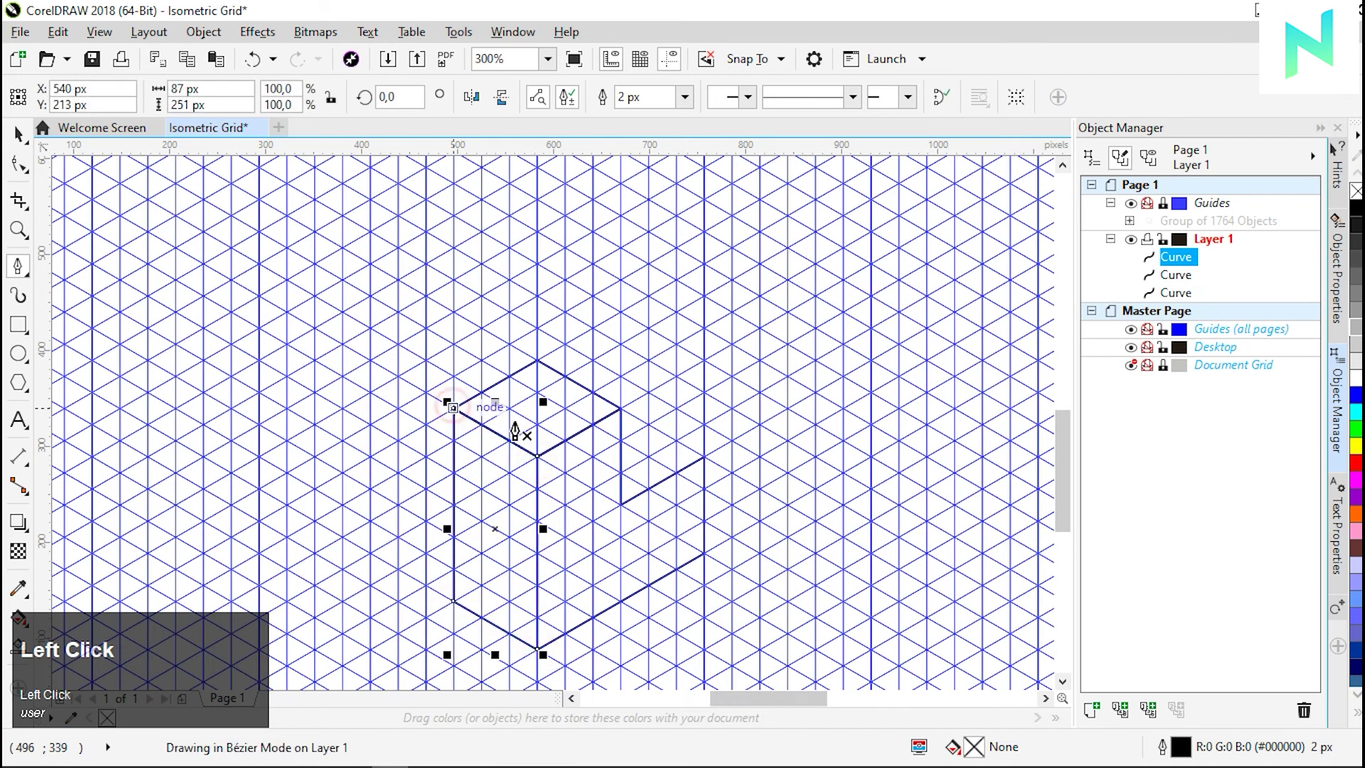
# - Draw a closed triangle about 87 x 100 px that fills the step notch of the L-shaped face
pyautogui.click(663, 442)
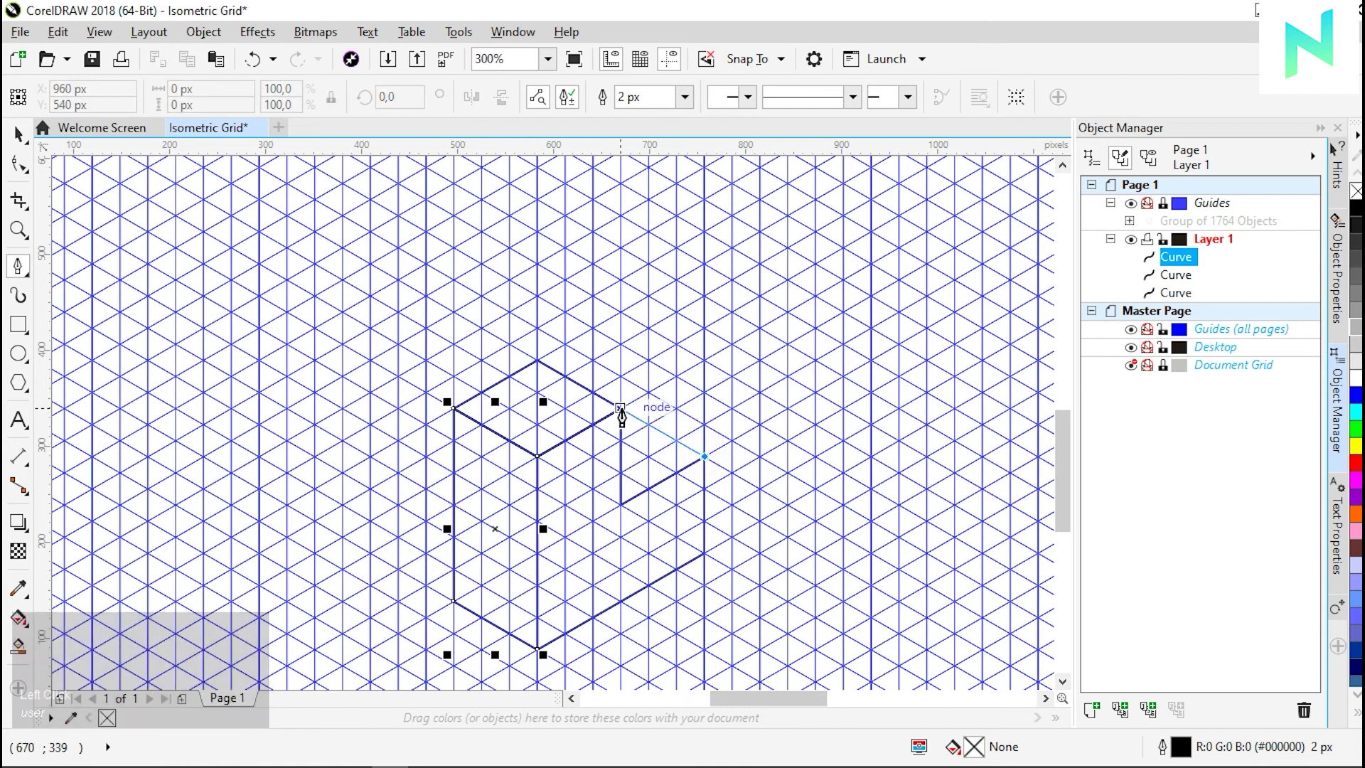
pyautogui.doubleClick(620, 411)
pyautogui.click(620, 411)
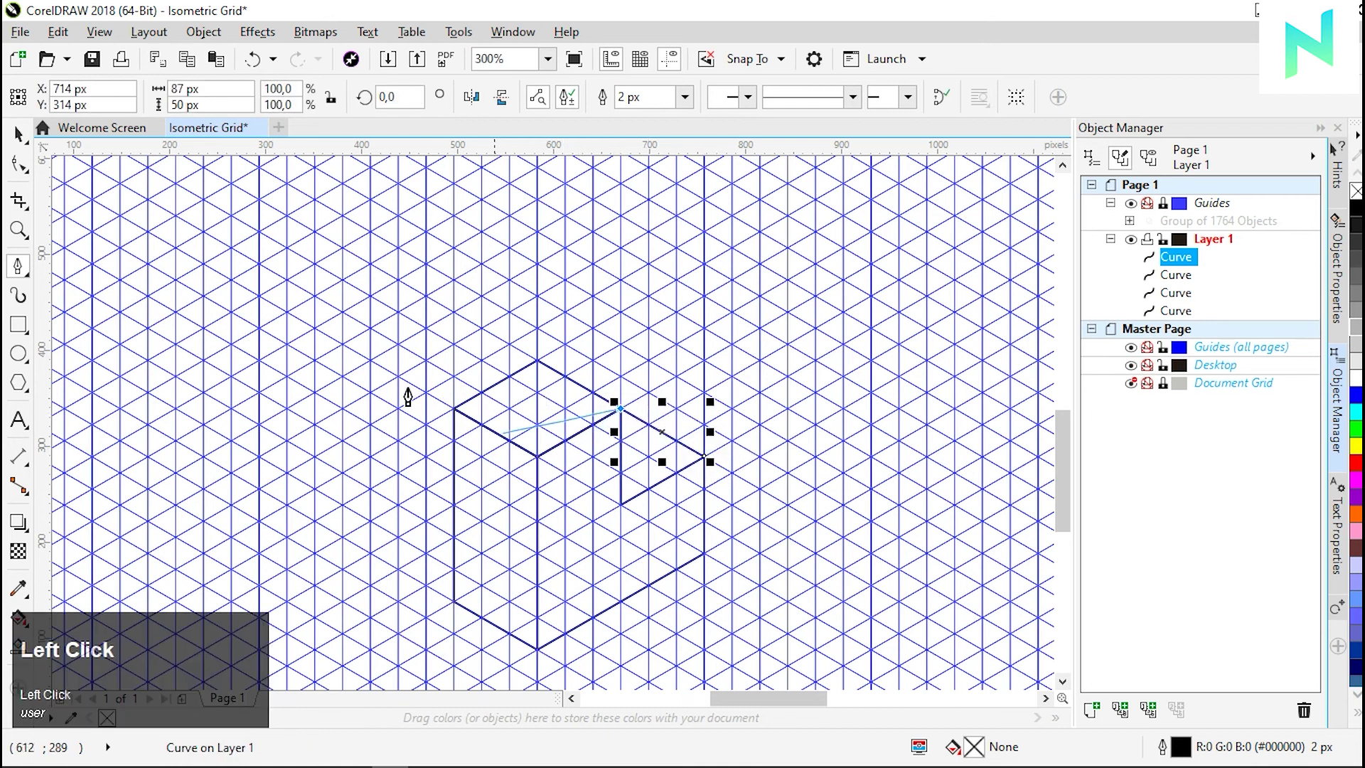
pyautogui.click(620, 506)
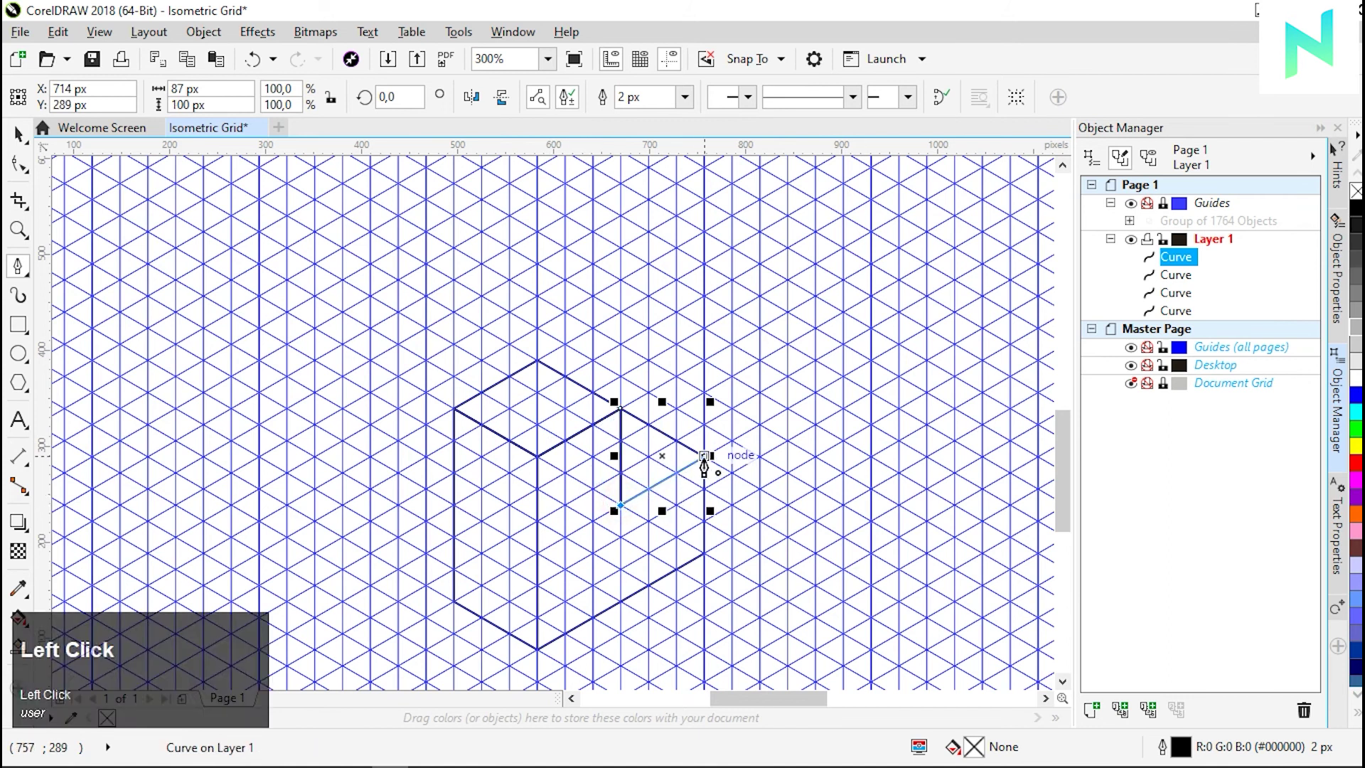
pyautogui.click(703, 455)
# - Fill the L-shaped right face with light grey #E6E6E6 and remove its outline
pyautogui.click(16, 135)
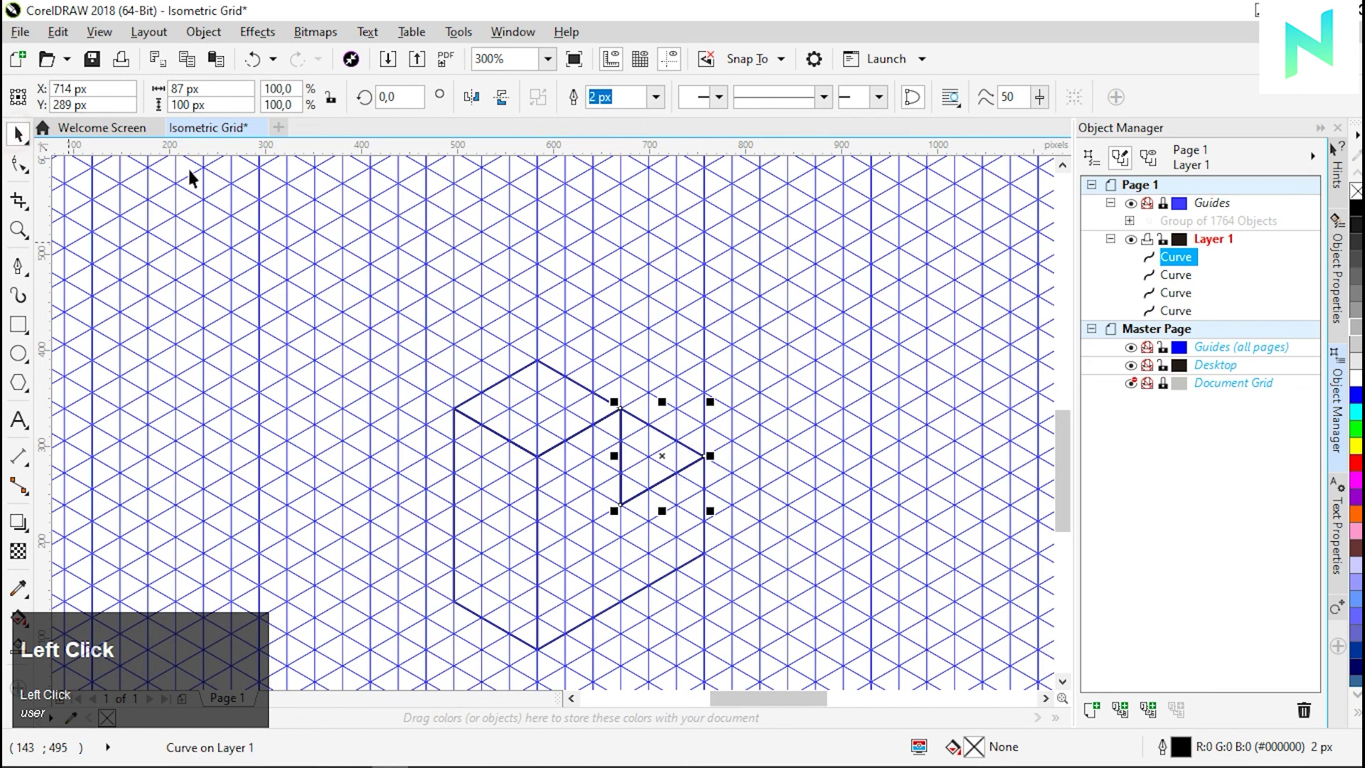
pyautogui.click(650, 307)
pyautogui.click(579, 522)
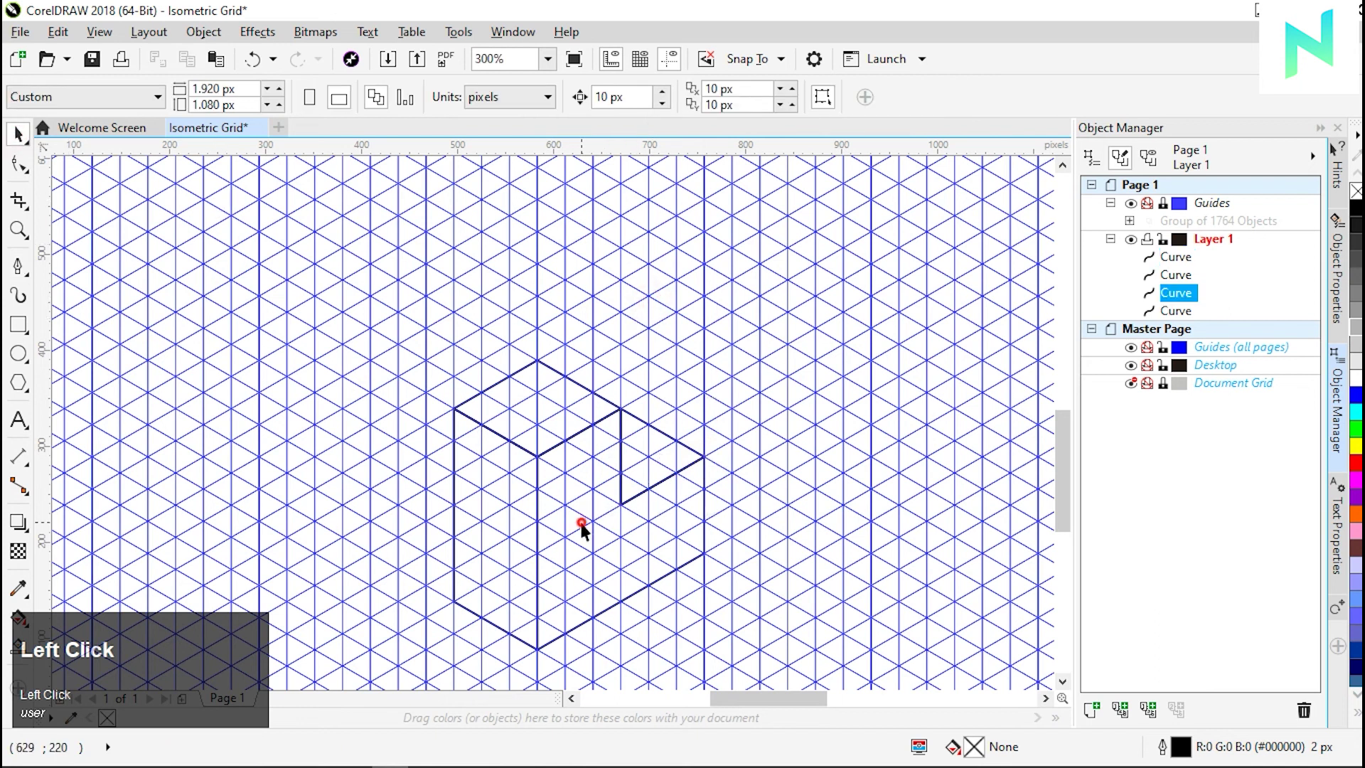
pyautogui.click(1355, 284)
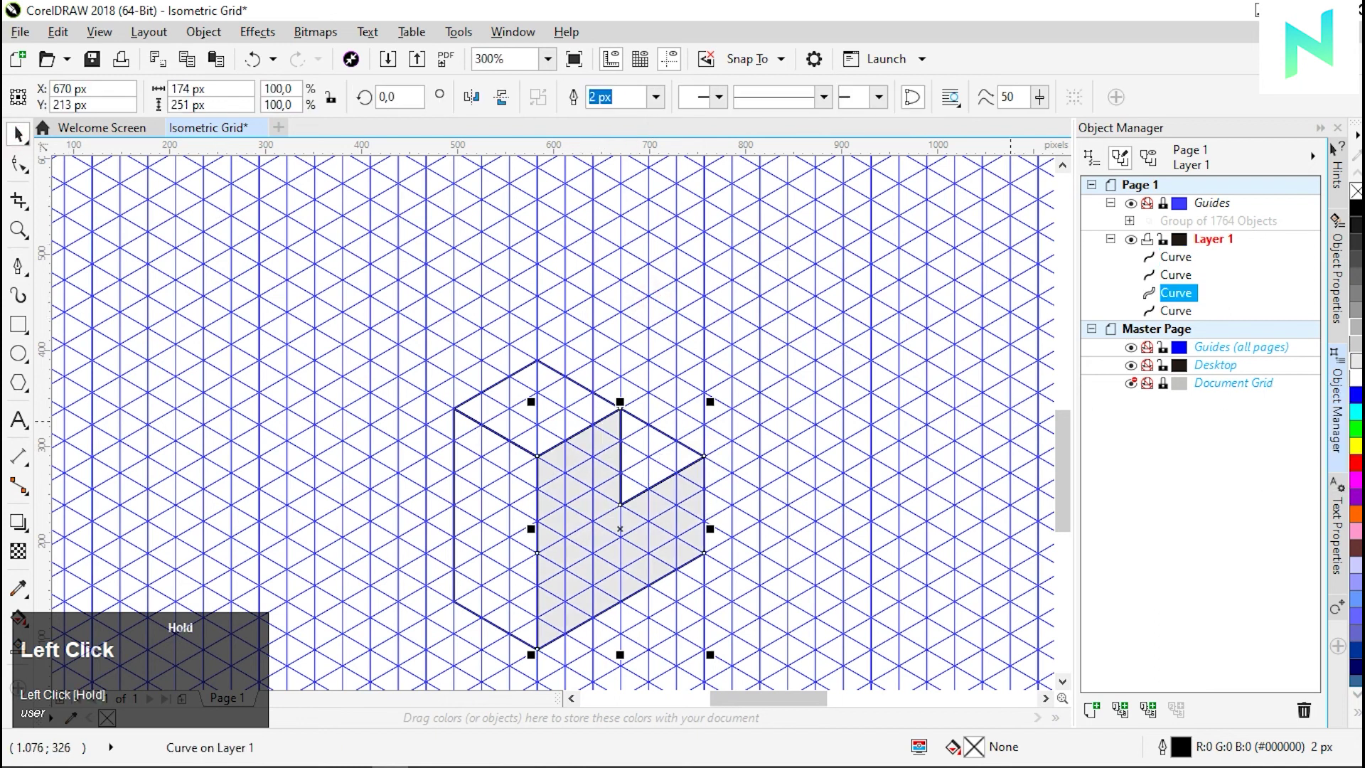
pyautogui.rightClick(1355, 191)
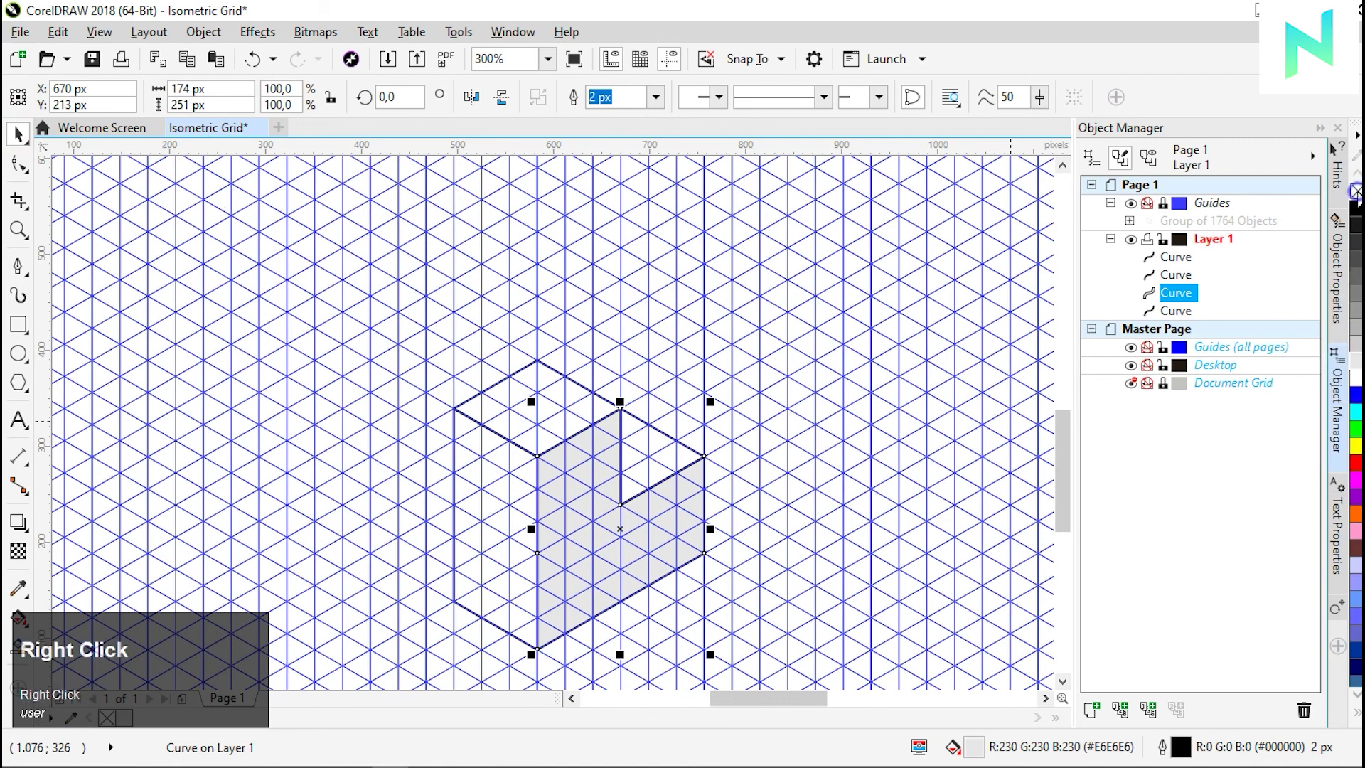
# - Fill the left side face with grey #CCCCCC and remove its outline
pyautogui.click(481, 512)
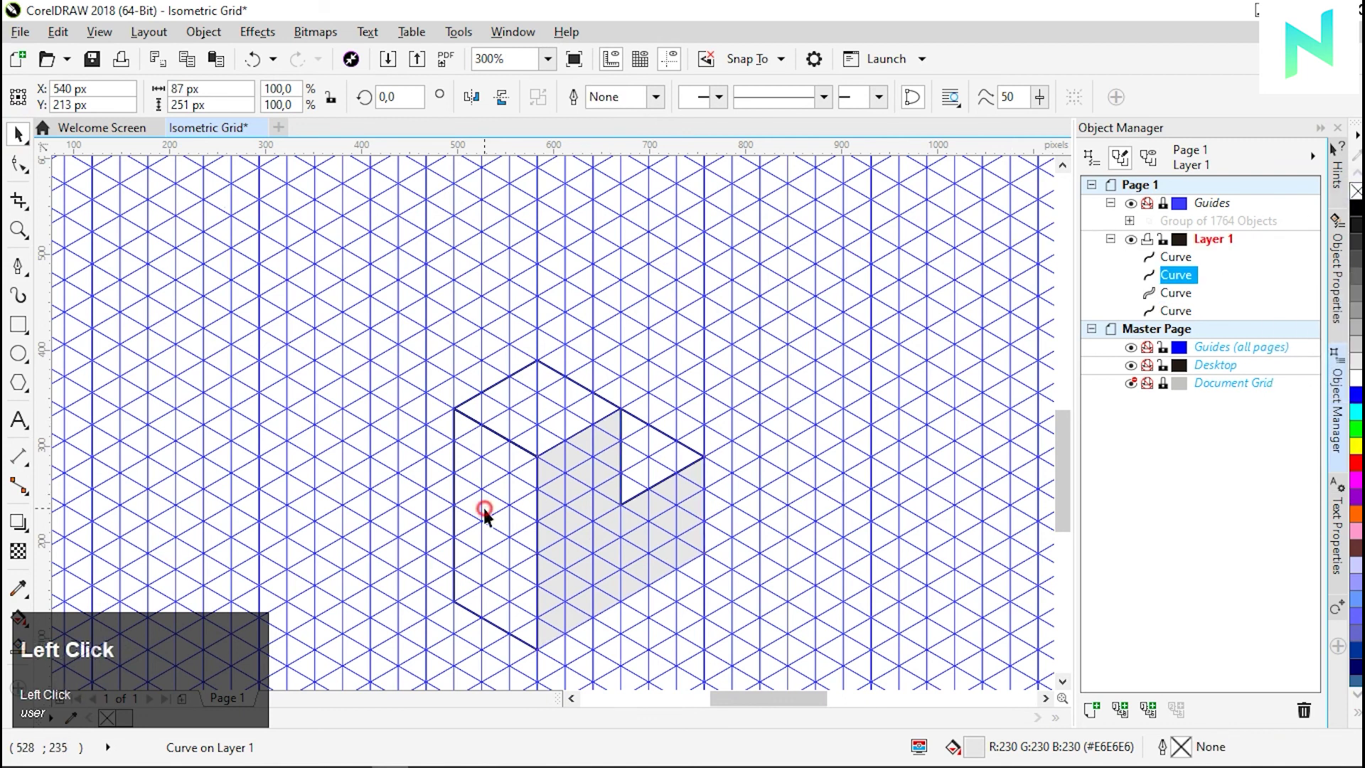
pyautogui.click(1356, 350)
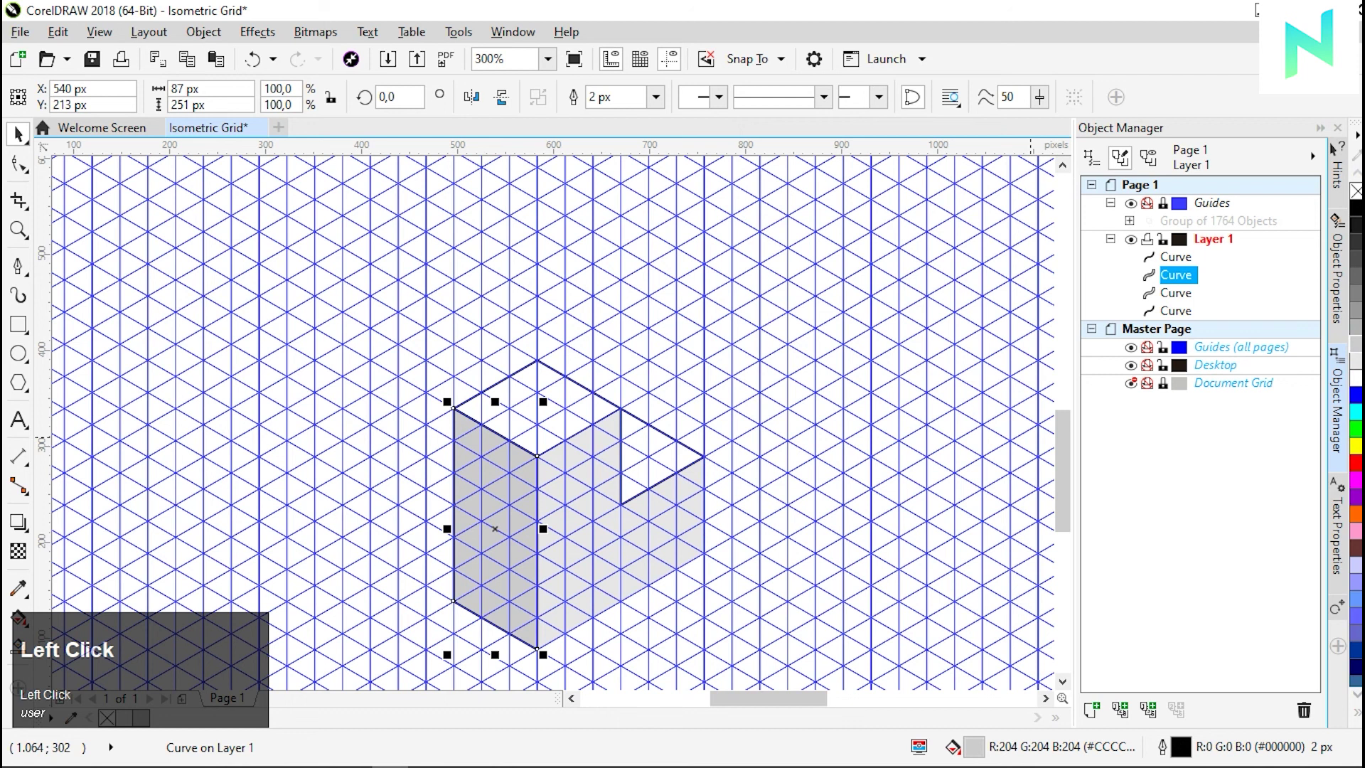
pyautogui.rightClick(1355, 190)
# - Fill the triangle in the step notch with grey #CCCCCC and remove its outline
pyautogui.click(640, 450)
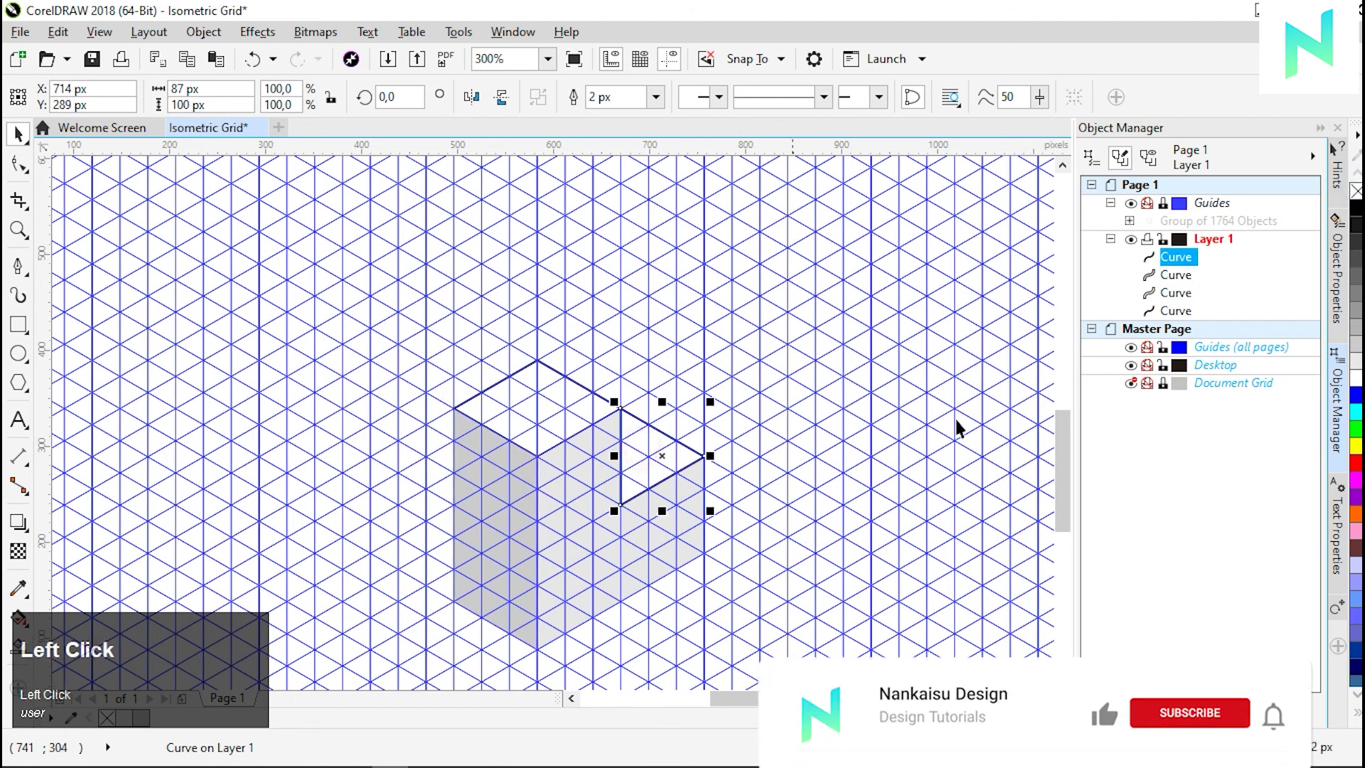
pyautogui.click(1356, 359)
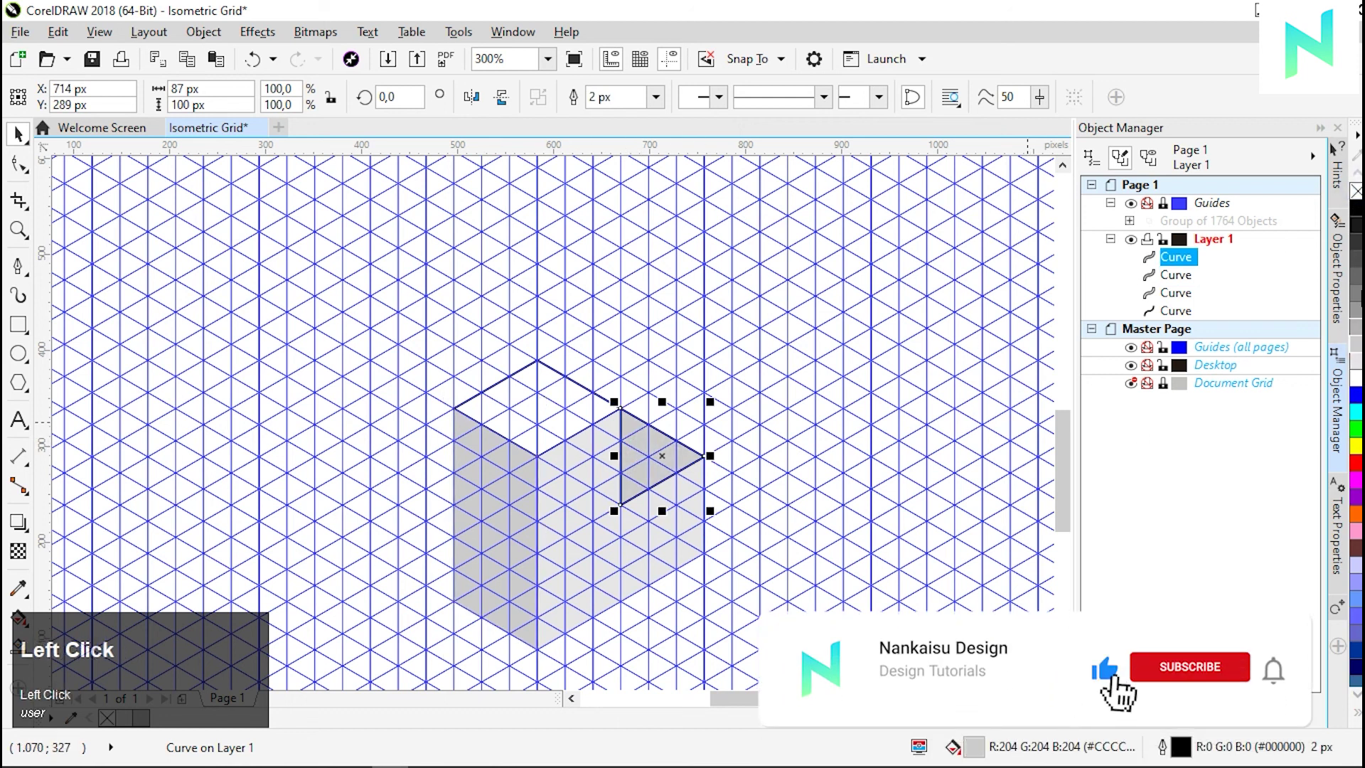
pyautogui.rightClick(1355, 190)
# - Fill the top rhombus with a grey darker than the L-shaped face and remove its outline
pyautogui.click(523, 403)
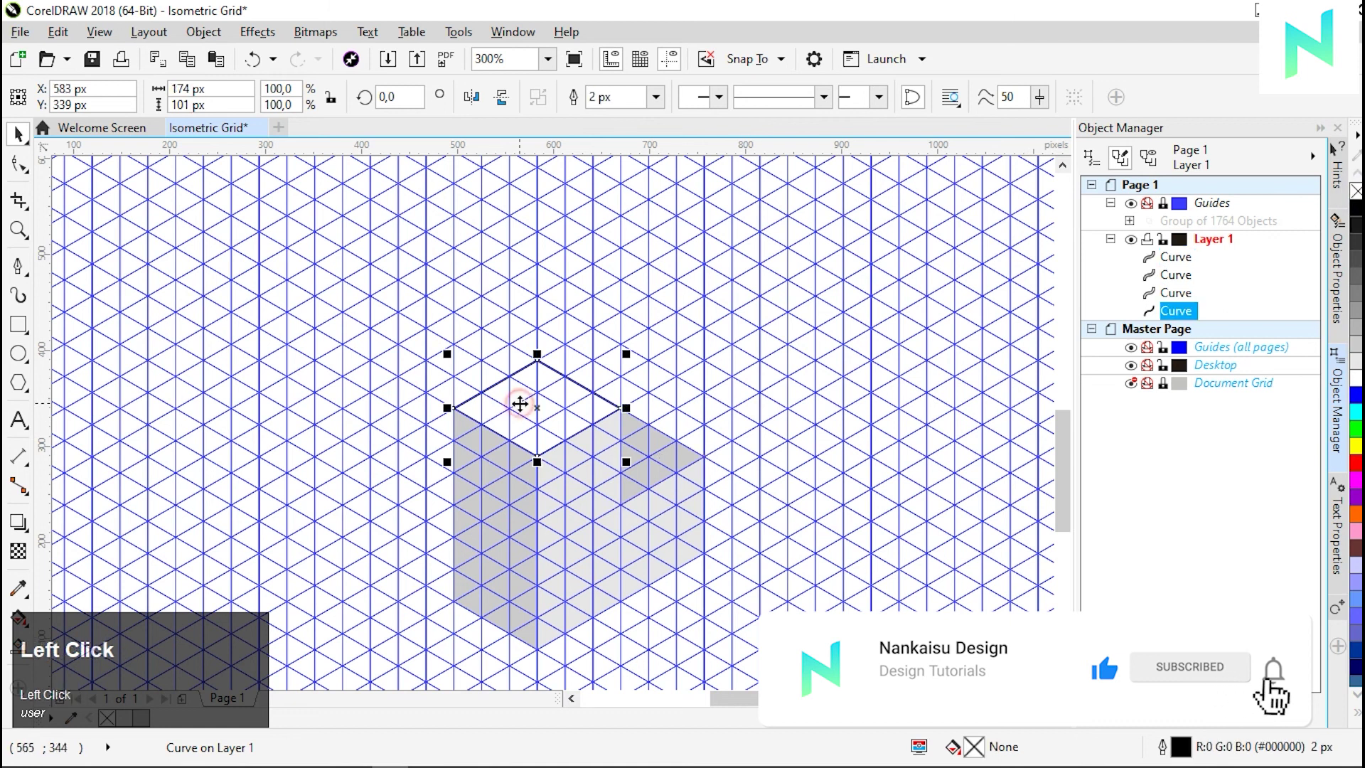
pyautogui.click(1356, 352)
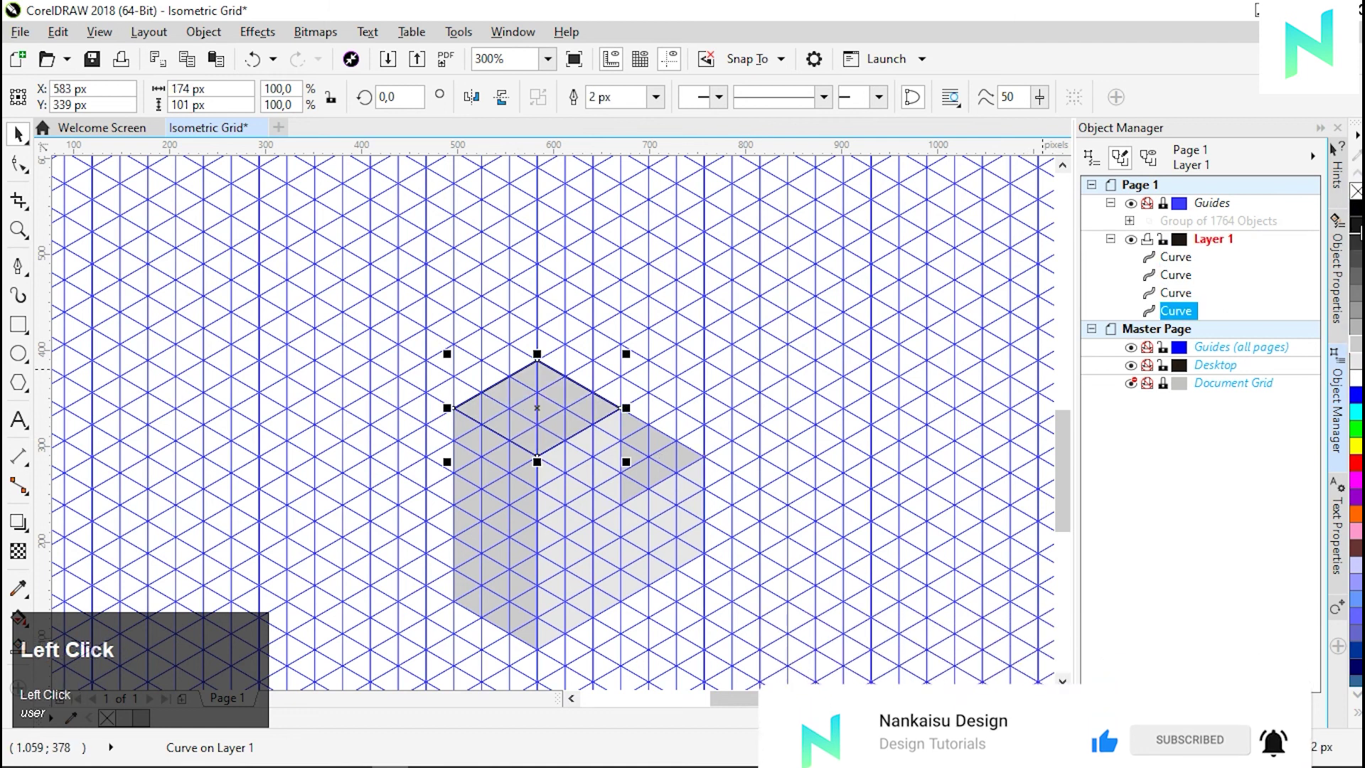
pyautogui.rightClick(1354, 190)
# - Deselect the rhombus and hide the Guides layer of Page 1 to view the shape without the isometric grid
pyautogui.click(873, 392)
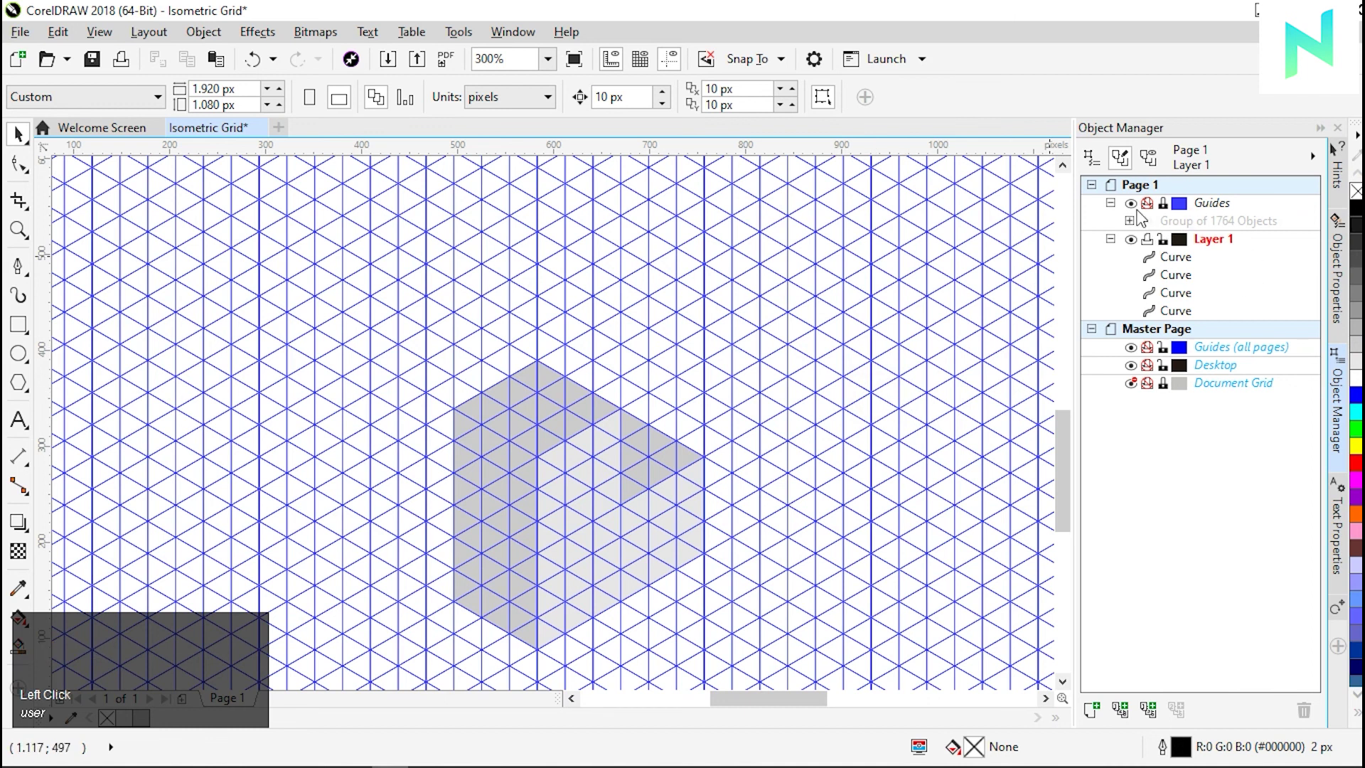
pyautogui.click(1131, 204)
pyautogui.scroll(-2, 657, 421)
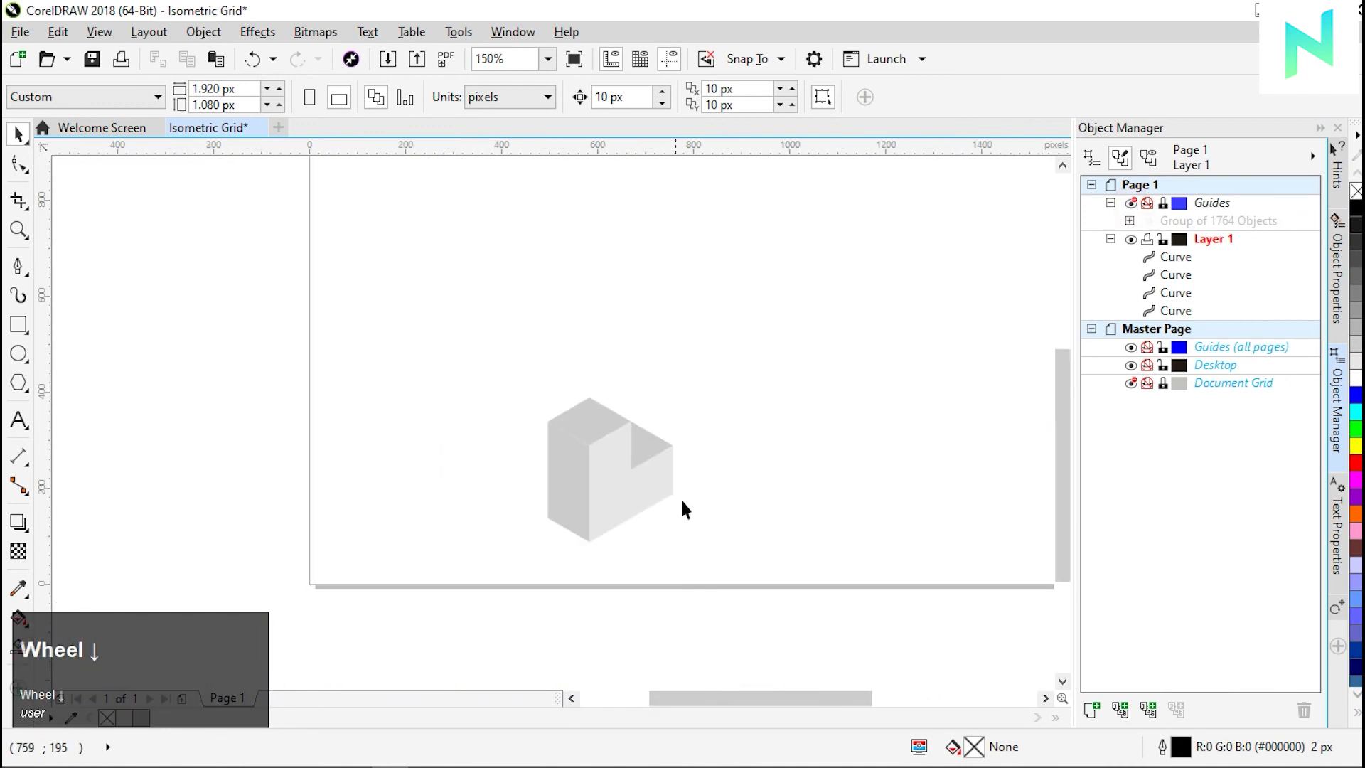